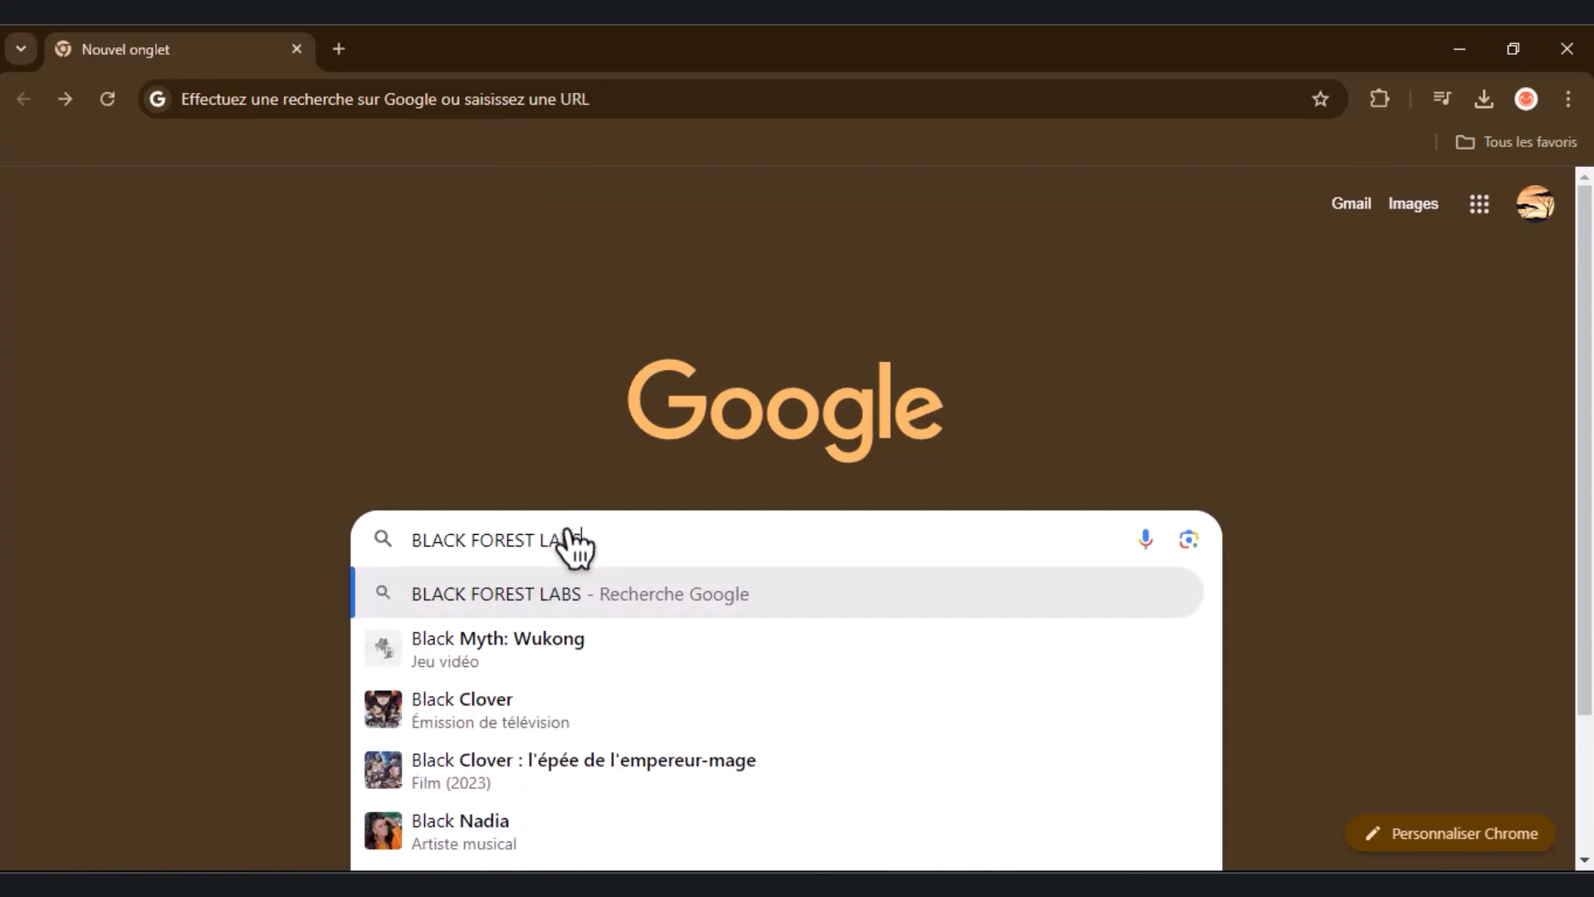
Search Google for "BLACK FOREST LABS" and open the blackforestlabs.ai website.
{"action": "type", "text": "LABS"}
{"action": "key", "text": "Return"}
{"action": "left_click", "coordinate": [326, 448]}
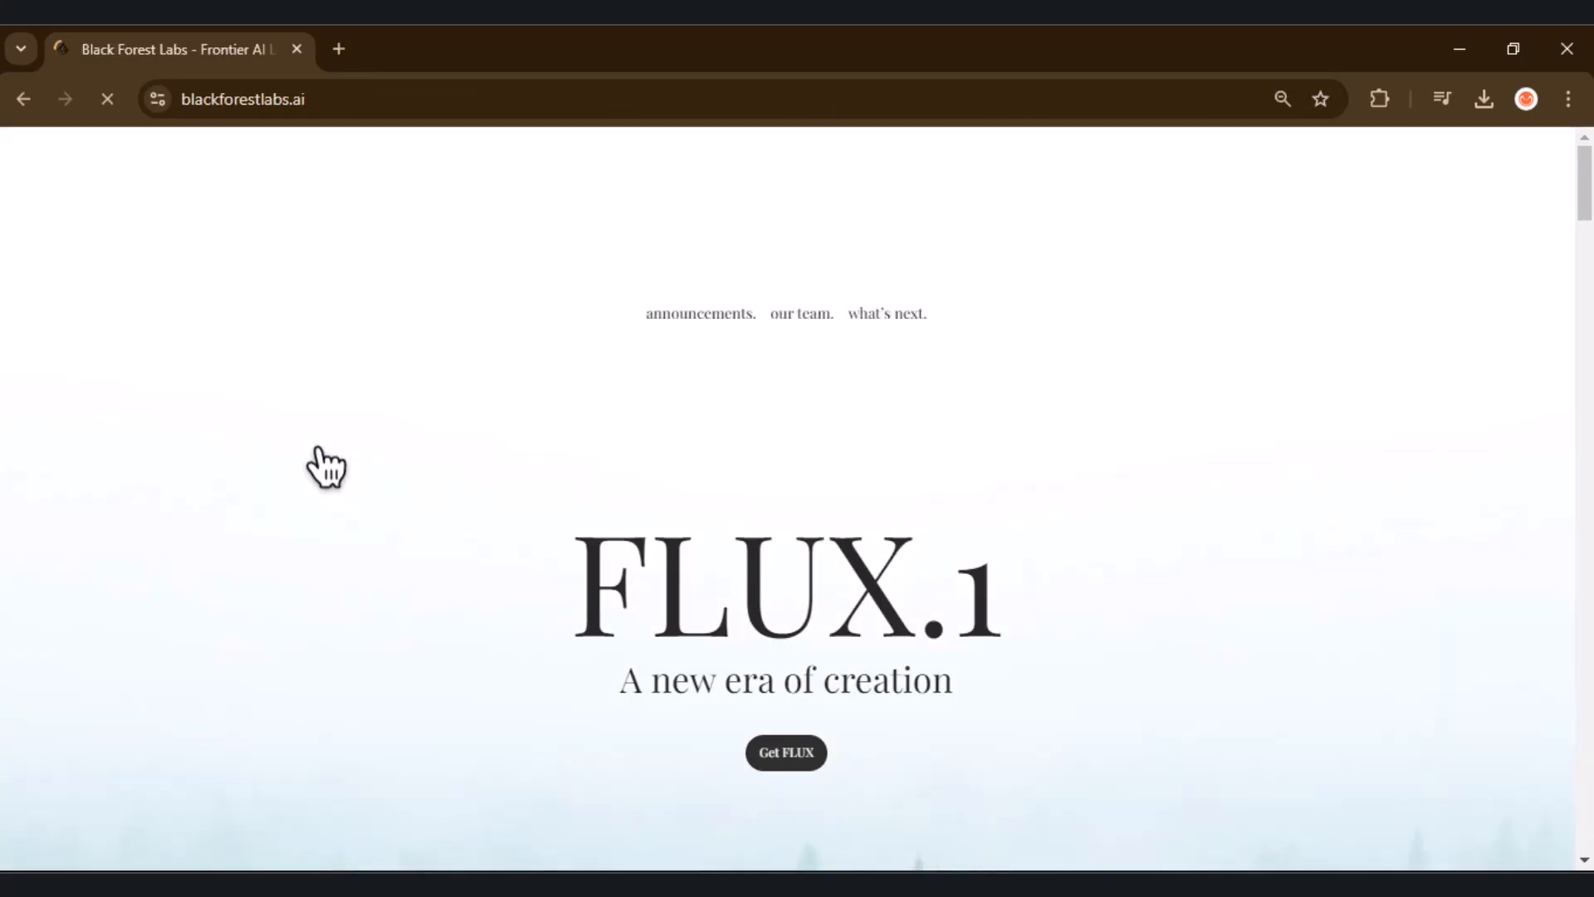
Look through the sample images in the Get Creative gallery on the Black Forest Labs site.
{"action": "scroll", "coordinate": [1263, 409], "scroll_direction": "down", "scroll_amount": 10}
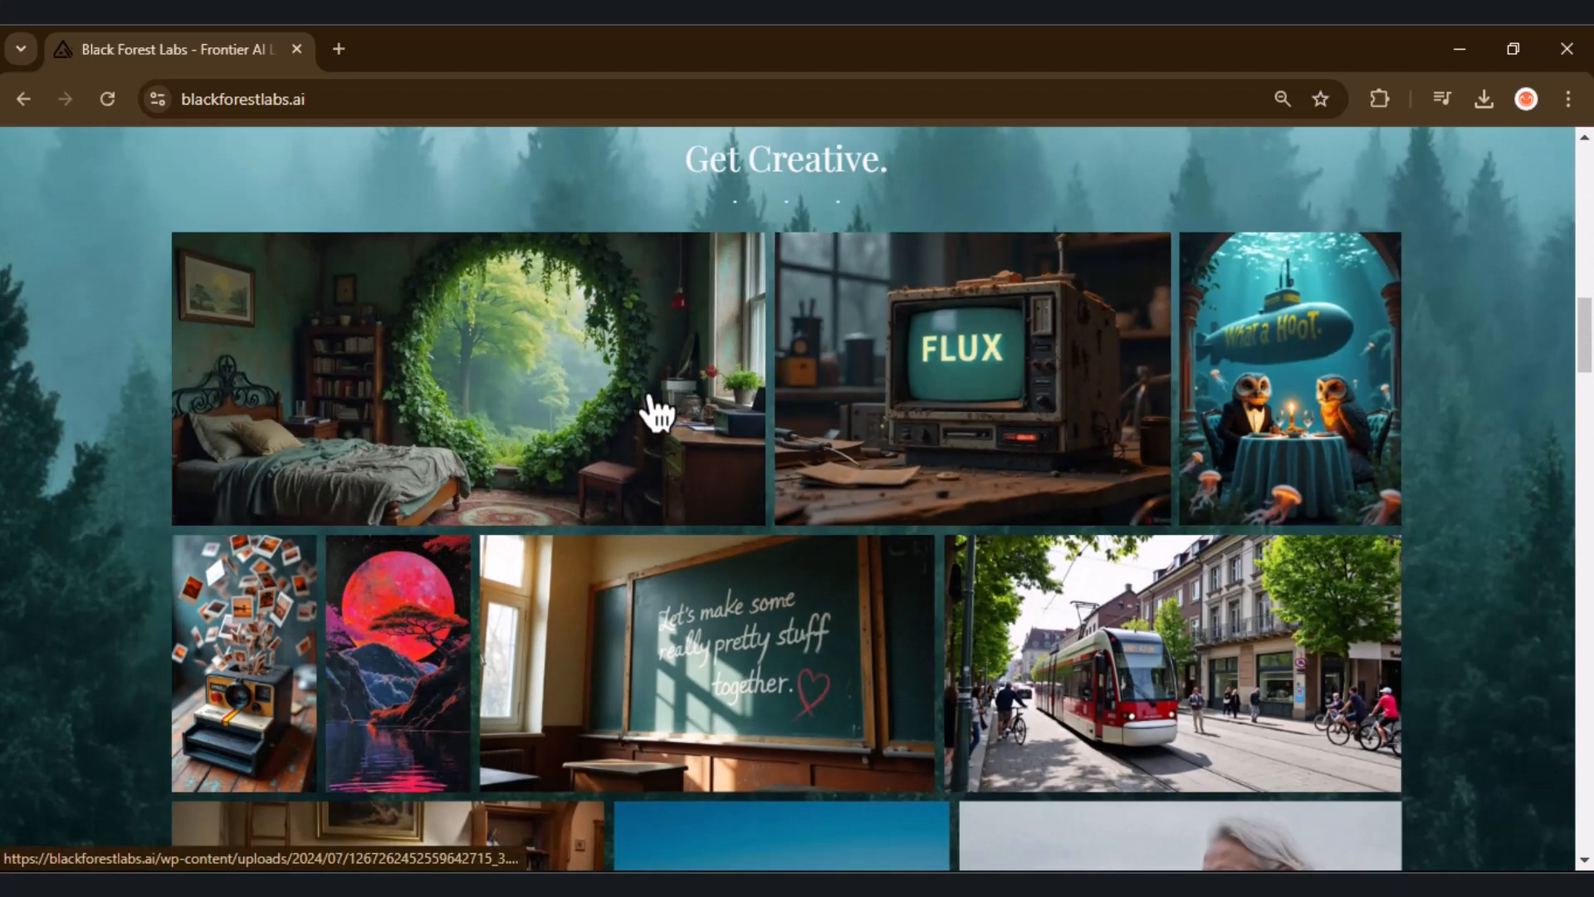
{"action": "scroll", "coordinate": [1135, 402], "scroll_direction": "down", "scroll_amount": 4}
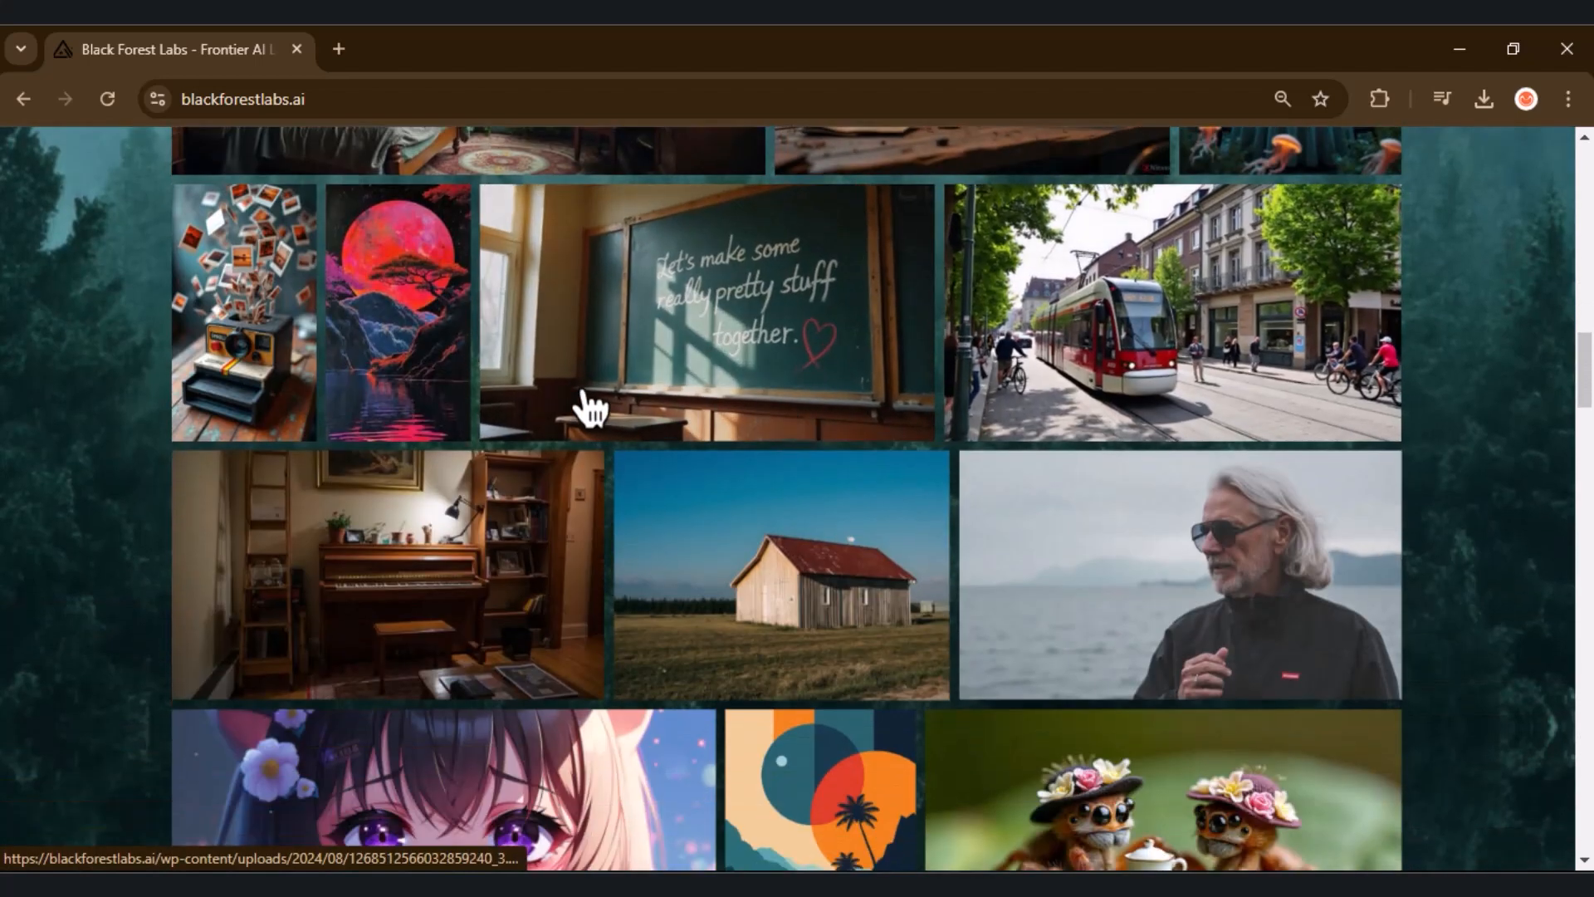
{"action": "scroll", "coordinate": [346, 463], "scroll_direction": "down", "scroll_amount": 4}
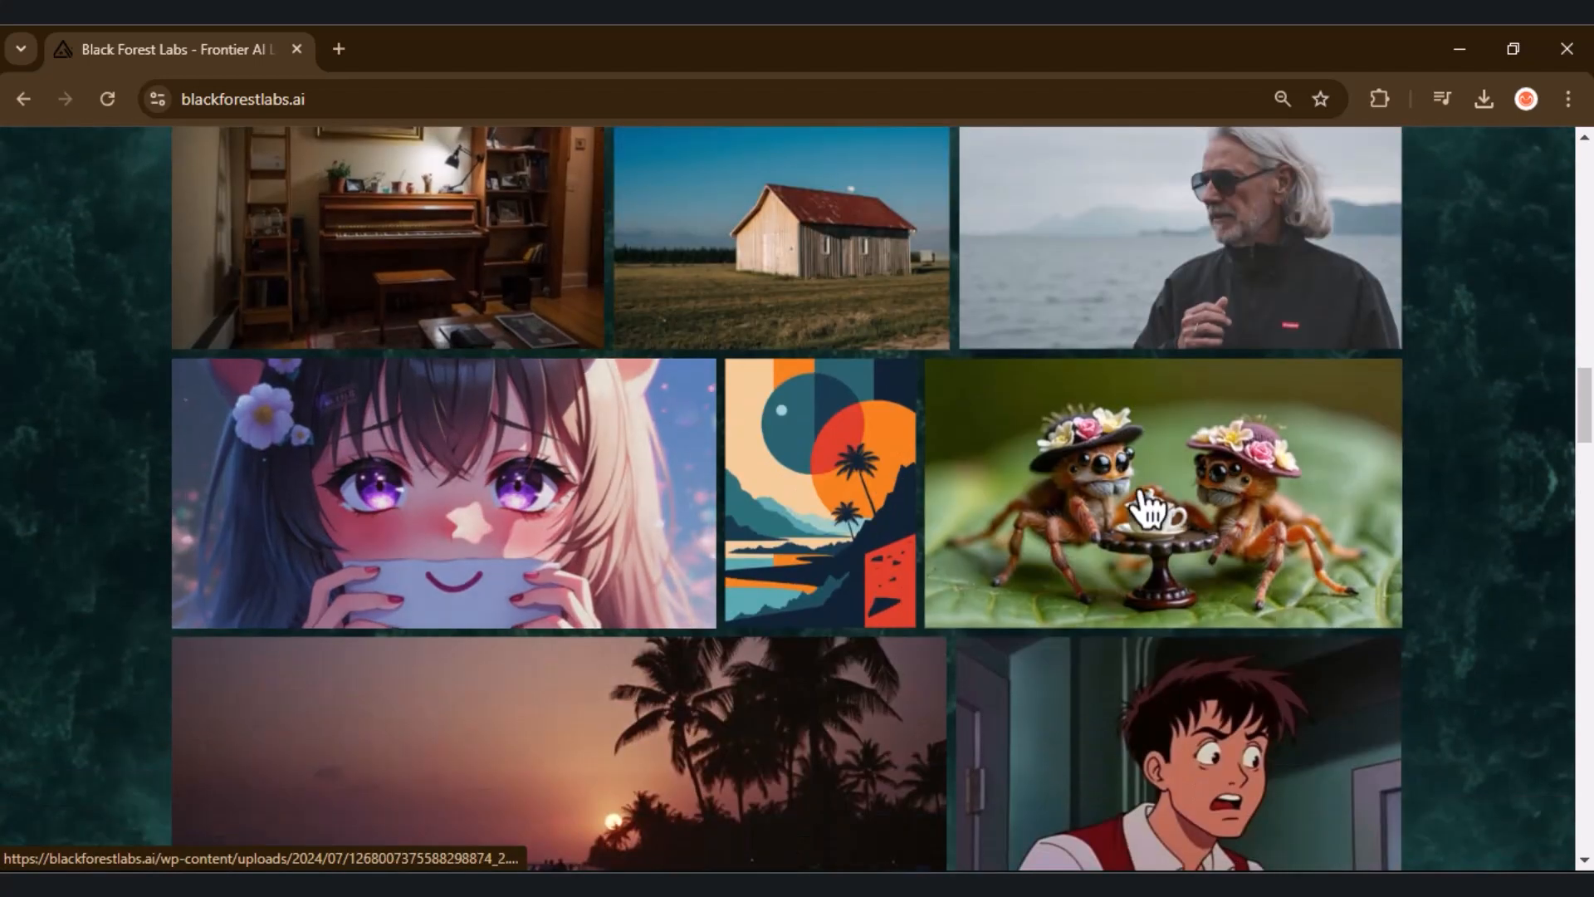
{"action": "scroll", "coordinate": [1502, 523], "scroll_direction": "down", "scroll_amount": 6}
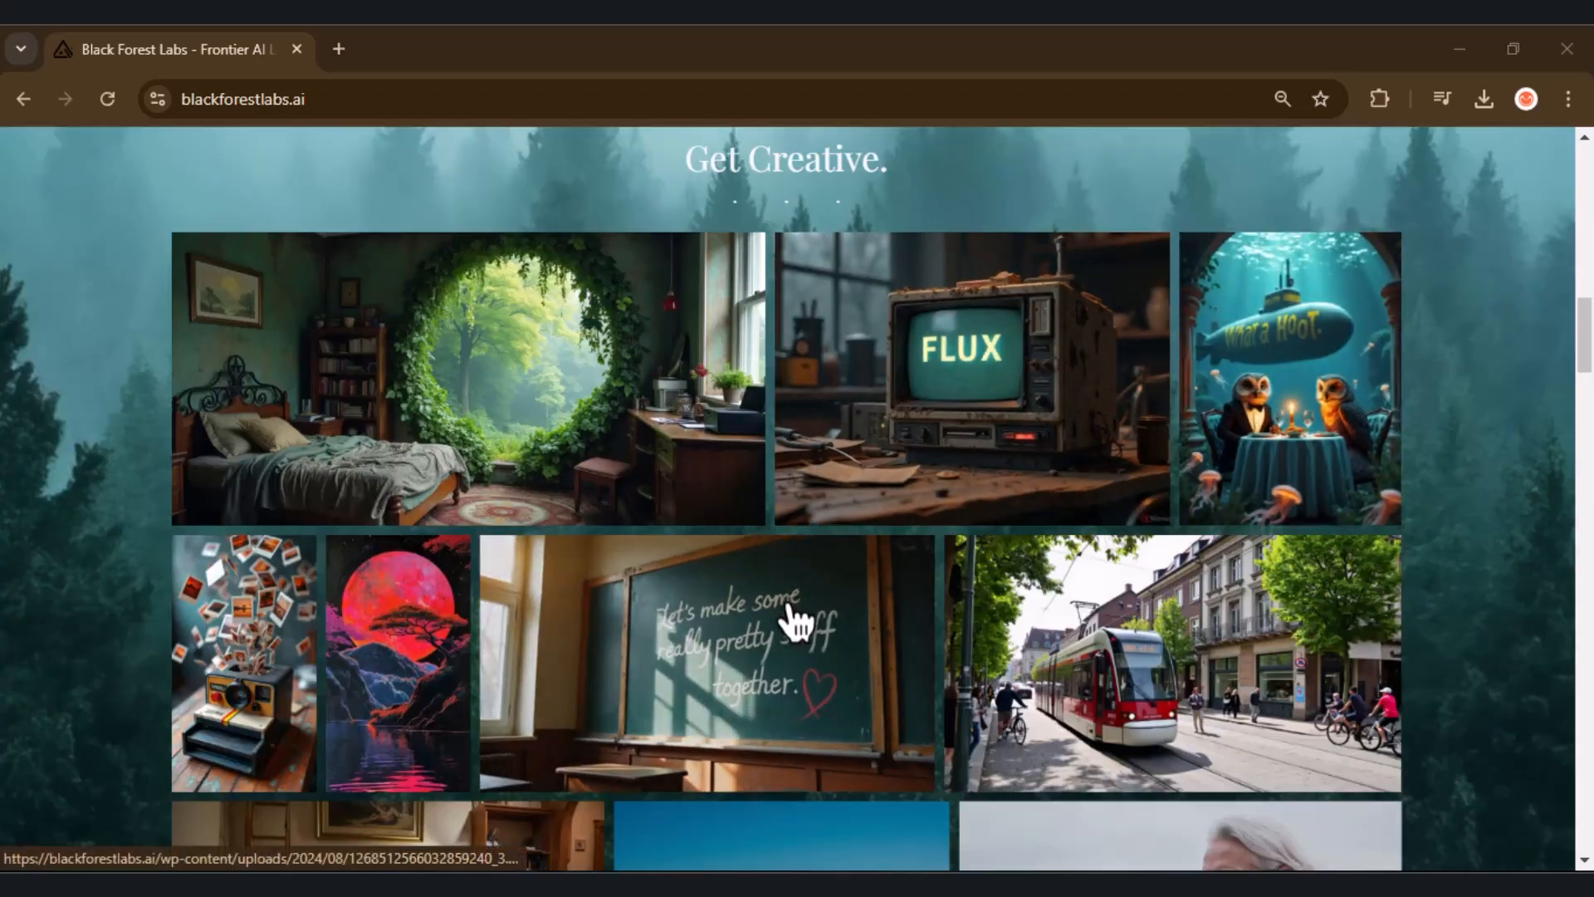
{"action": "scroll", "coordinate": [792, 621], "scroll_direction": "down", "scroll_amount": 3}
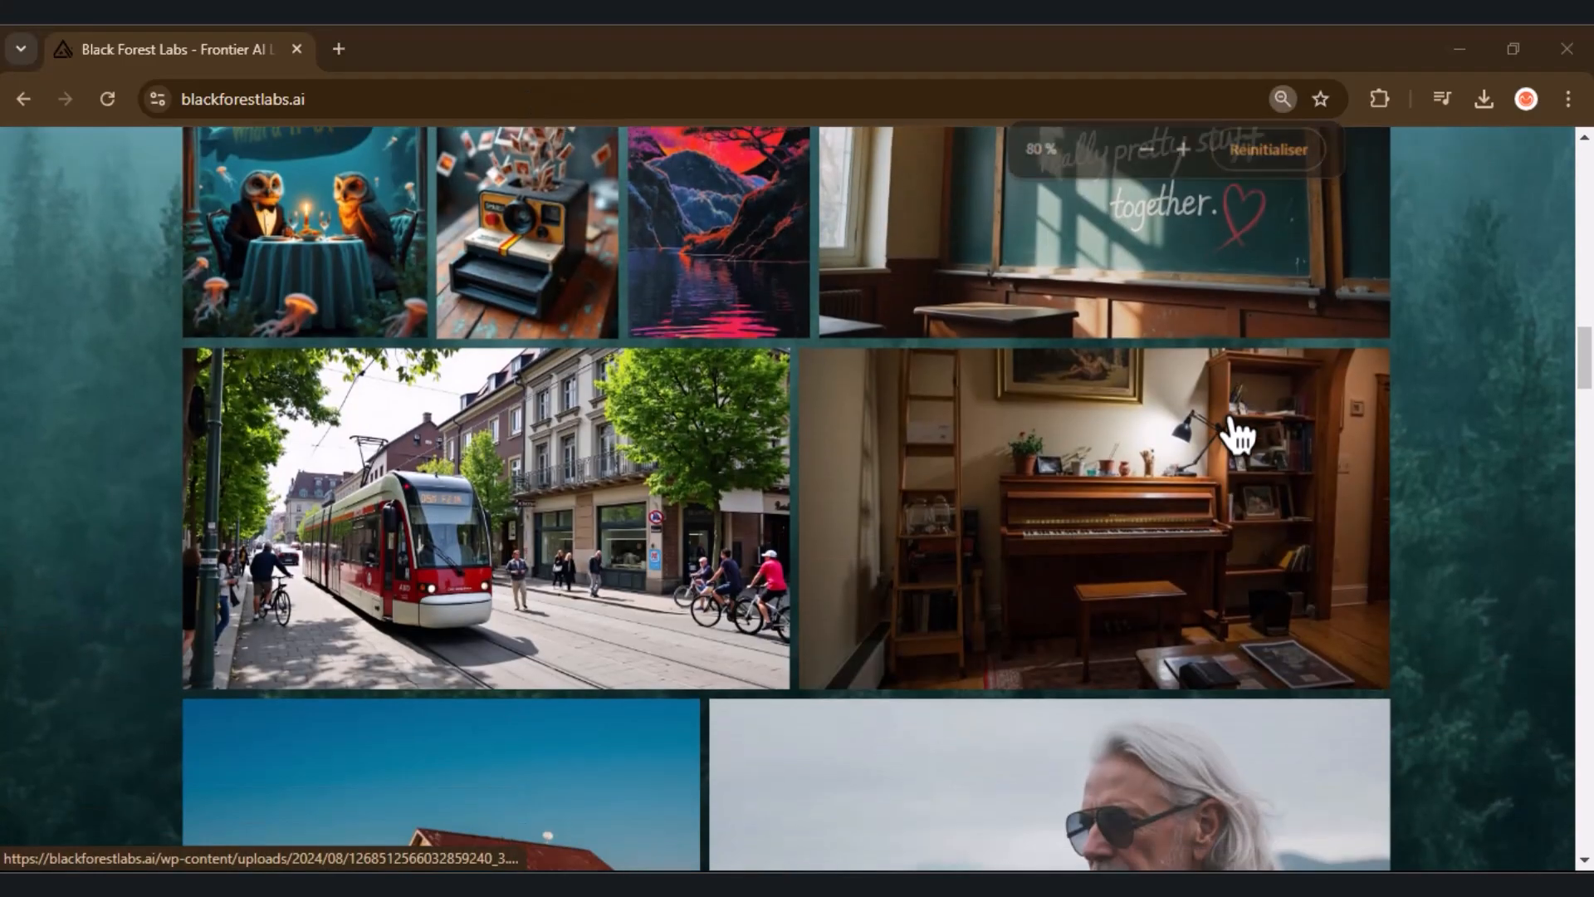
{"action": "scroll", "coordinate": [1234, 431], "scroll_direction": "down", "scroll_amount": 5}
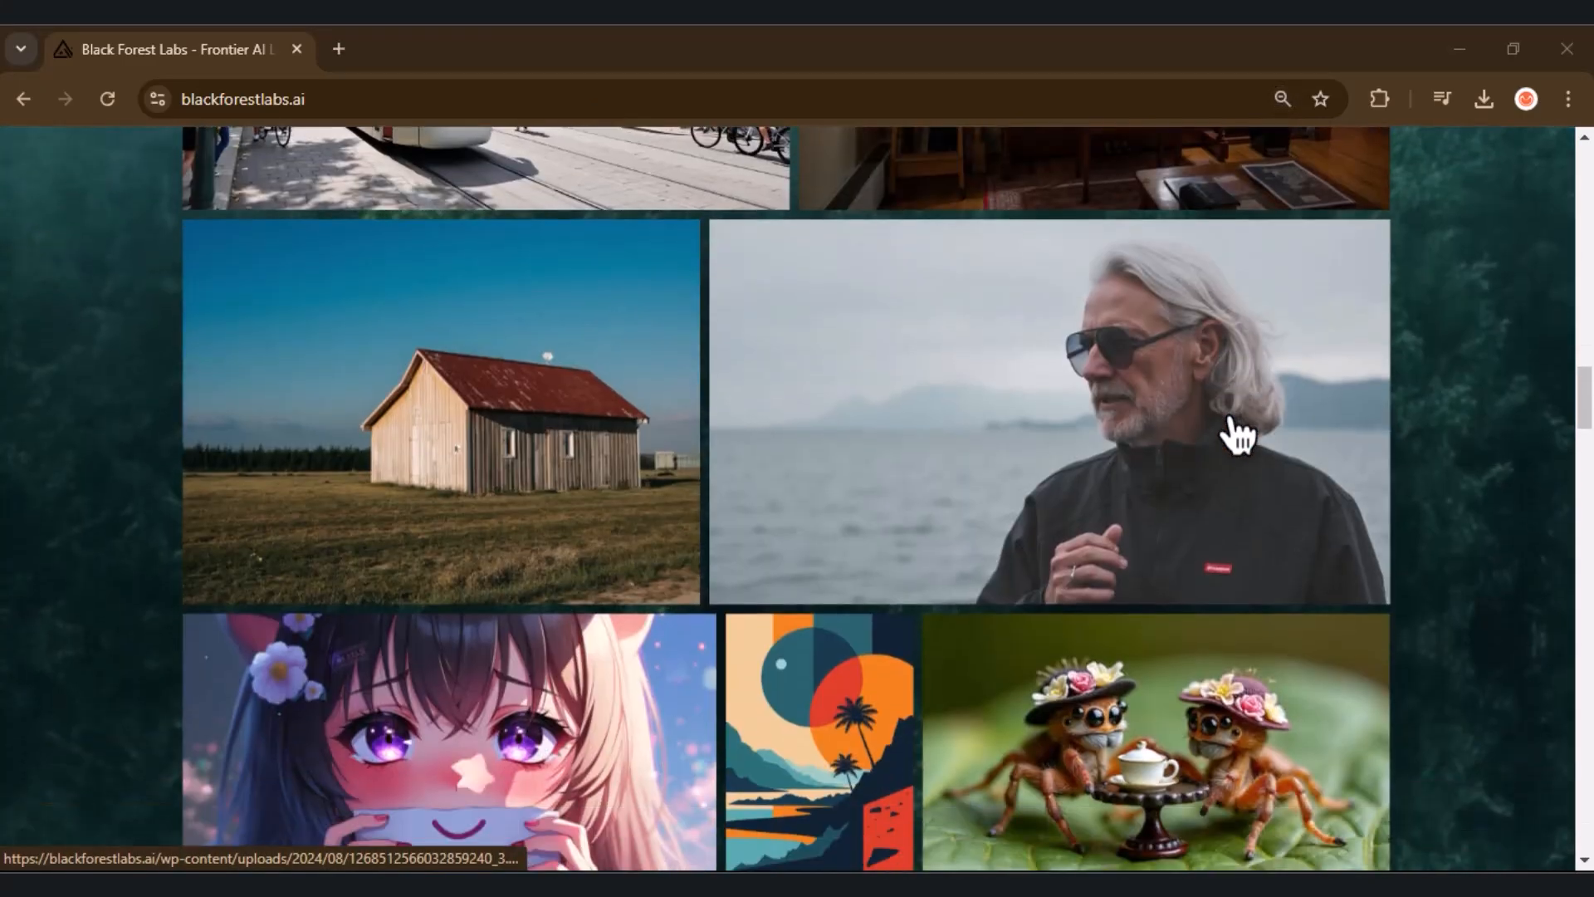
{"action": "left_click", "coordinate": [1055, 415]}
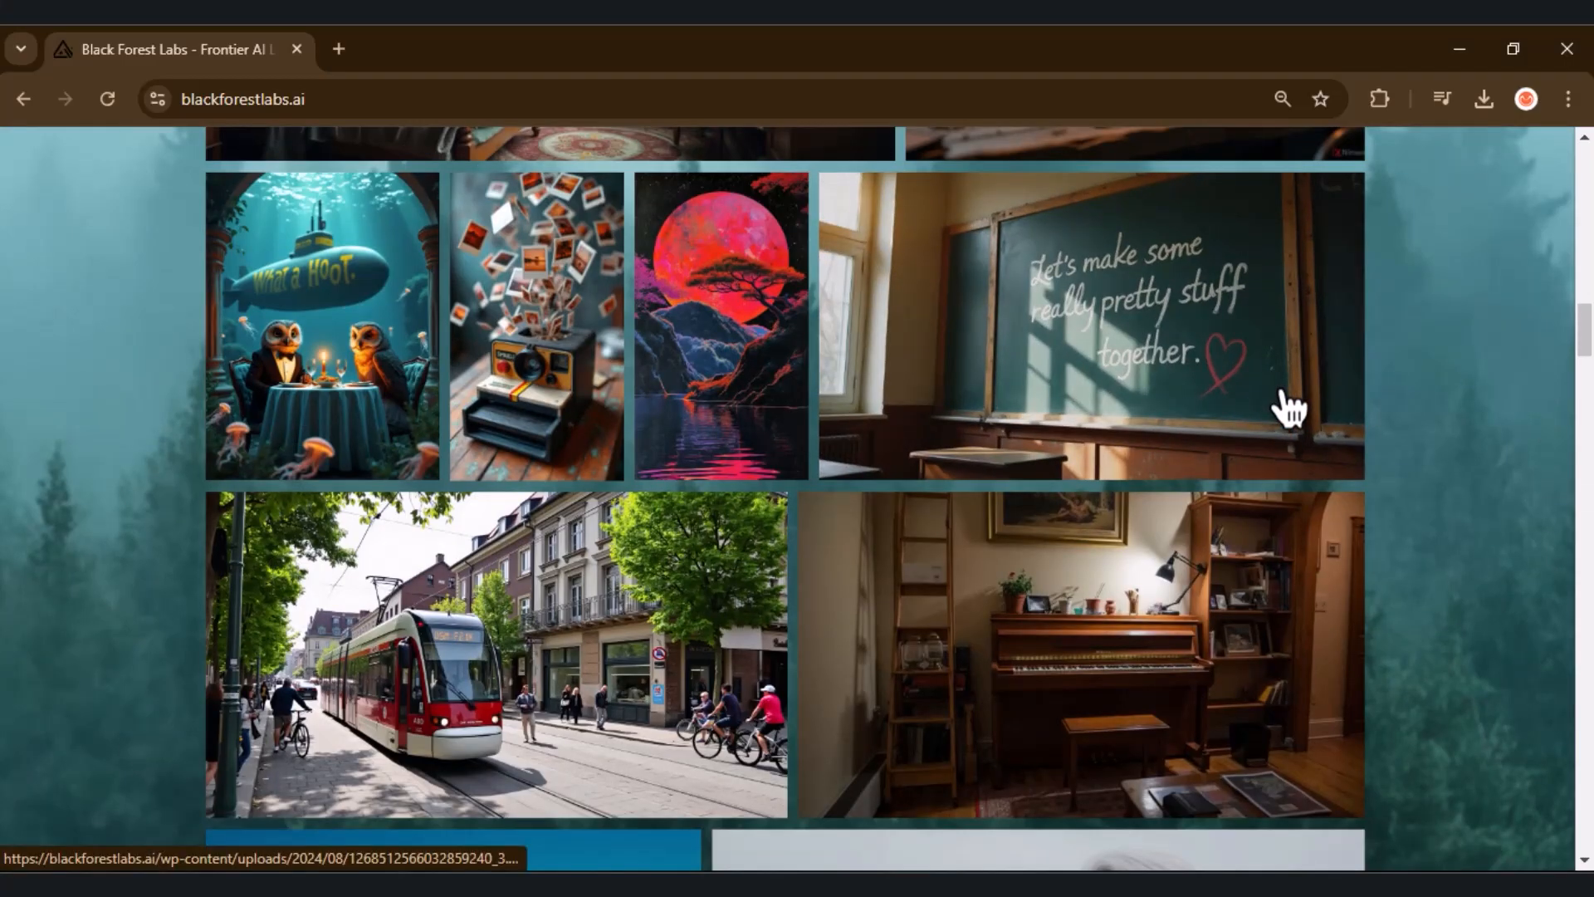
Review the descriptions of the three FLUX.1 variants: schnell, dev and pro.
{"action": "scroll", "coordinate": [1173, 587], "scroll_direction": "down", "scroll_amount": 15}
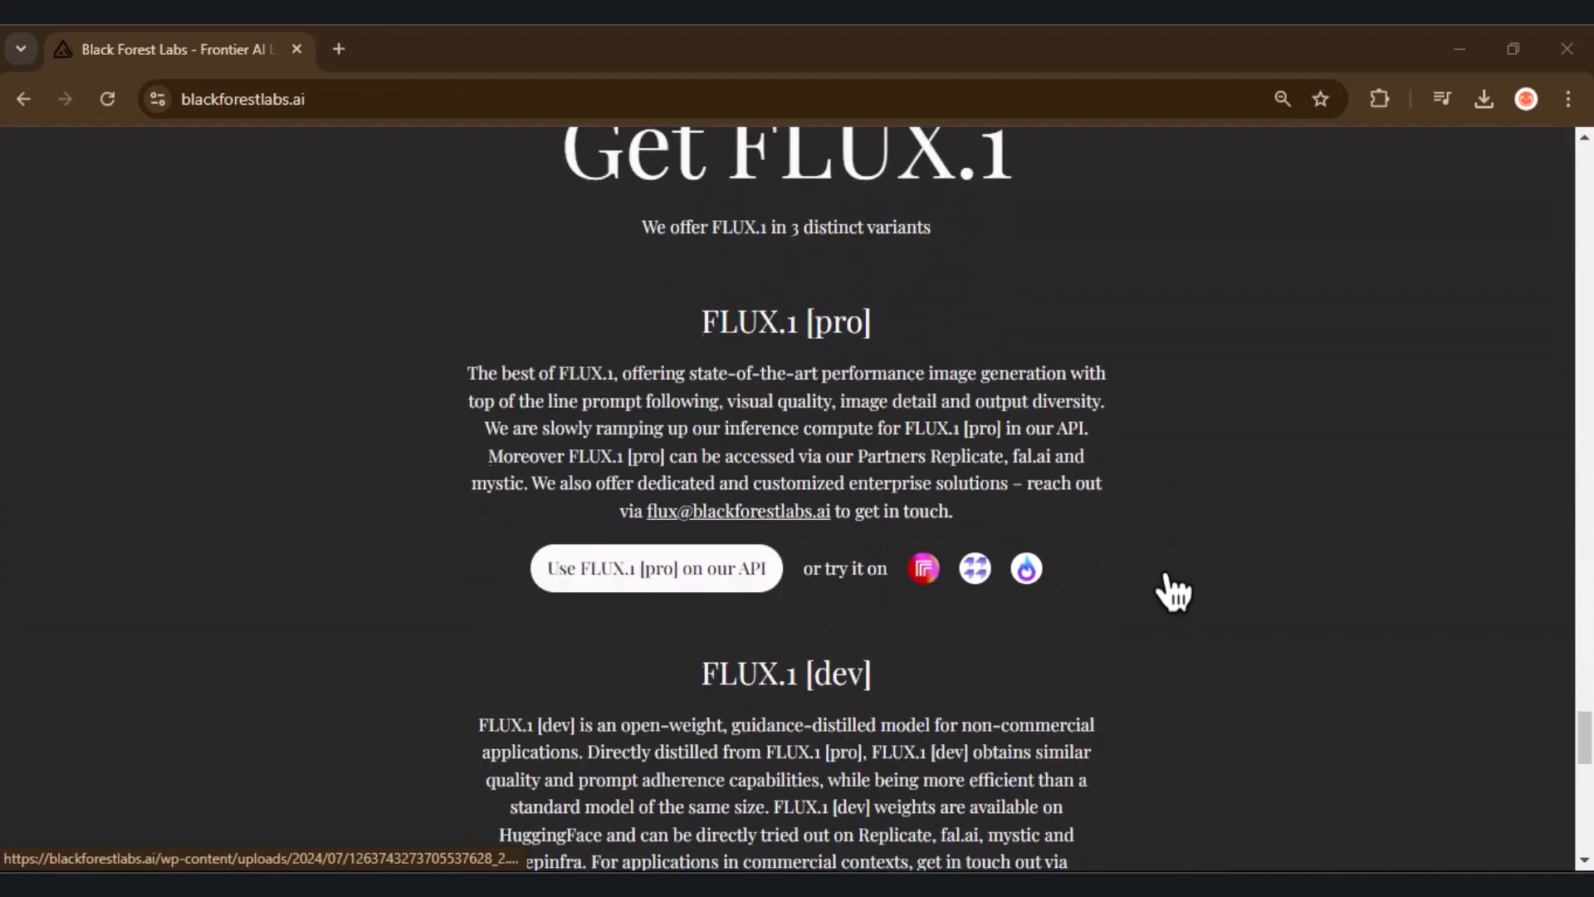
{"action": "scroll", "coordinate": [1173, 591], "scroll_direction": "down", "scroll_amount": 5}
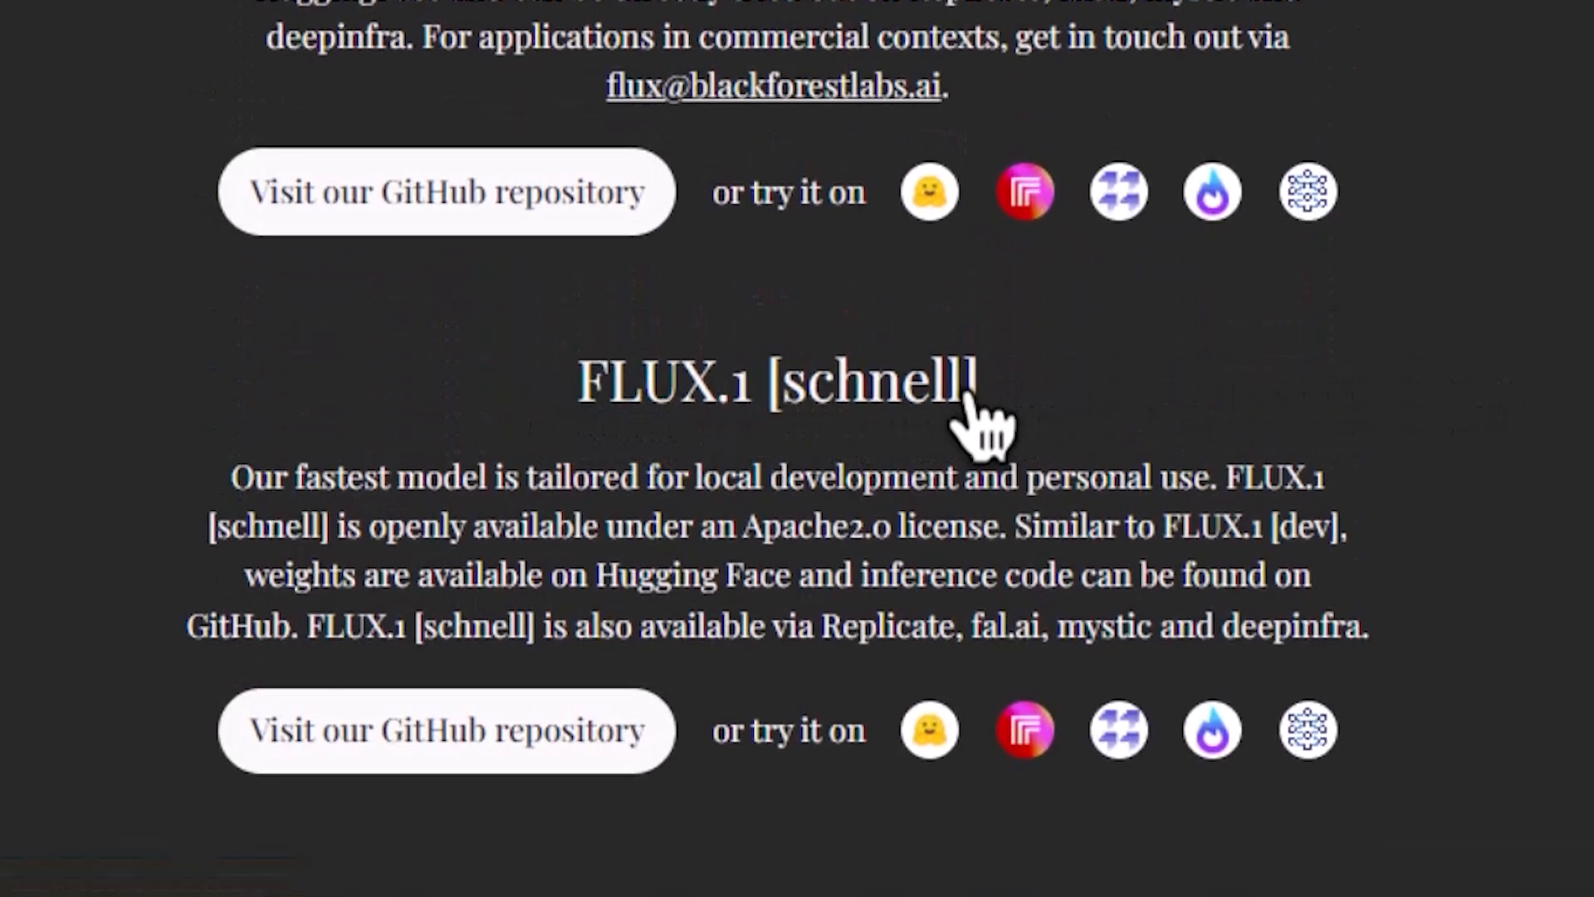
{"action": "left_click_drag", "start_coordinate": [964, 398], "coordinate": [526, 427]}
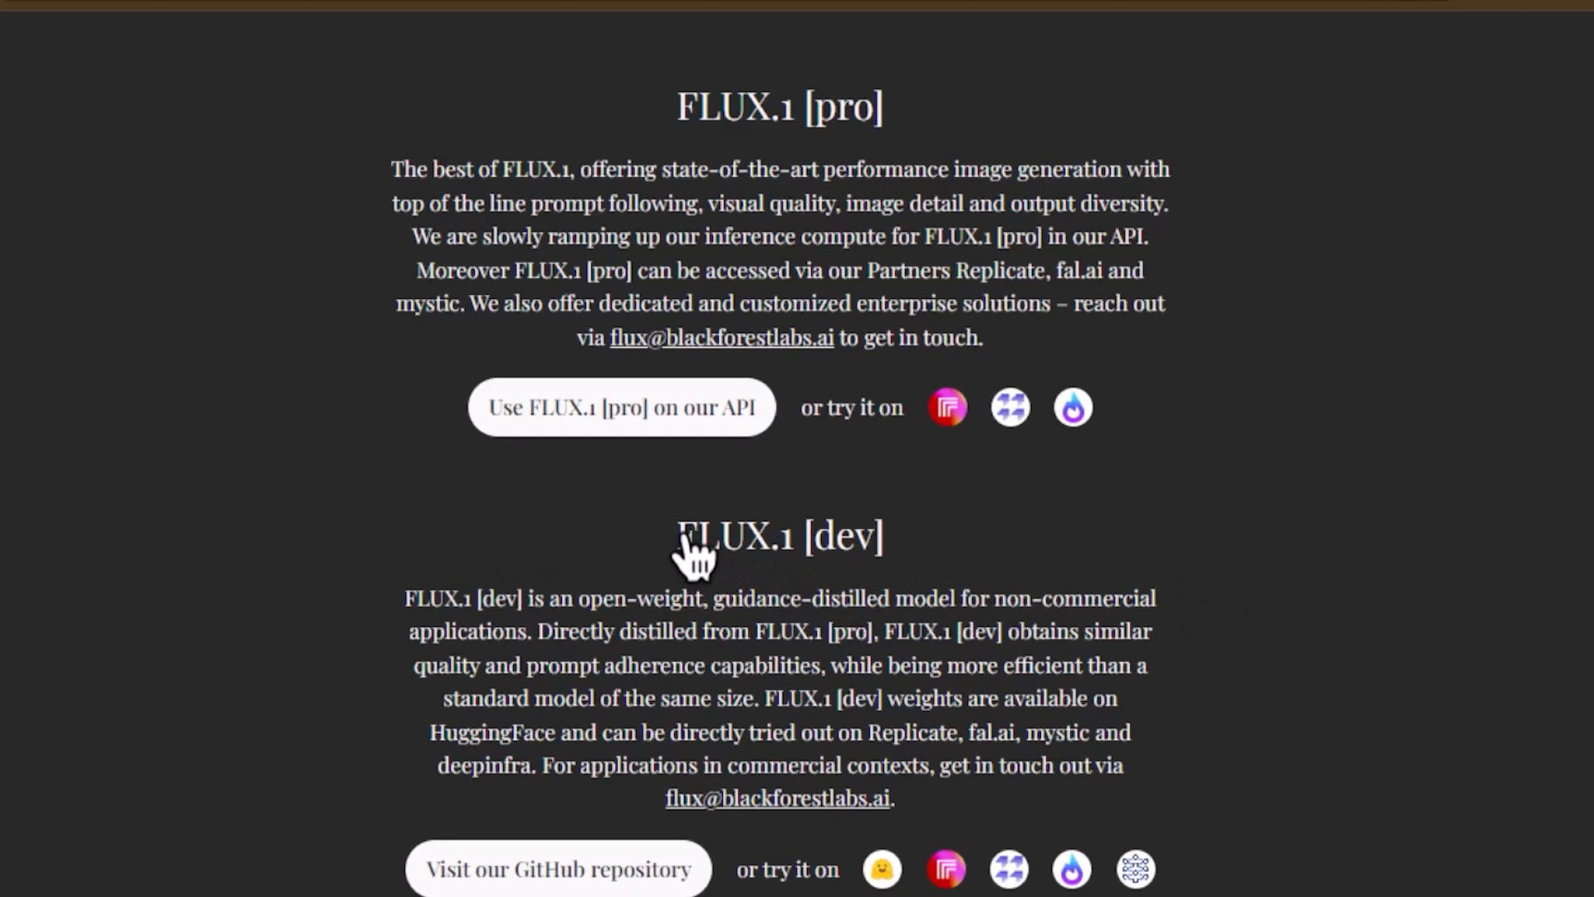
{"action": "left_click_drag", "start_coordinate": [697, 554], "coordinate": [870, 562]}
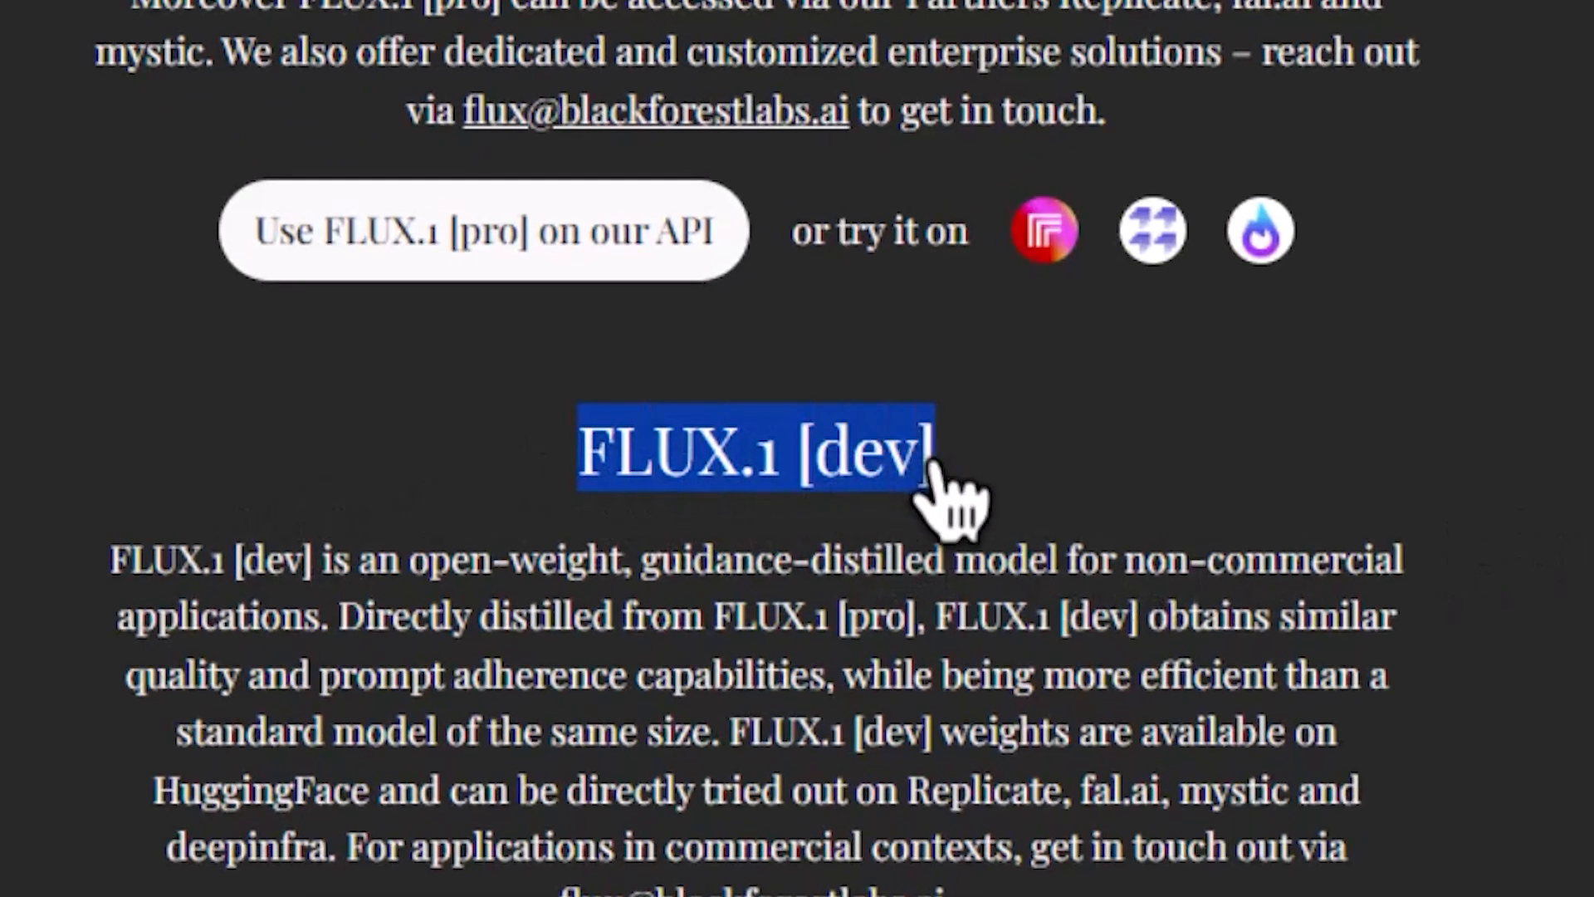
{"action": "left_click", "coordinate": [1478, 427]}
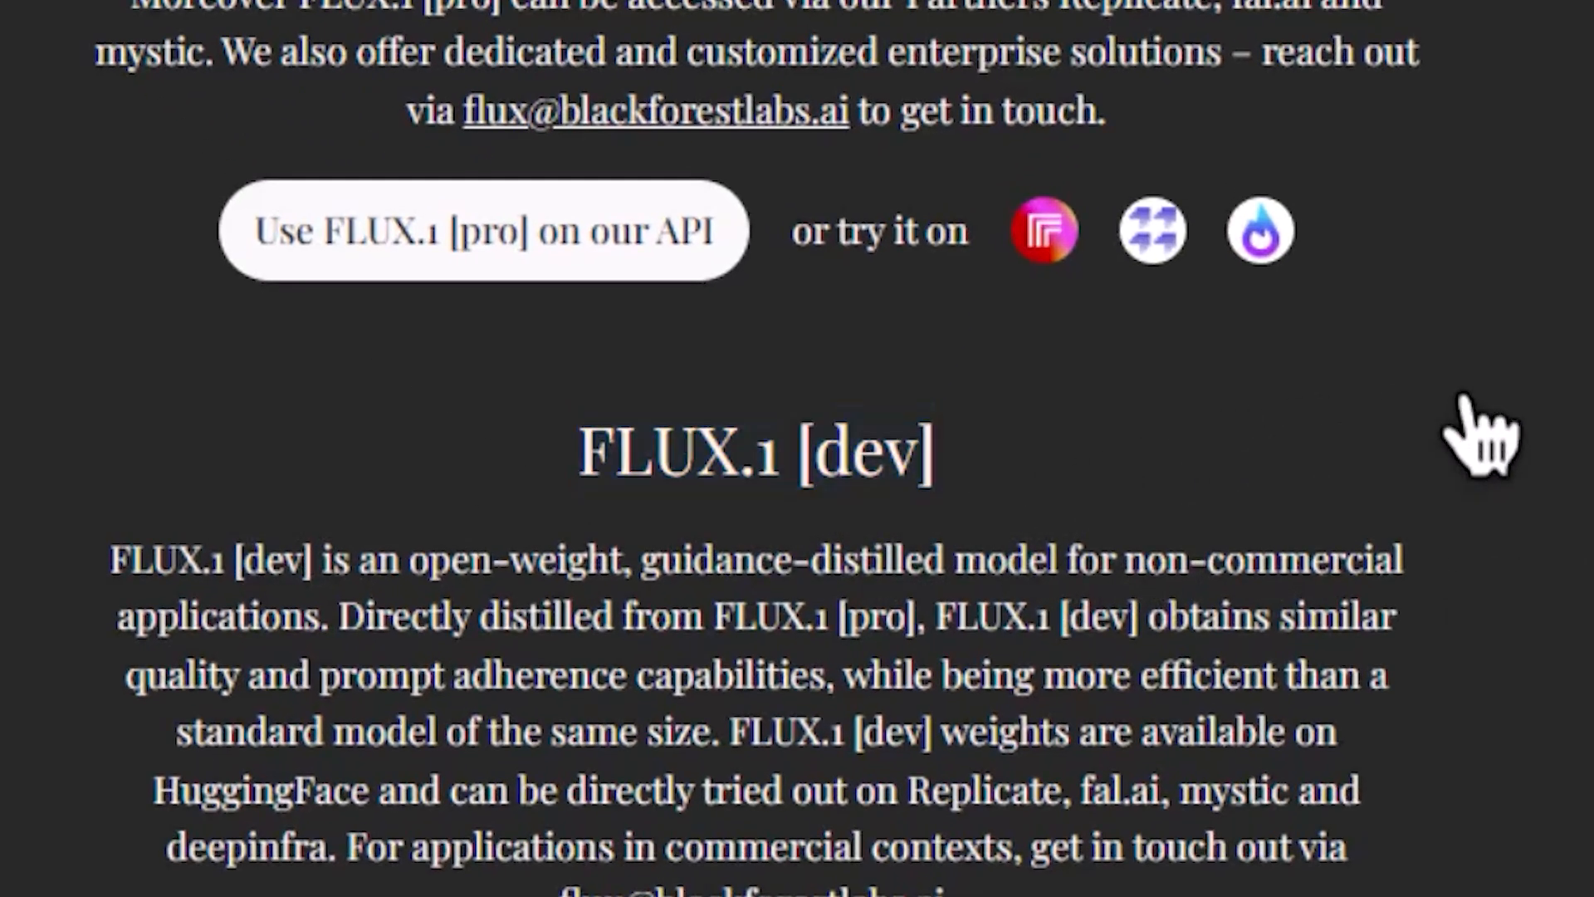
{"action": "scroll", "coordinate": [1477, 427], "scroll_direction": "up", "scroll_amount": 5}
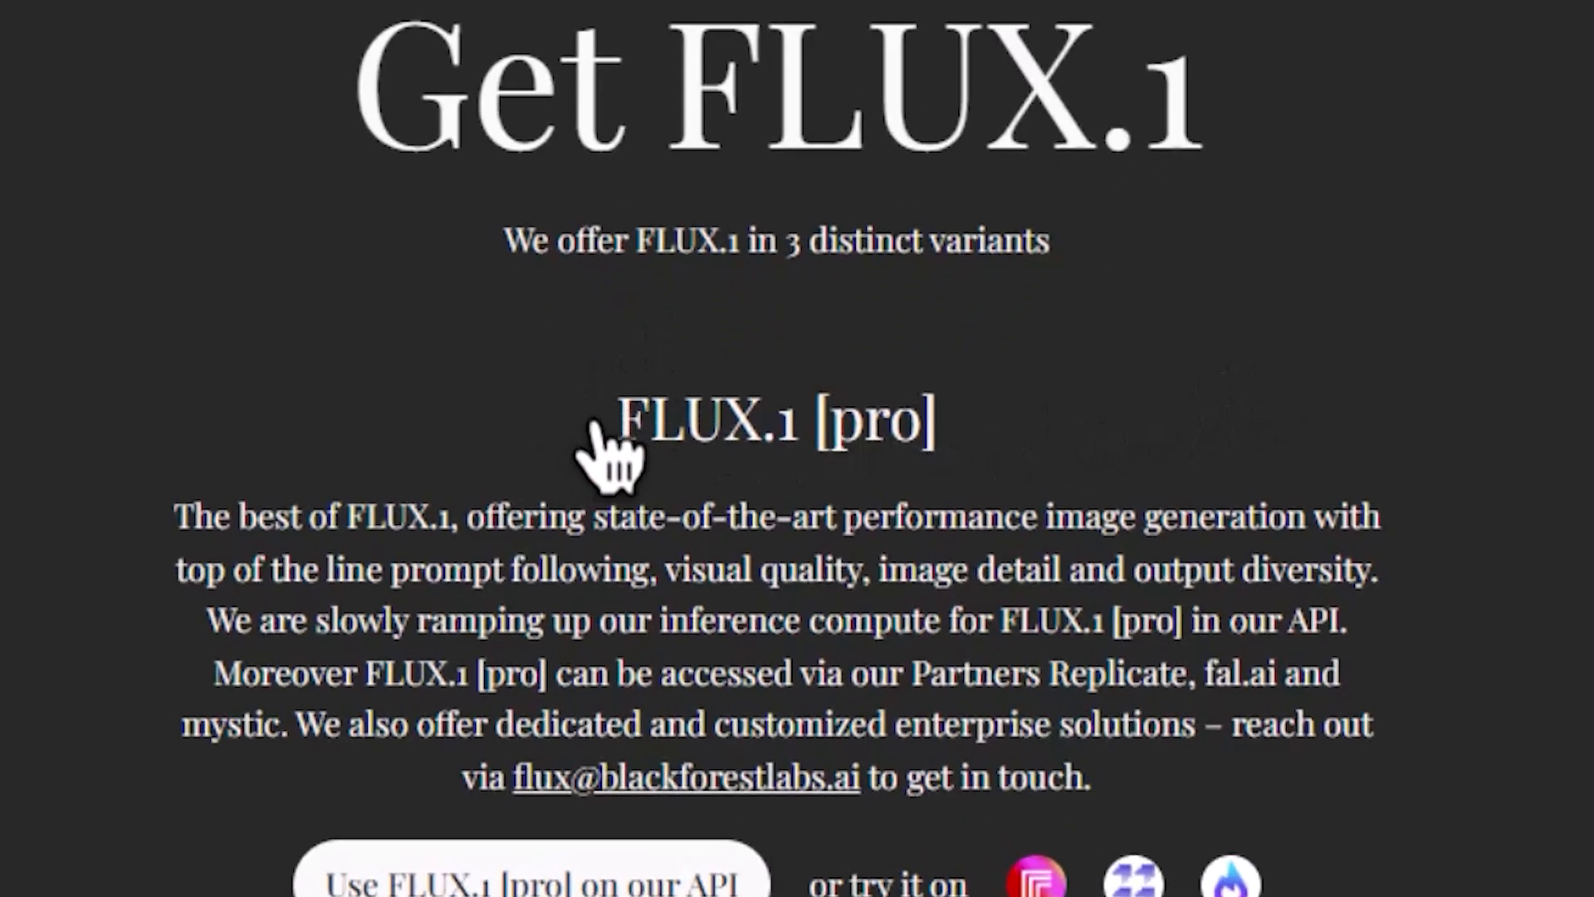
{"action": "left_click_drag", "start_coordinate": [626, 415], "coordinate": [932, 412]}
{"action": "left_click", "coordinate": [1529, 396]}
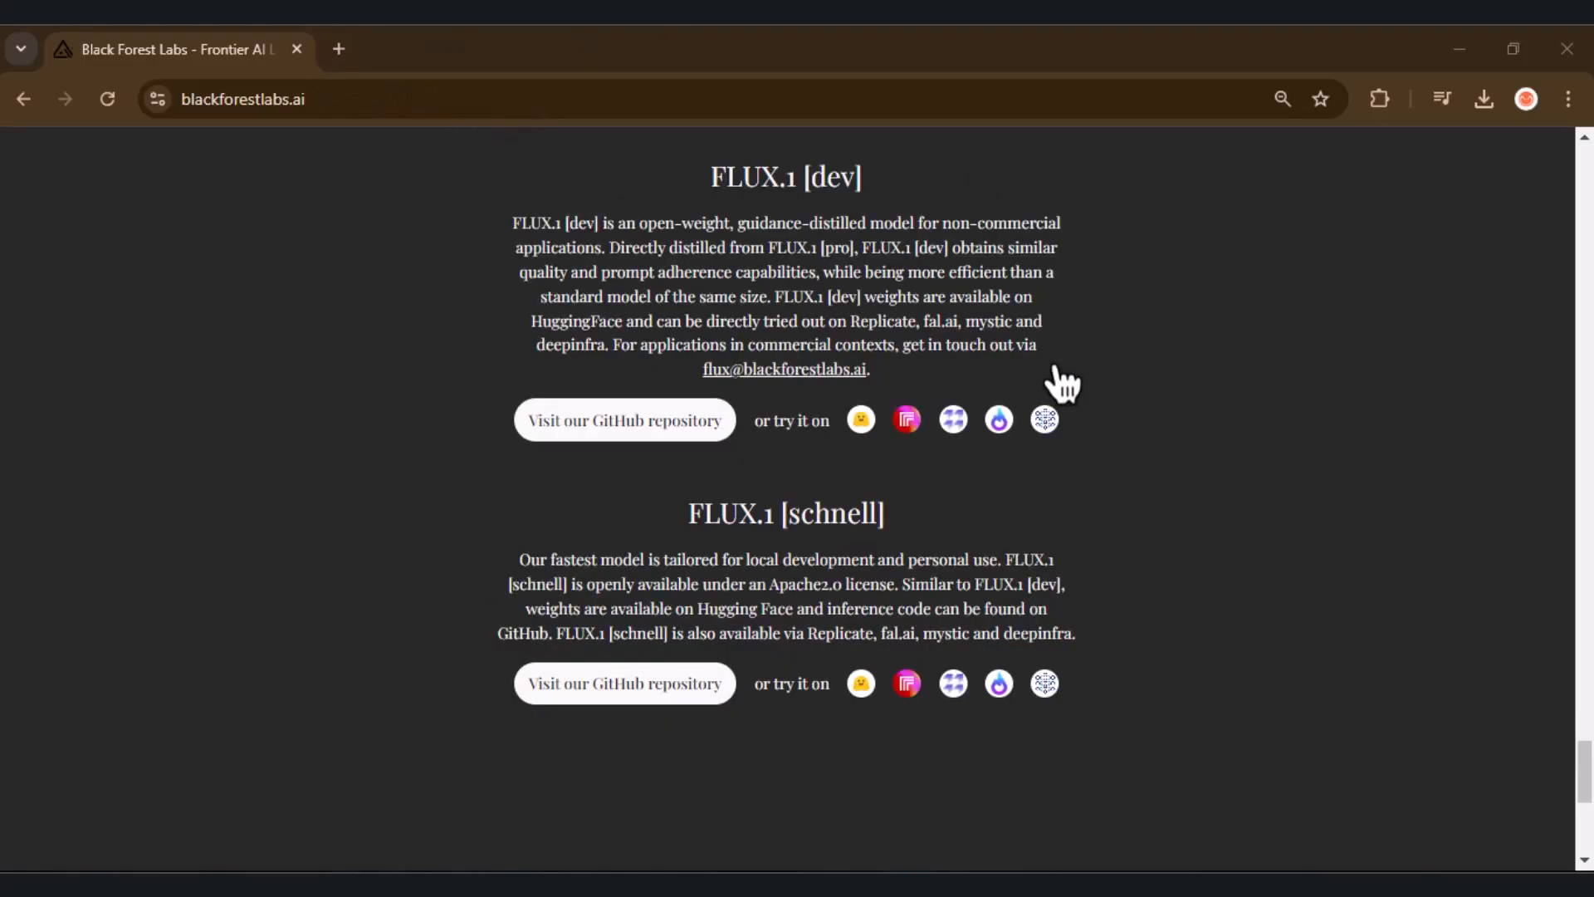
Go to the Black Forest Labs page on Hugging Face and open the FLUX.1 [Schnell] Space.
{"action": "scroll", "coordinate": [1138, 445], "scroll_direction": "down", "scroll_amount": 4}
{"action": "scroll", "coordinate": [996, 465], "scroll_direction": "up", "scroll_amount": 1}
{"action": "left_click", "coordinate": [860, 455]}
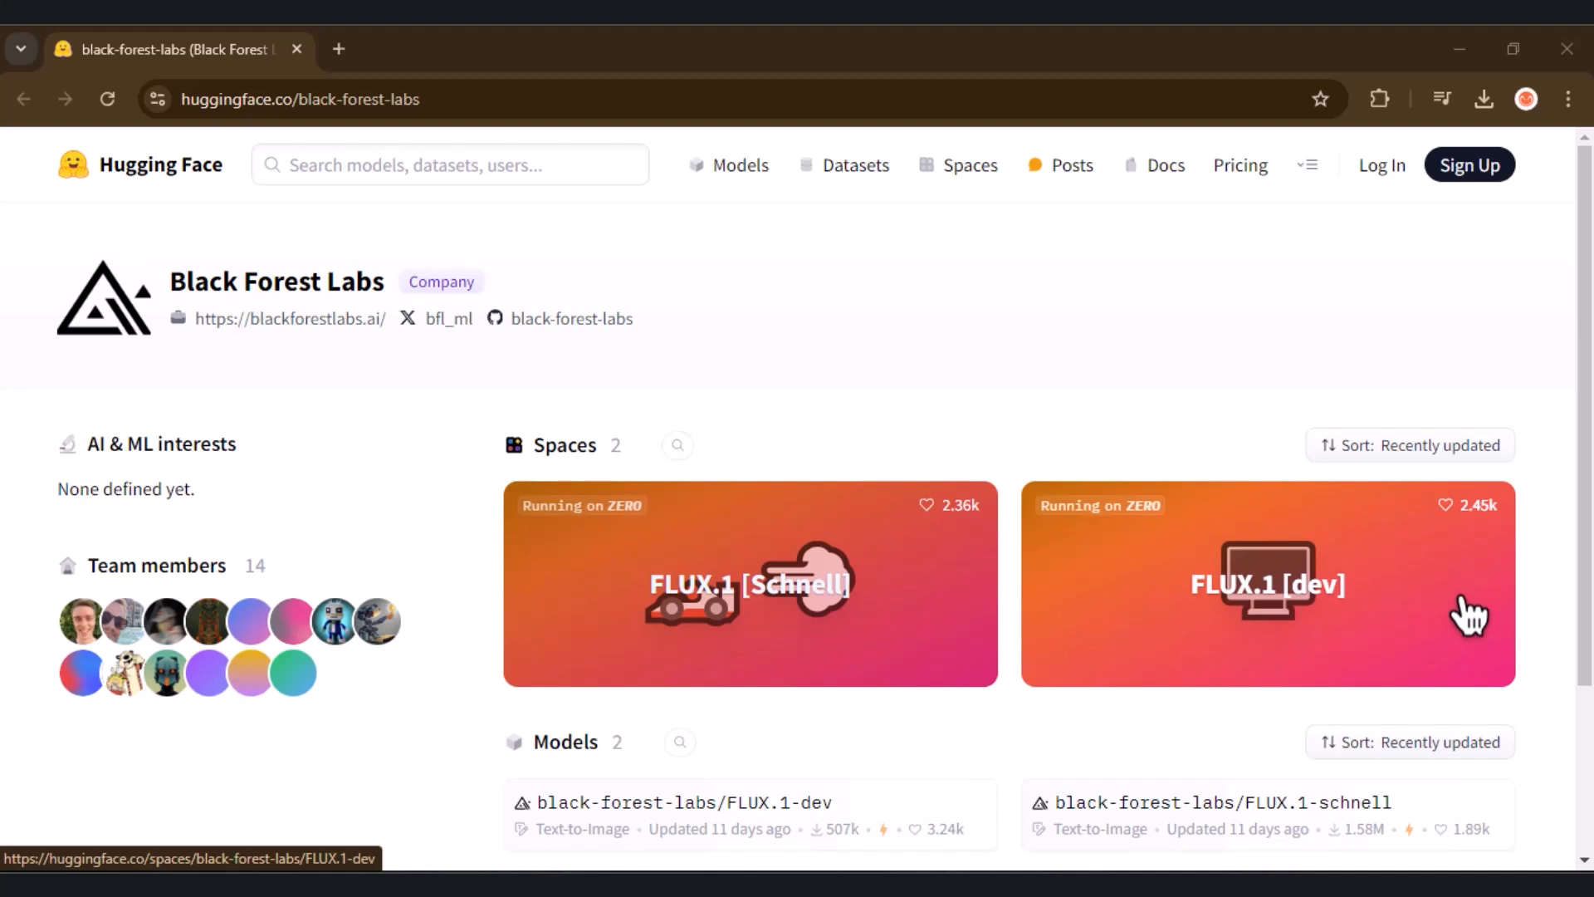
{"action": "left_click", "coordinate": [897, 606]}
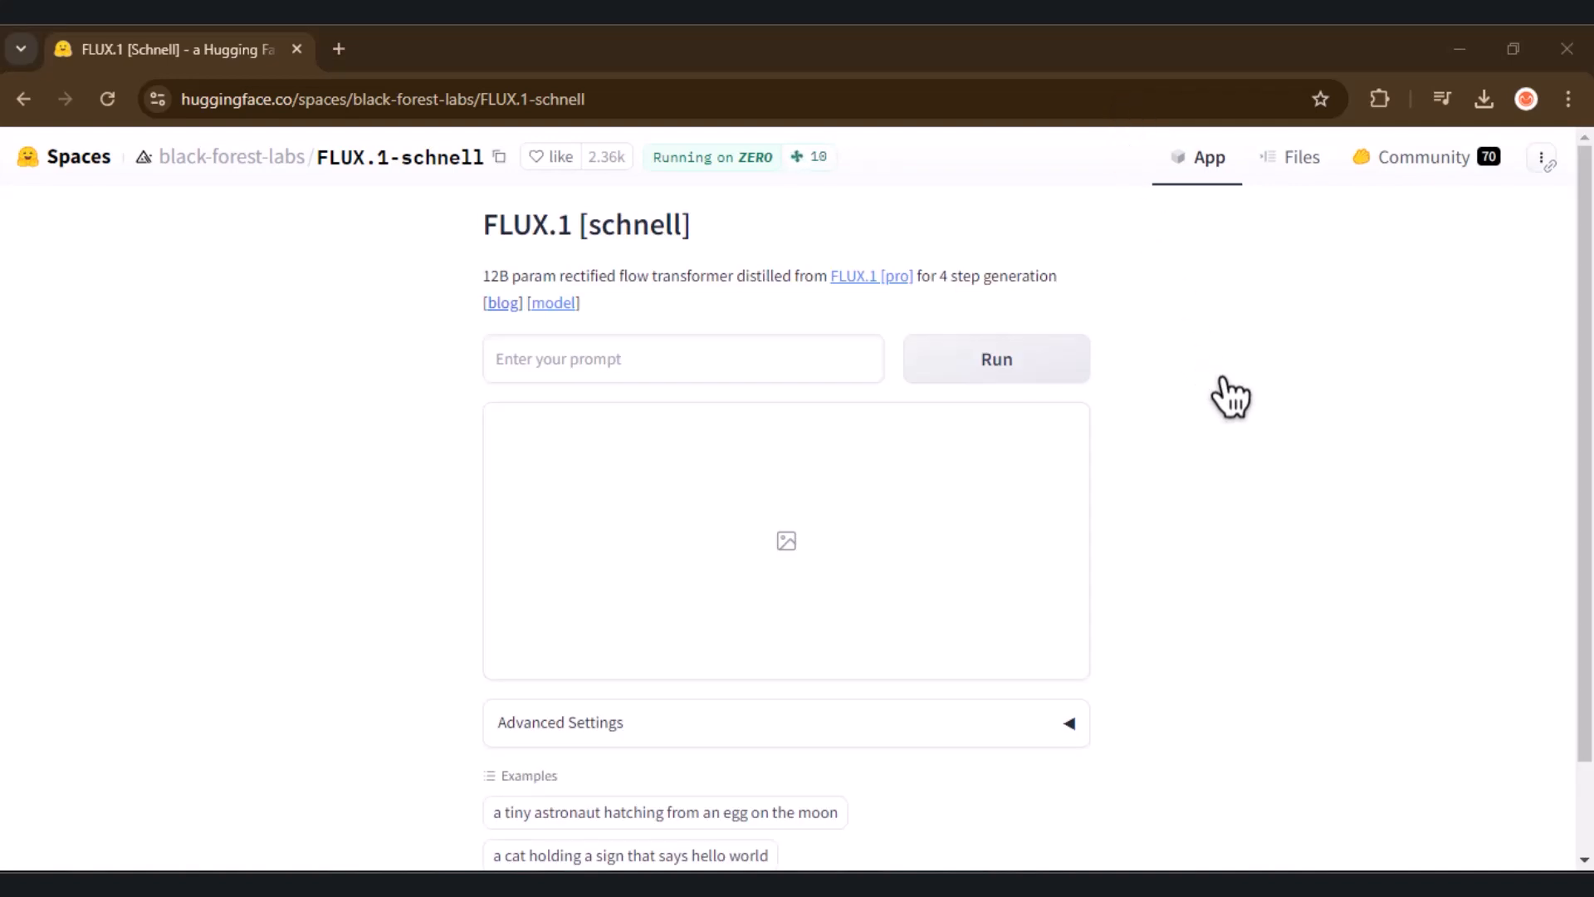
Expand the advanced settings and examine the seed, width, height and number of inference steps.
{"action": "scroll", "coordinate": [1230, 397], "scroll_direction": "down", "scroll_amount": 2}
{"action": "scroll", "coordinate": [1230, 396], "scroll_direction": "up", "scroll_amount": 2}
{"action": "key", "text": "ctrl+minus"}
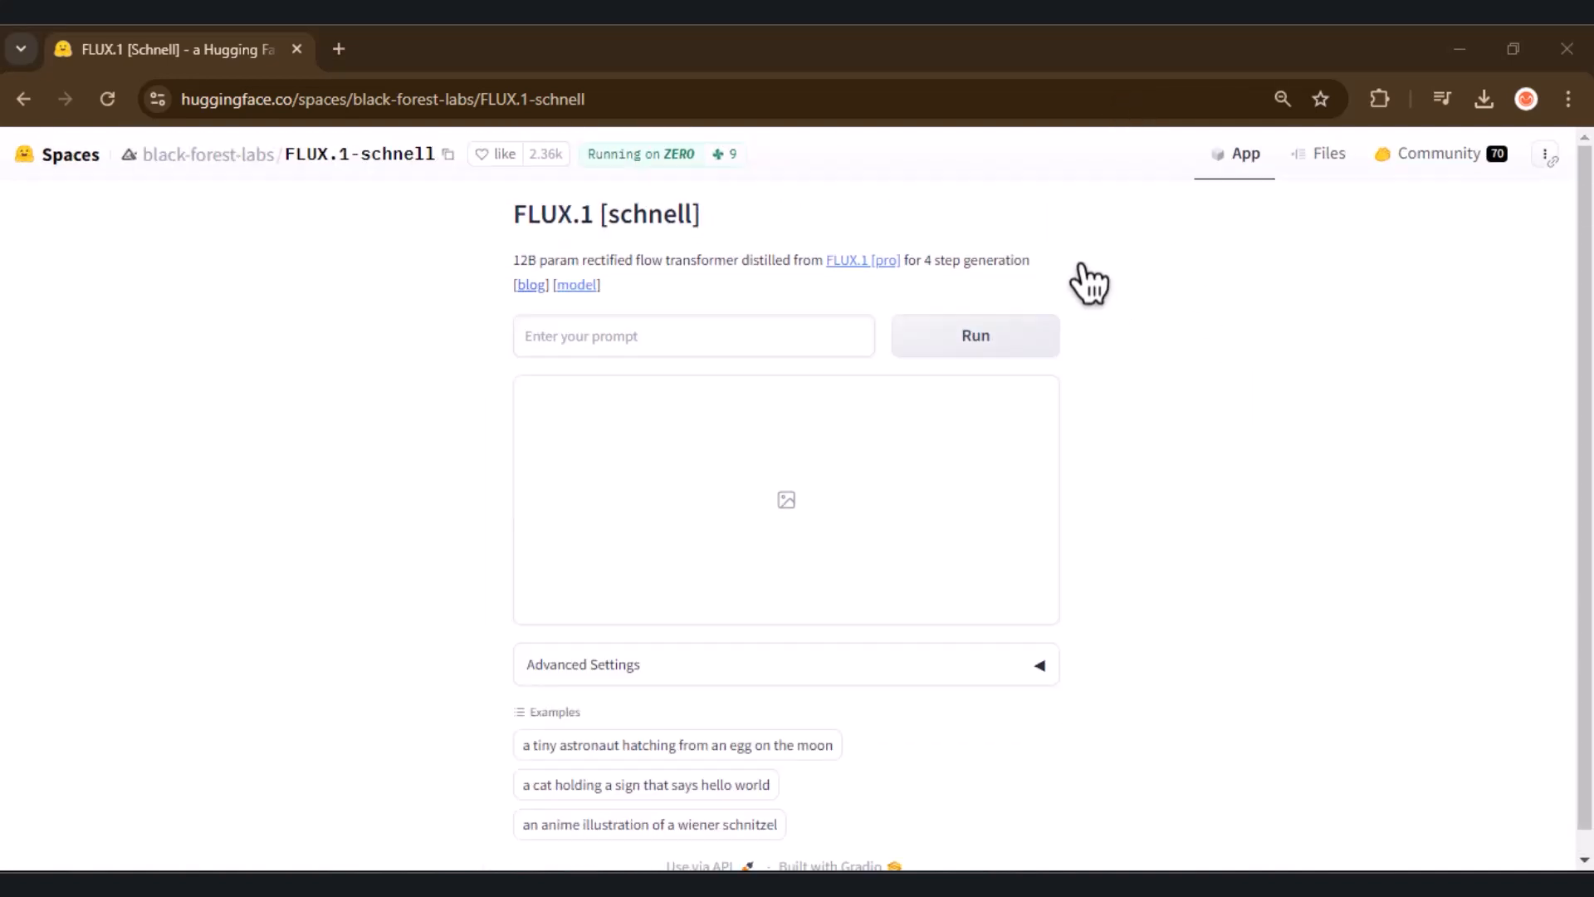
{"action": "left_click", "coordinate": [821, 338]}
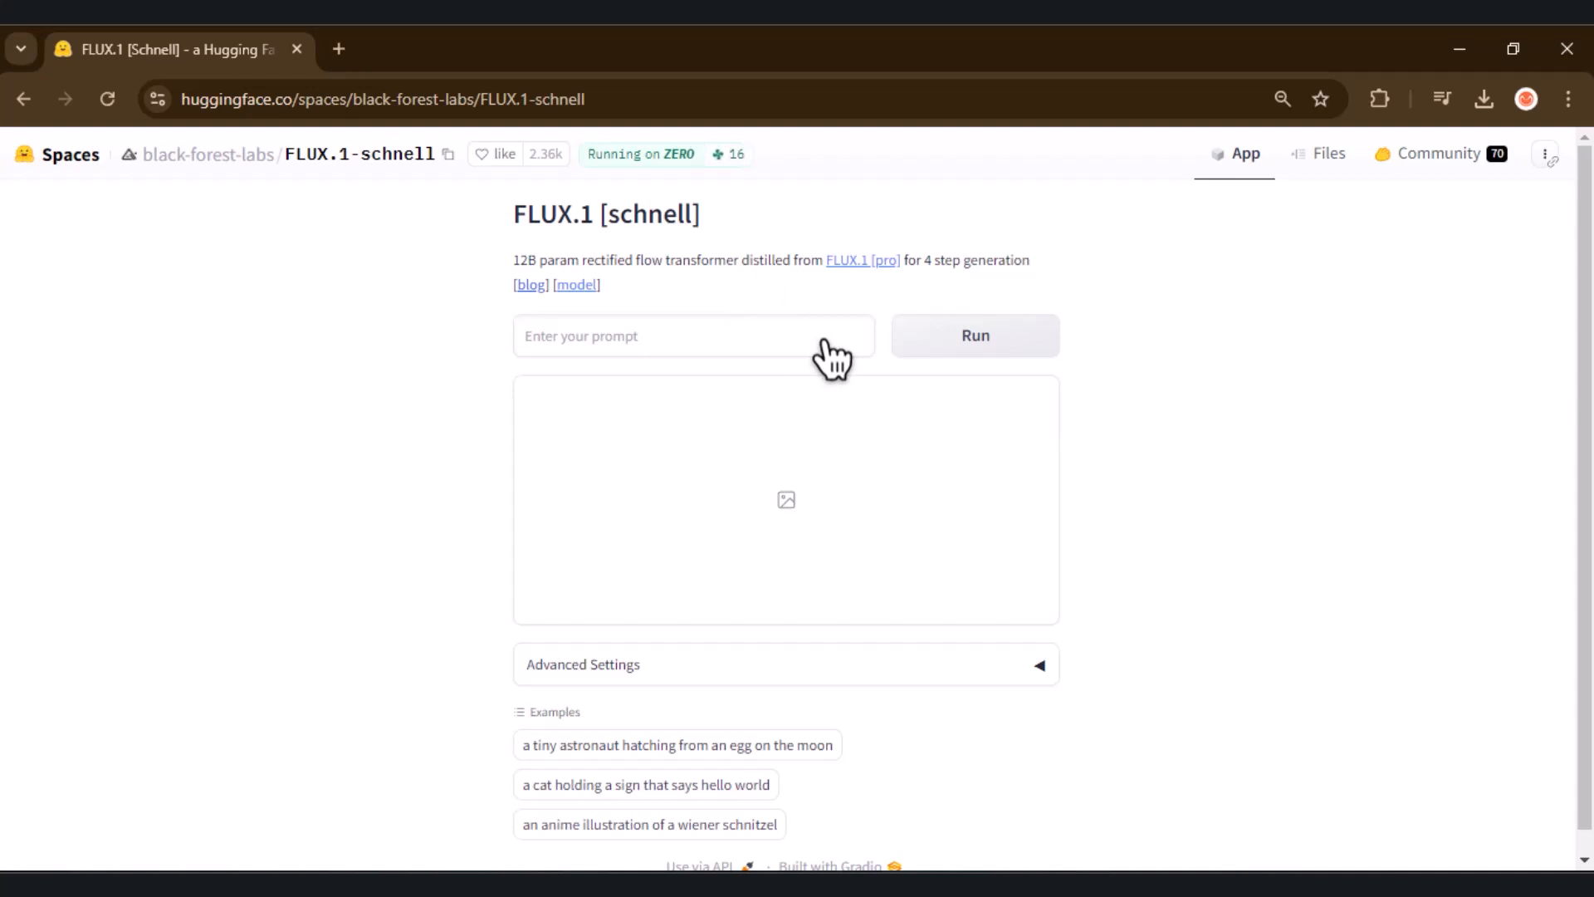
{"action": "left_click", "coordinate": [1042, 673]}
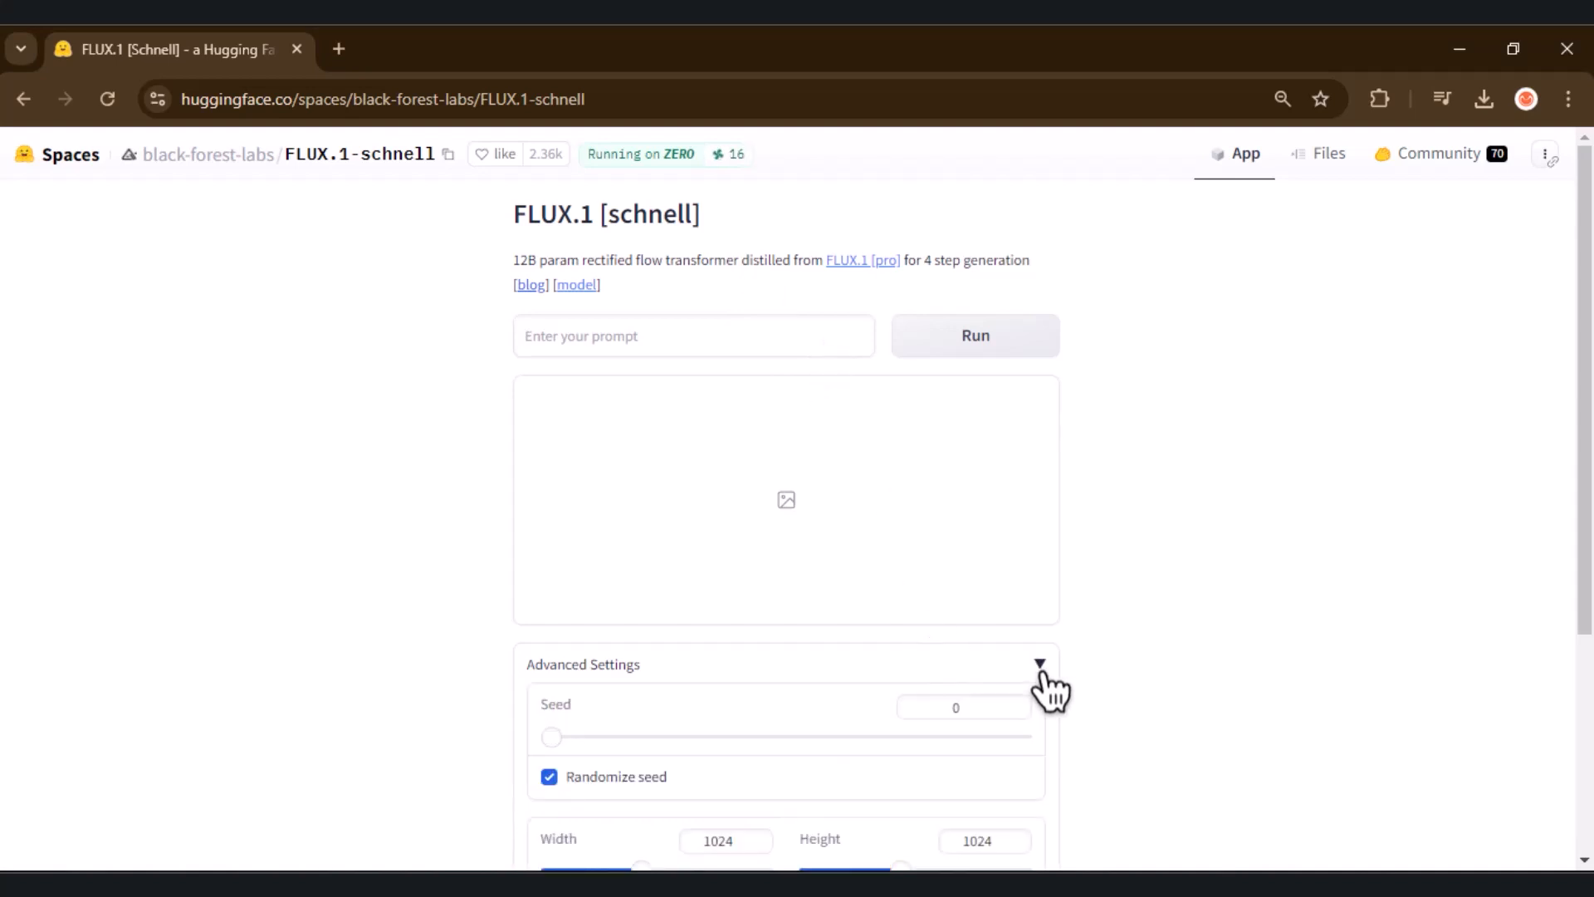
{"action": "scroll", "coordinate": [1209, 669], "scroll_direction": "down", "scroll_amount": 3}
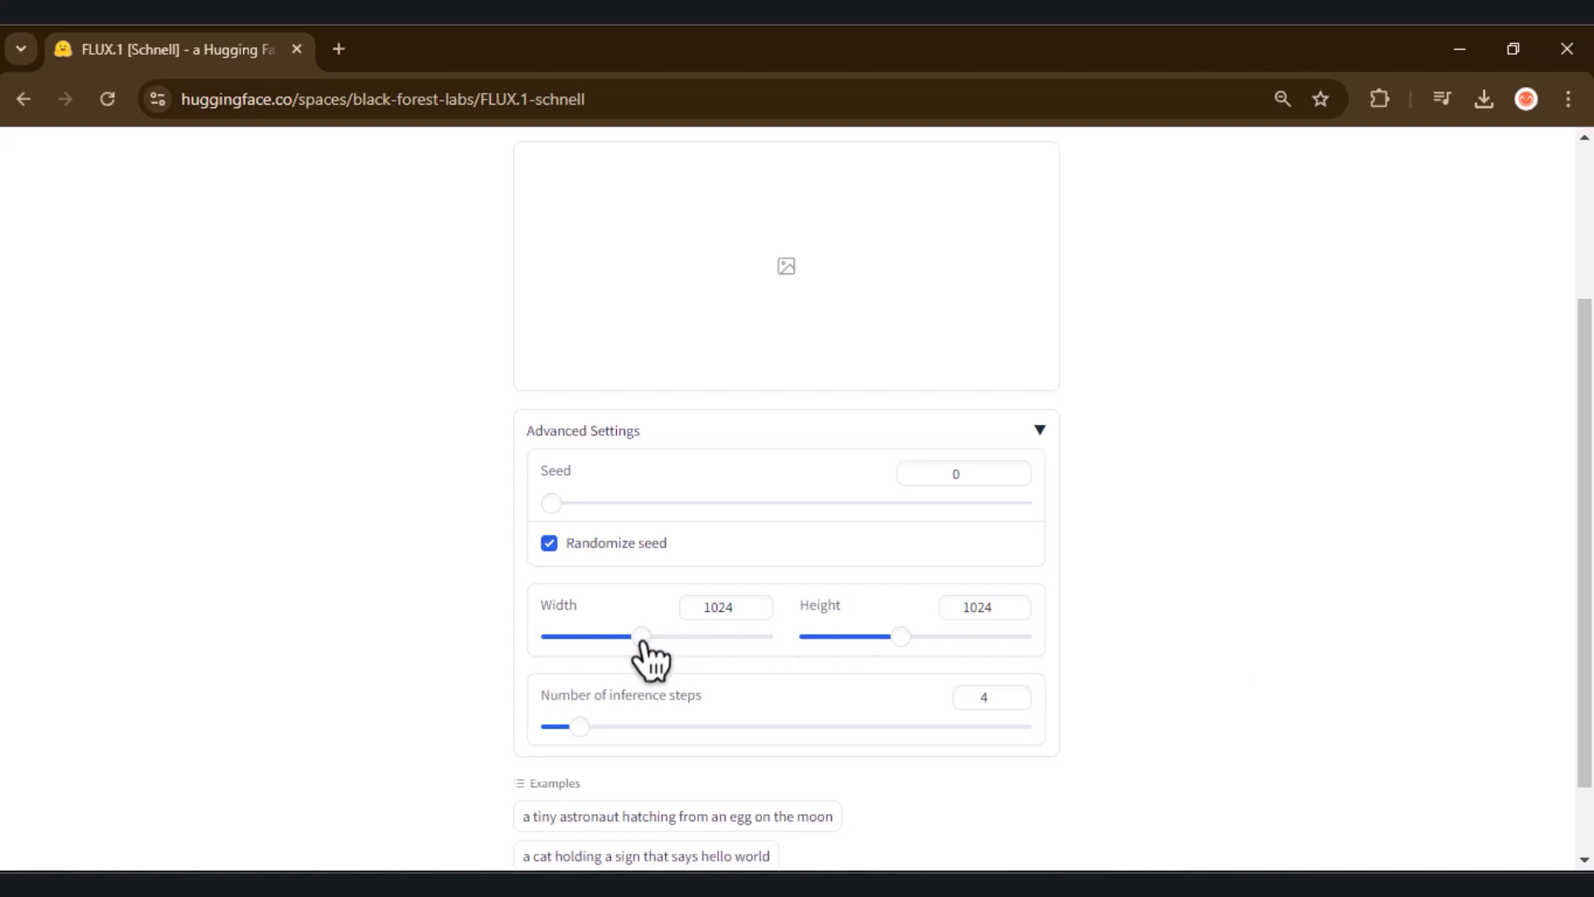
{"action": "double_click", "coordinate": [985, 697]}
{"action": "left_click", "coordinate": [1154, 650]}
{"action": "scroll", "coordinate": [1160, 650], "scroll_direction": "up", "scroll_amount": 3}
Enter the prompt A beautiful woman holding a sign with the text "3 Ways to Access Flux with LEBIGDATA" and generate the image.
{"action": "left_click", "coordinate": [703, 352]}
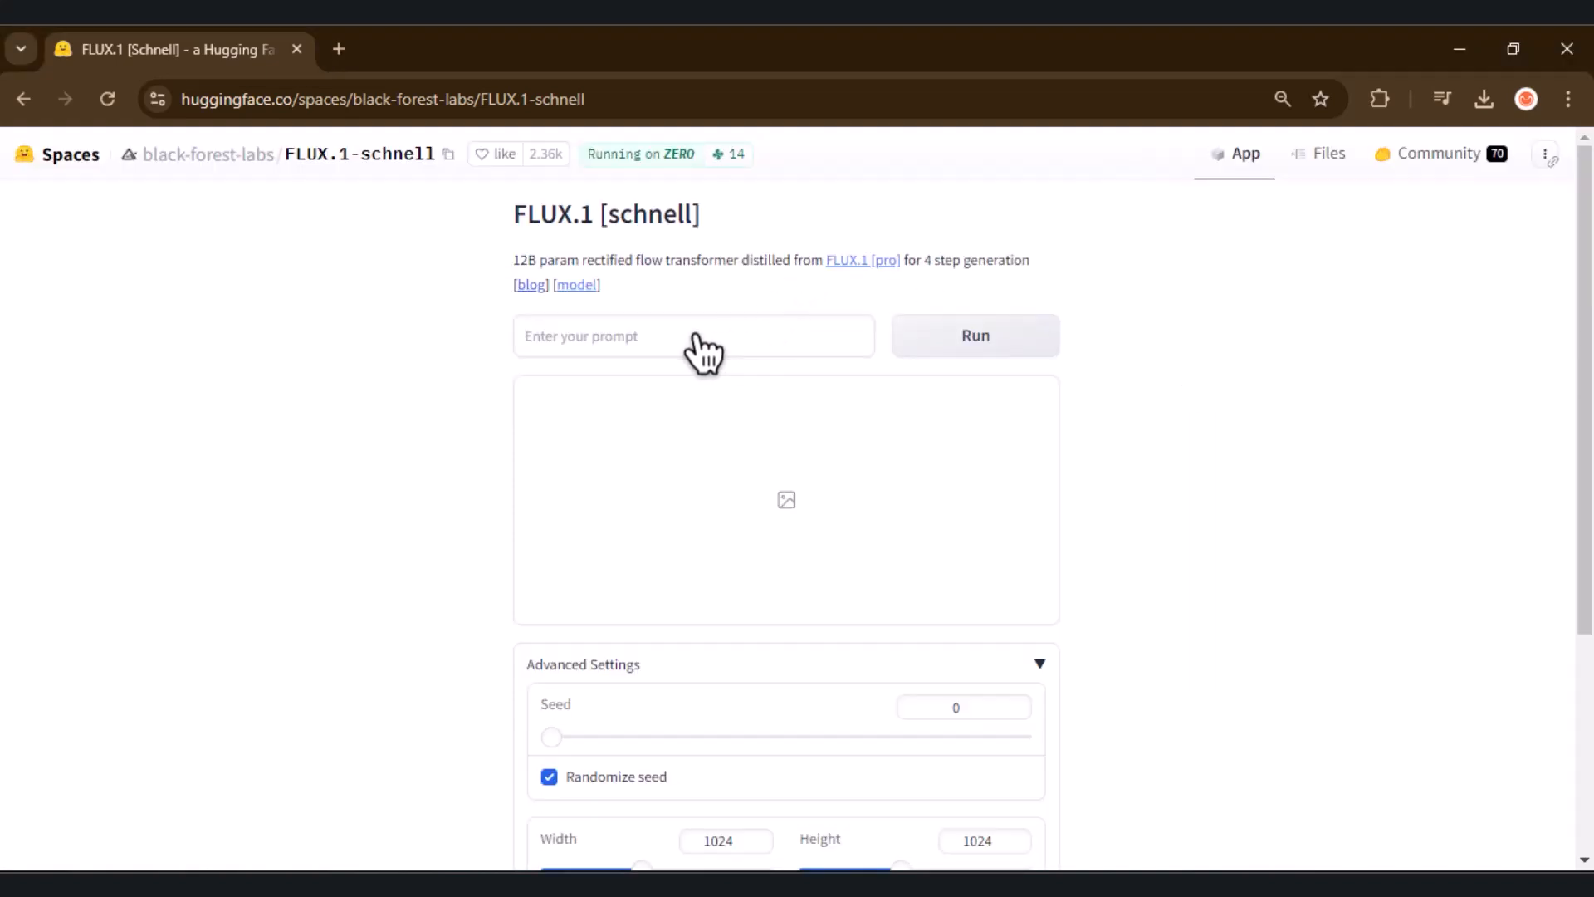
{"action": "key", "text": "ctrl+v"}
{"action": "left_click_drag", "start_coordinate": [551, 346], "coordinate": [503, 344]}
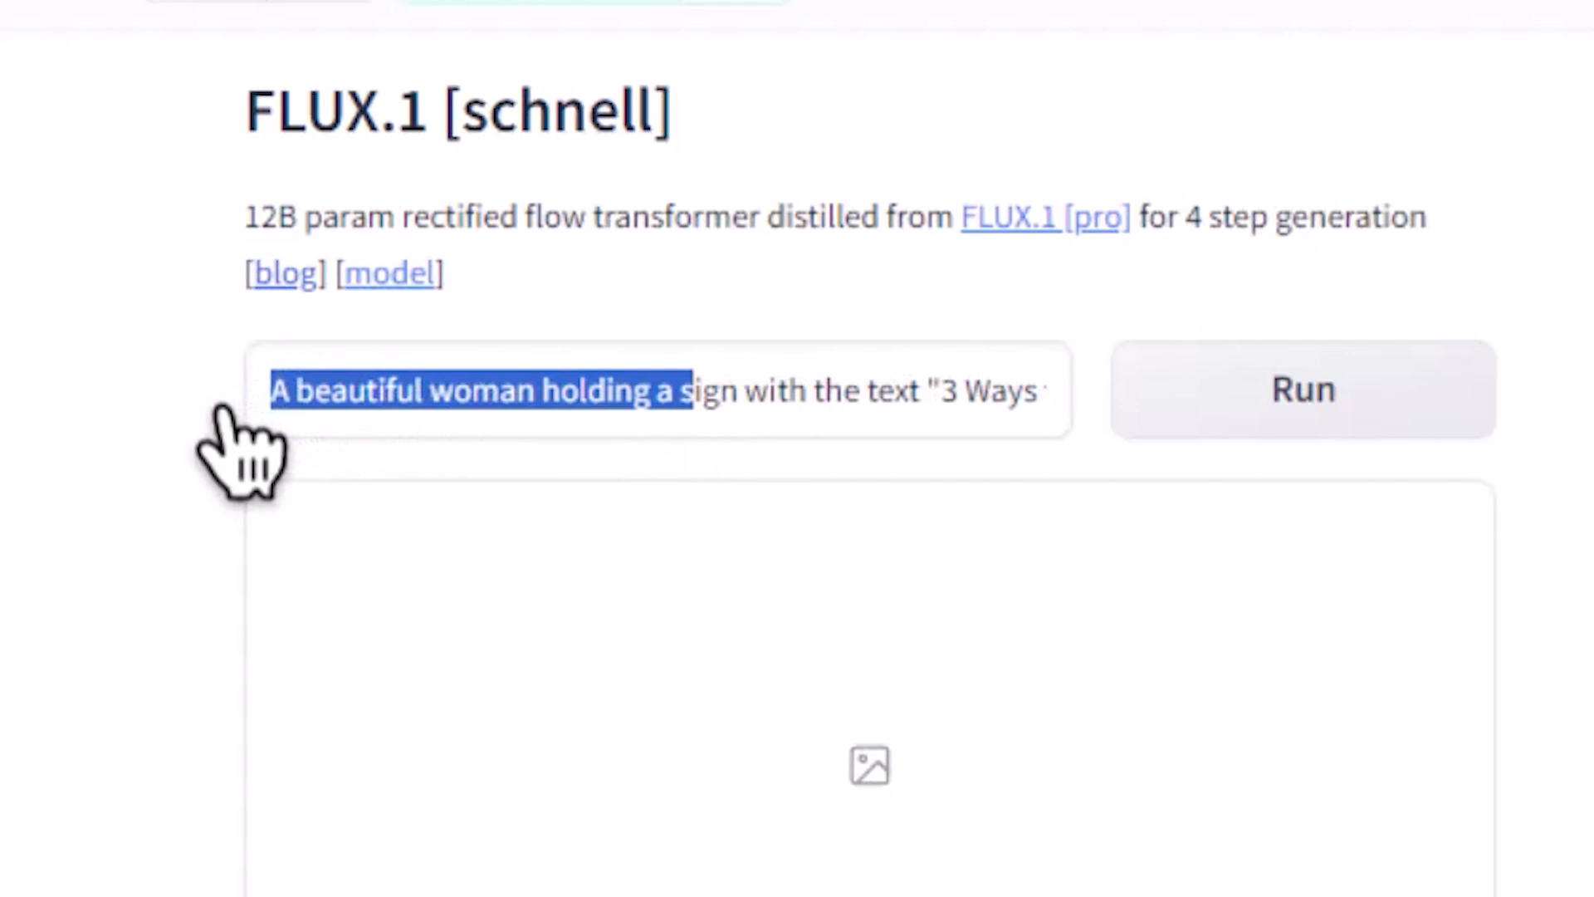
{"action": "left_click", "coordinate": [471, 394]}
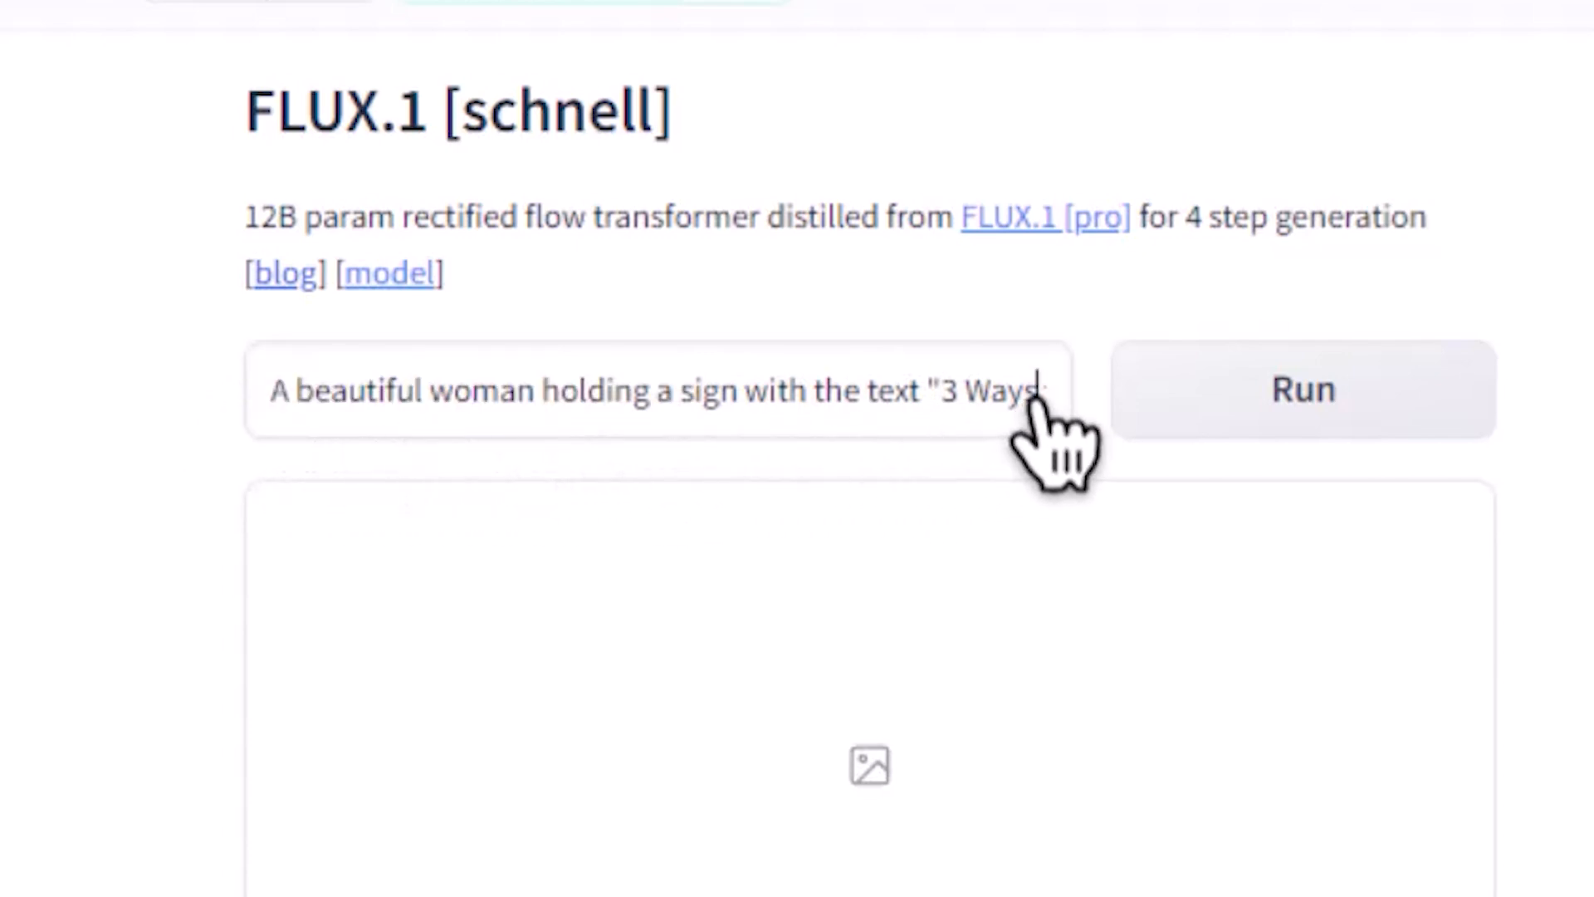
{"action": "type", "text": "to Access Flux with LEBIGDATA\""}
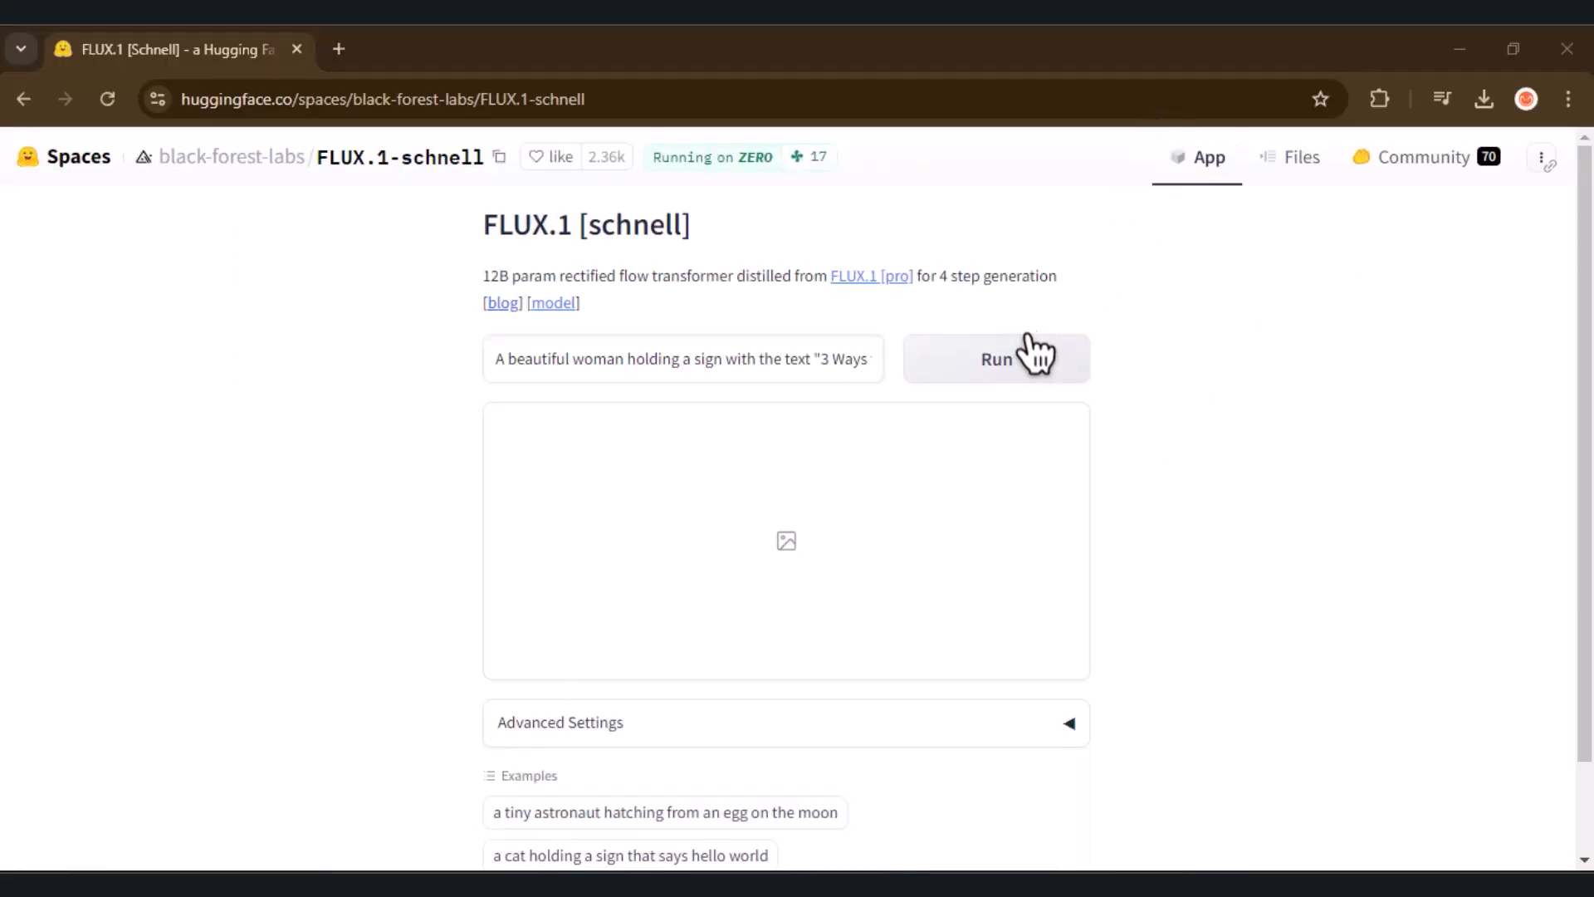
{"action": "left_click", "coordinate": [1007, 364]}
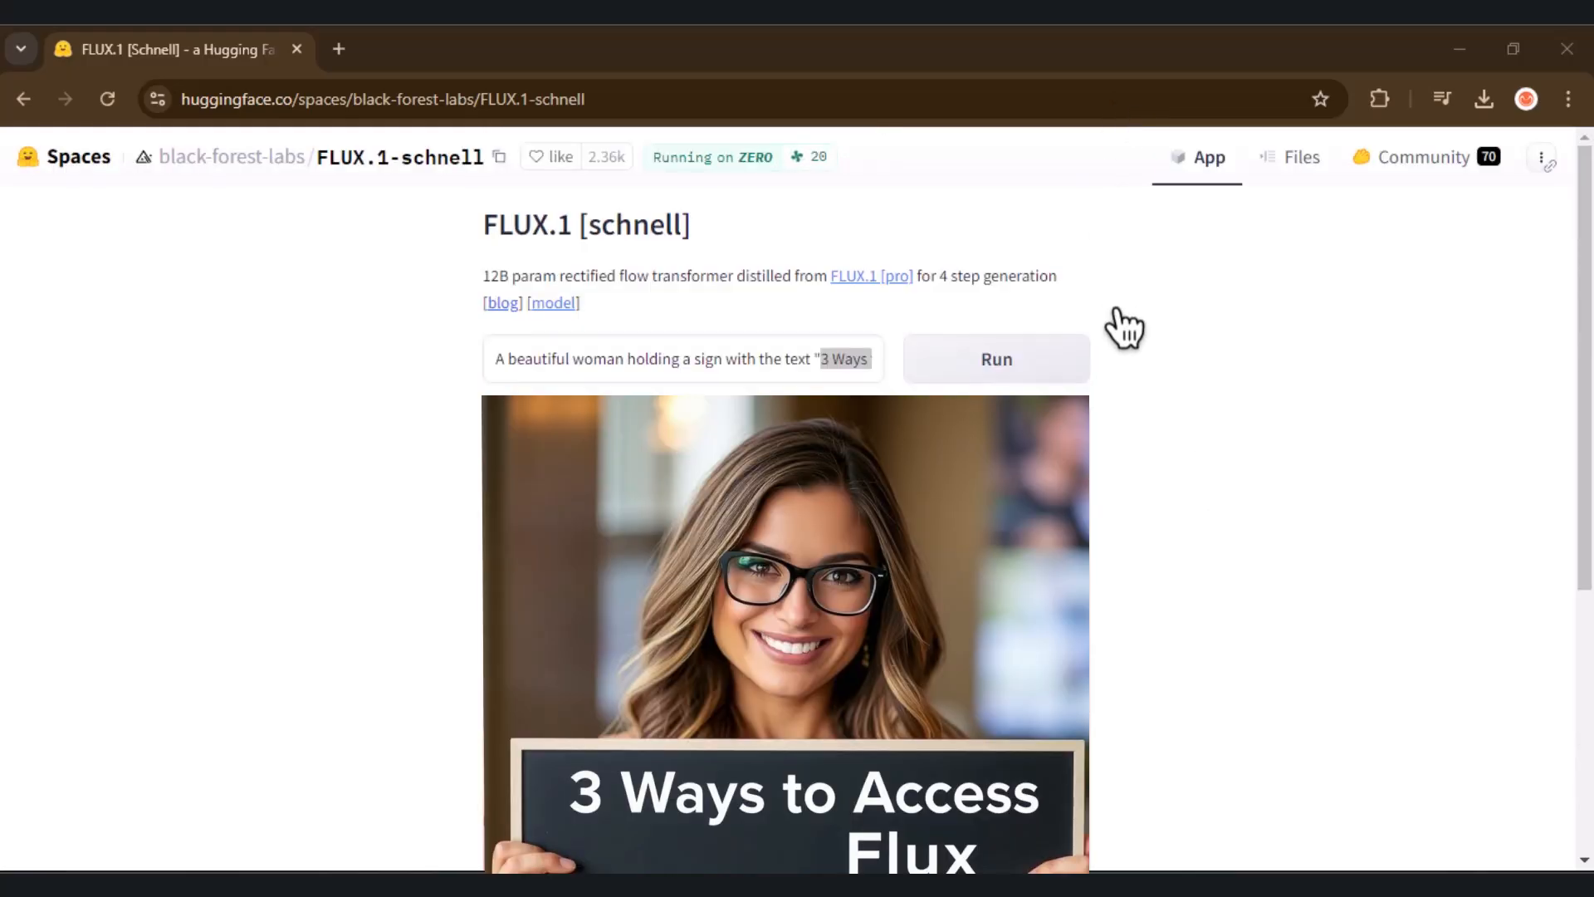
Replace the quoted sign text in the prompt with the French wording beginning "3 façons", generate the image and inspect it.
{"action": "left_click", "coordinate": [843, 365]}
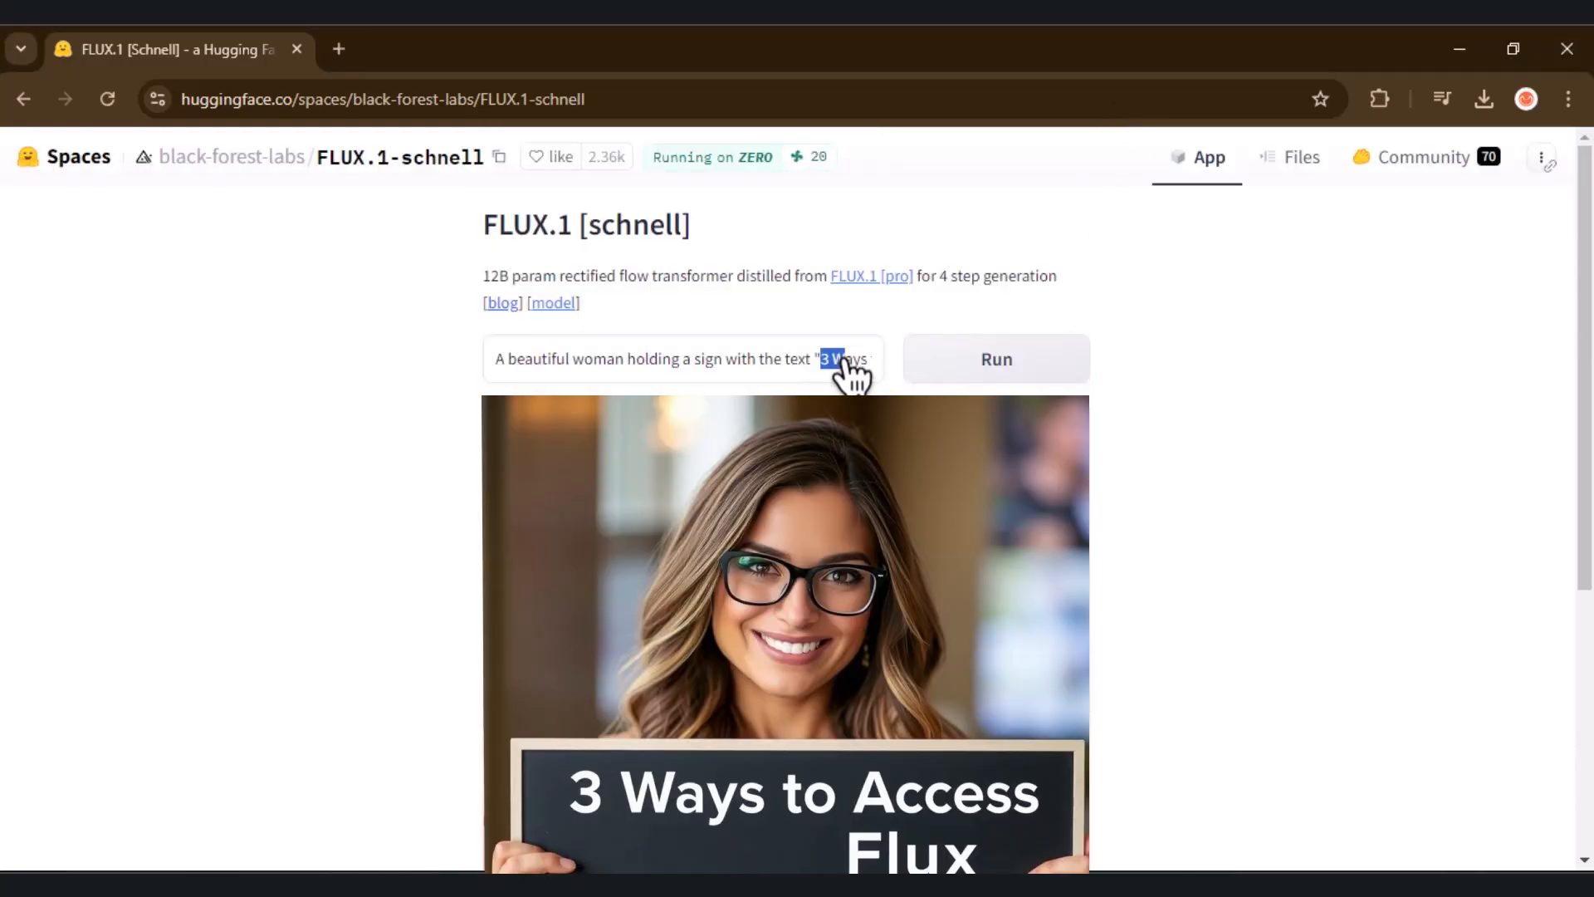
{"action": "left_click_drag", "start_coordinate": [848, 372], "coordinate": [903, 382]}
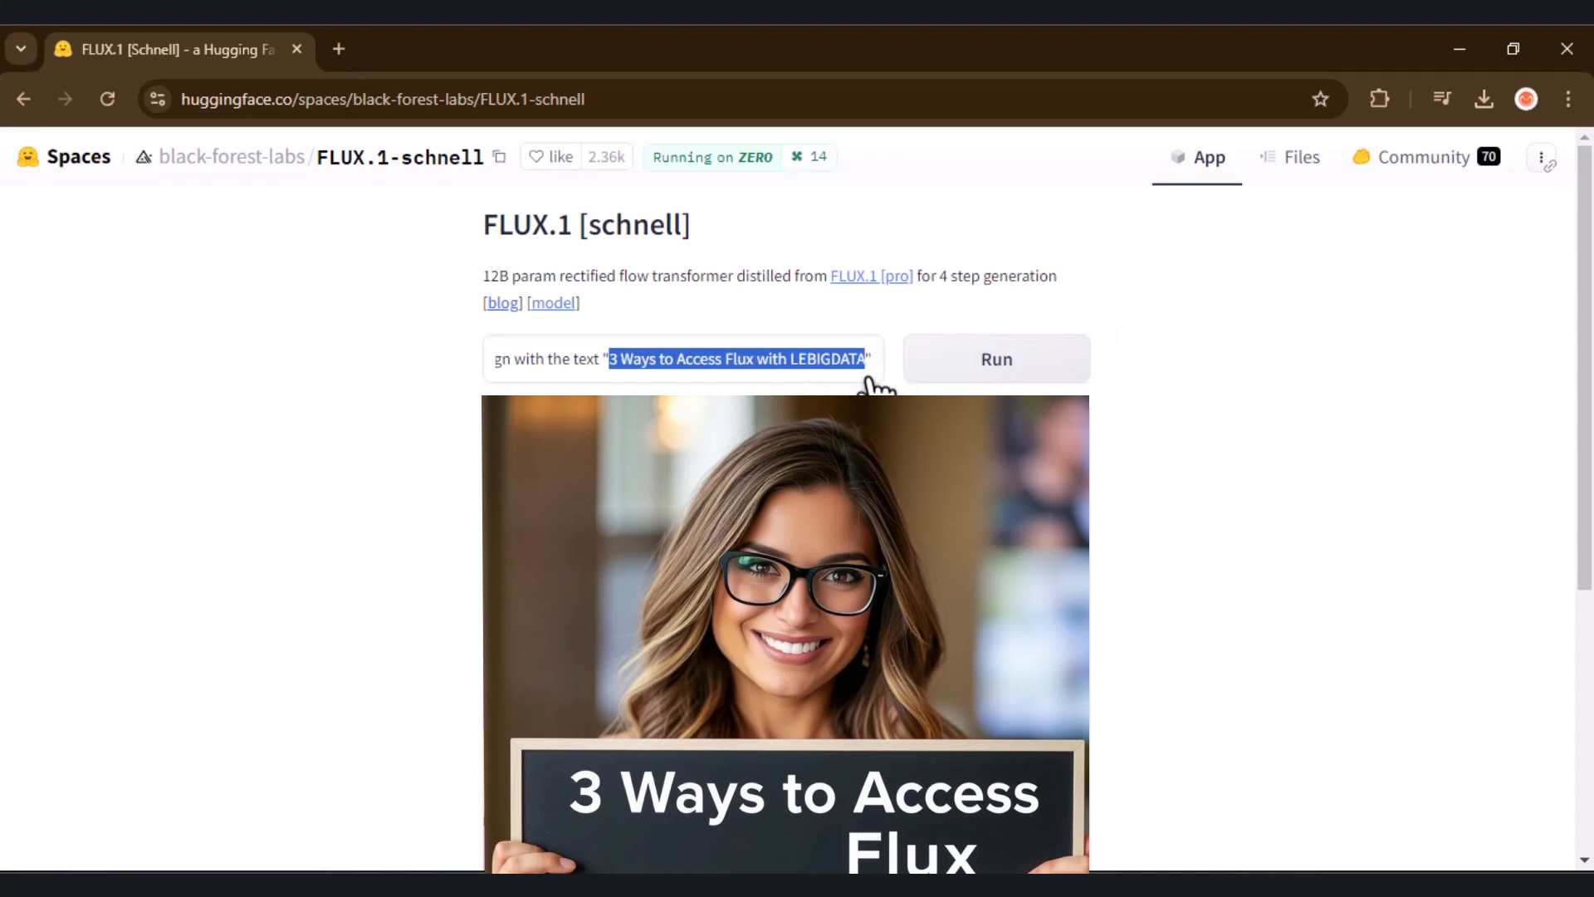
{"action": "key", "text": "ctrl+v"}
{"action": "left_click", "coordinate": [1013, 365]}
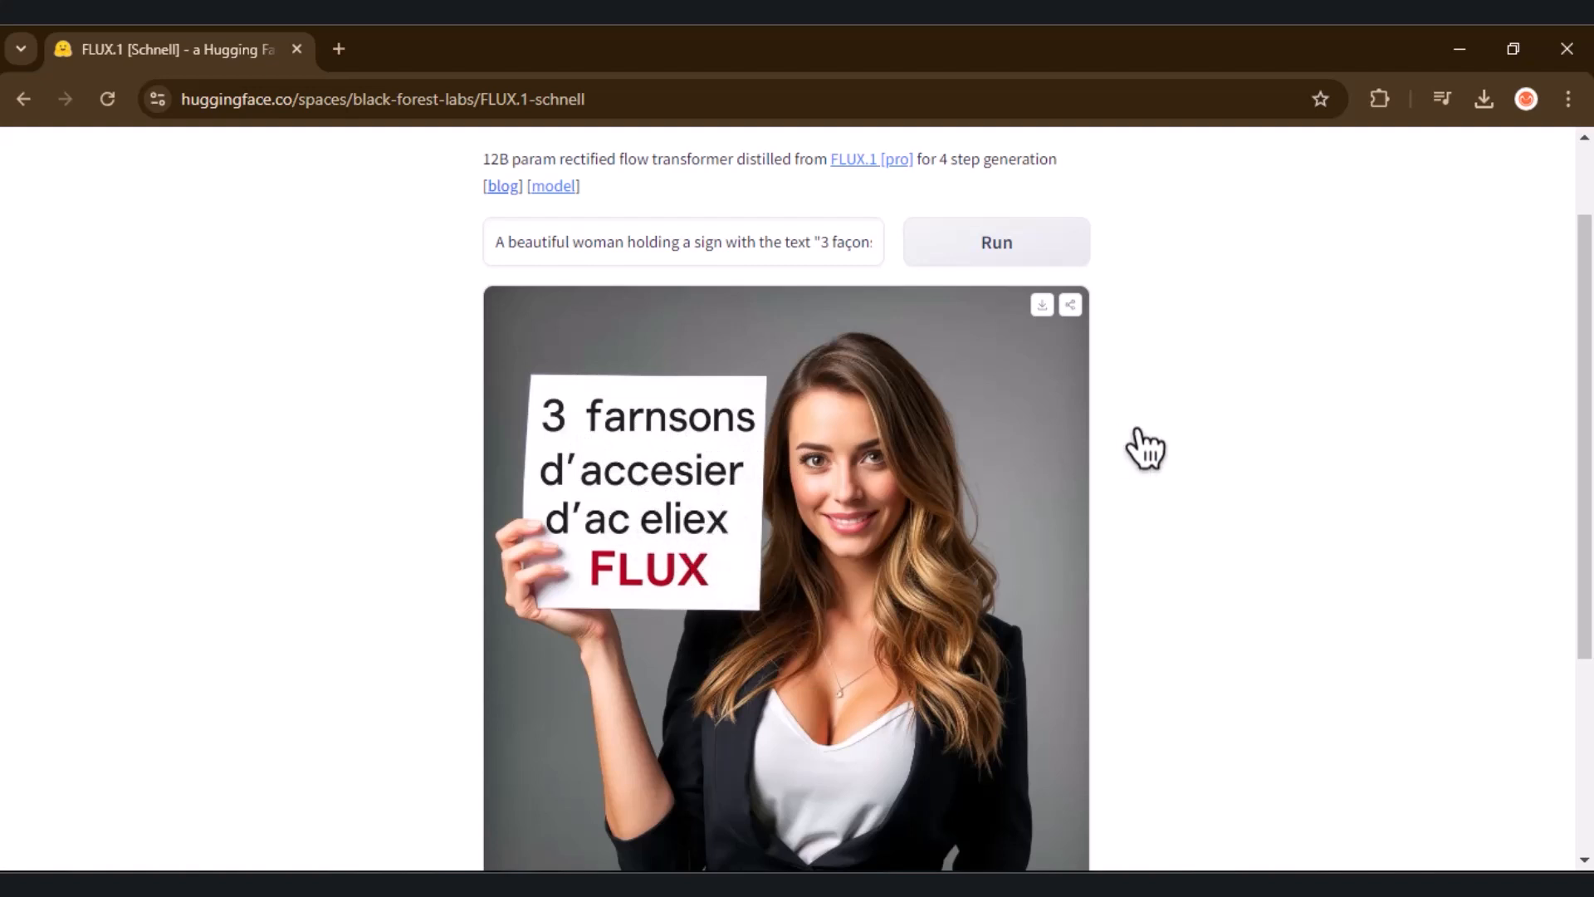
{"action": "scroll", "coordinate": [1178, 448], "scroll_direction": "down", "scroll_amount": 3}
{"action": "scroll", "coordinate": [1179, 448], "scroll_direction": "up", "scroll_amount": 1}
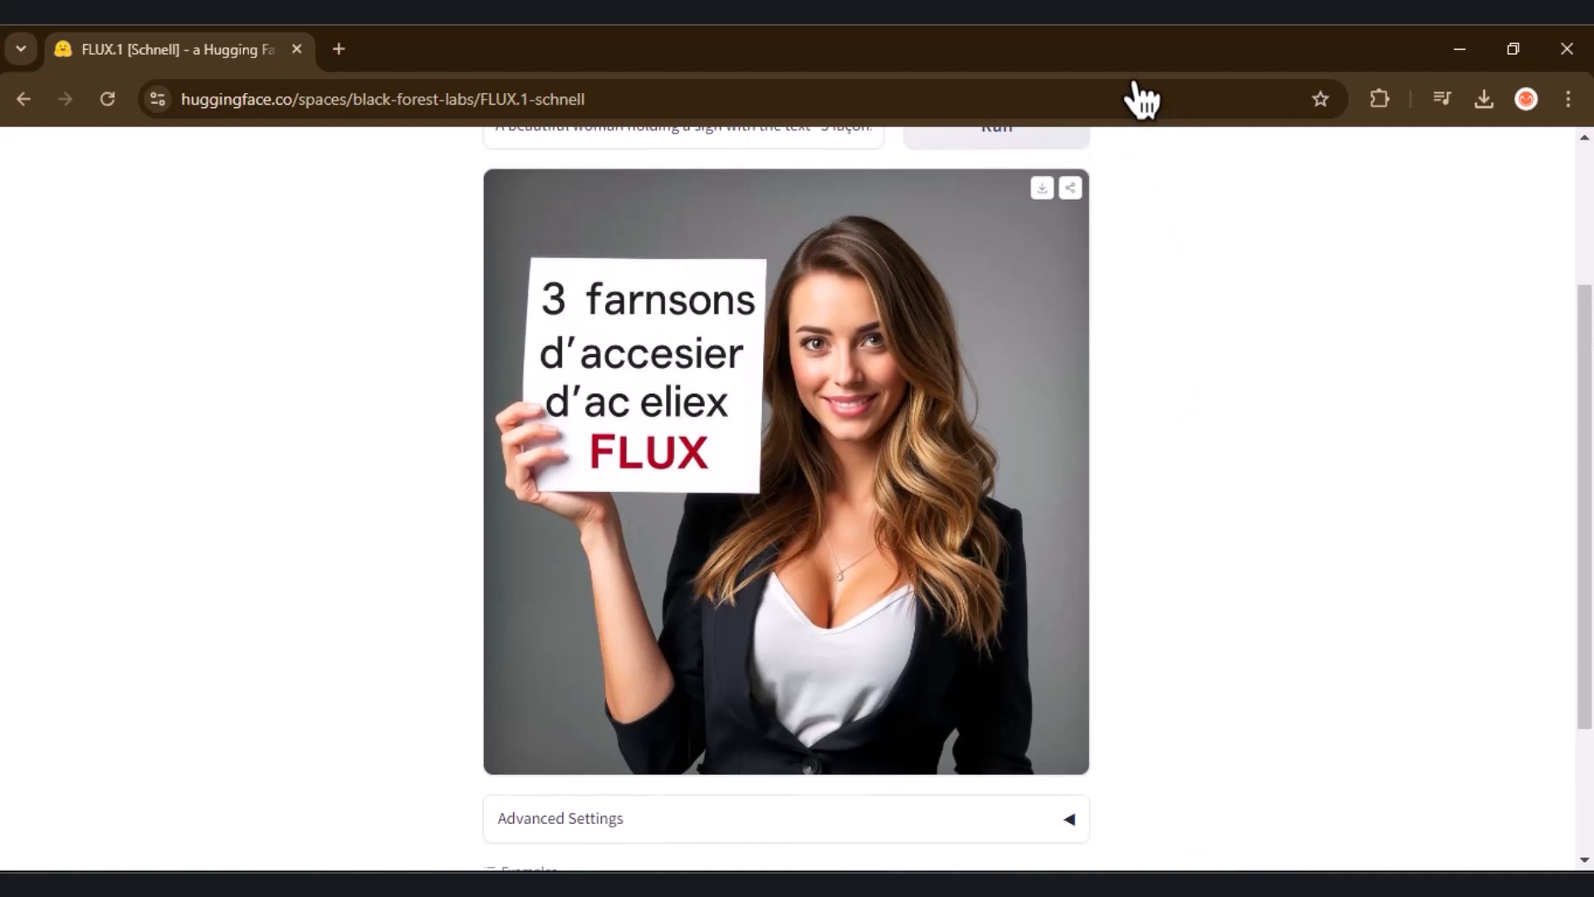
Return to the Google start page, search for "Seaart AI" and open the SeaArt.ai website.
{"action": "key", "text": "alt+Left"}
{"action": "left_click", "coordinate": [442, 541]}
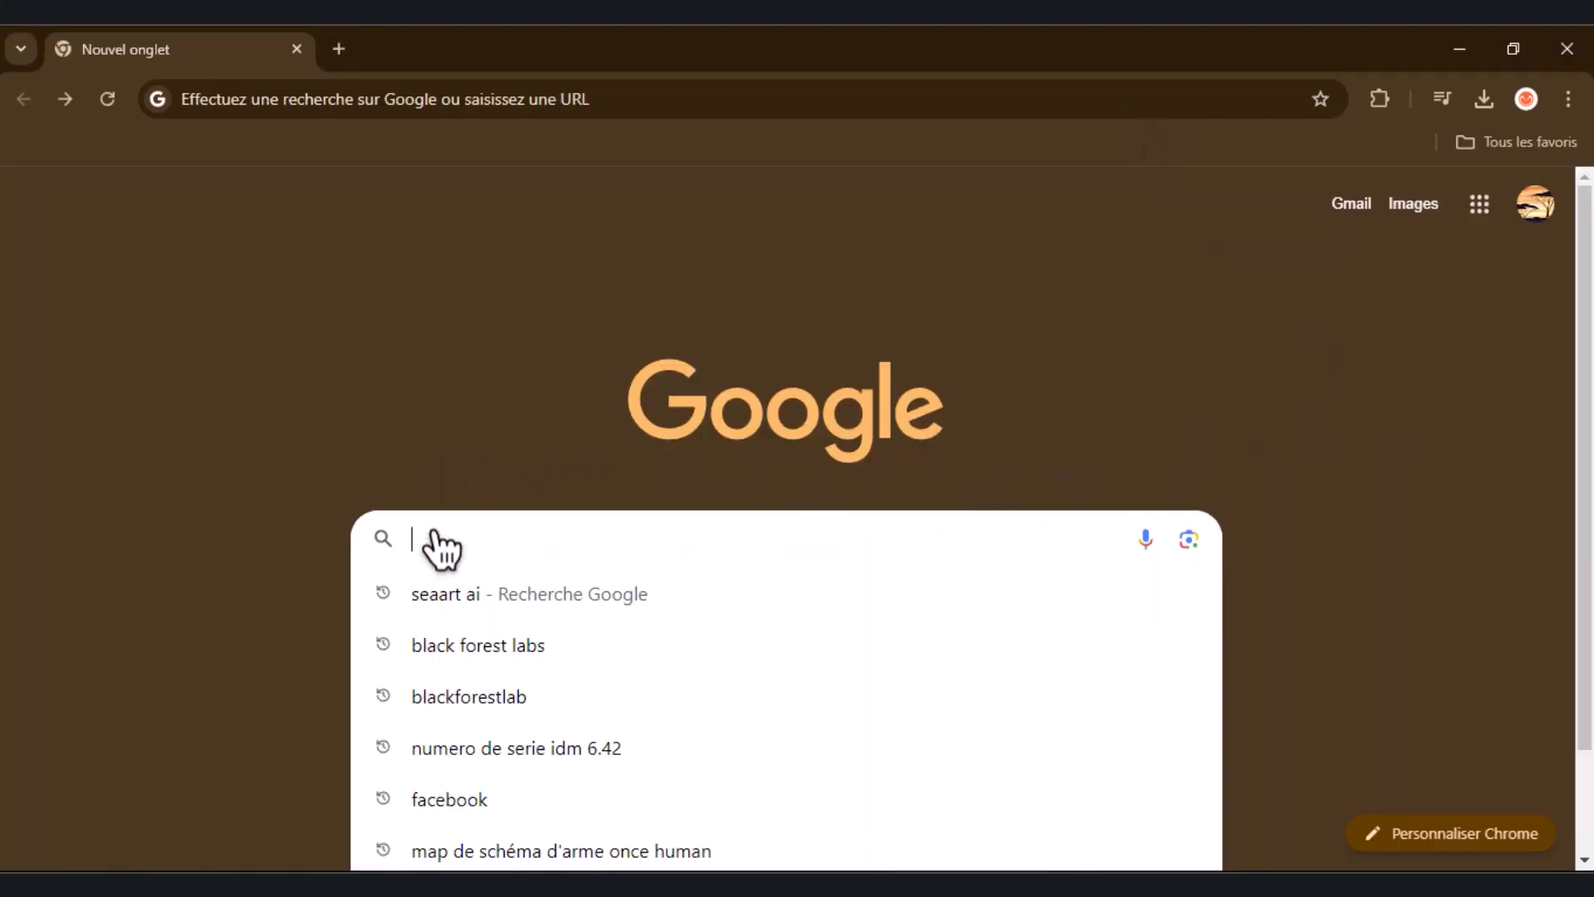
{"action": "type", "text": "Seaart AI"}
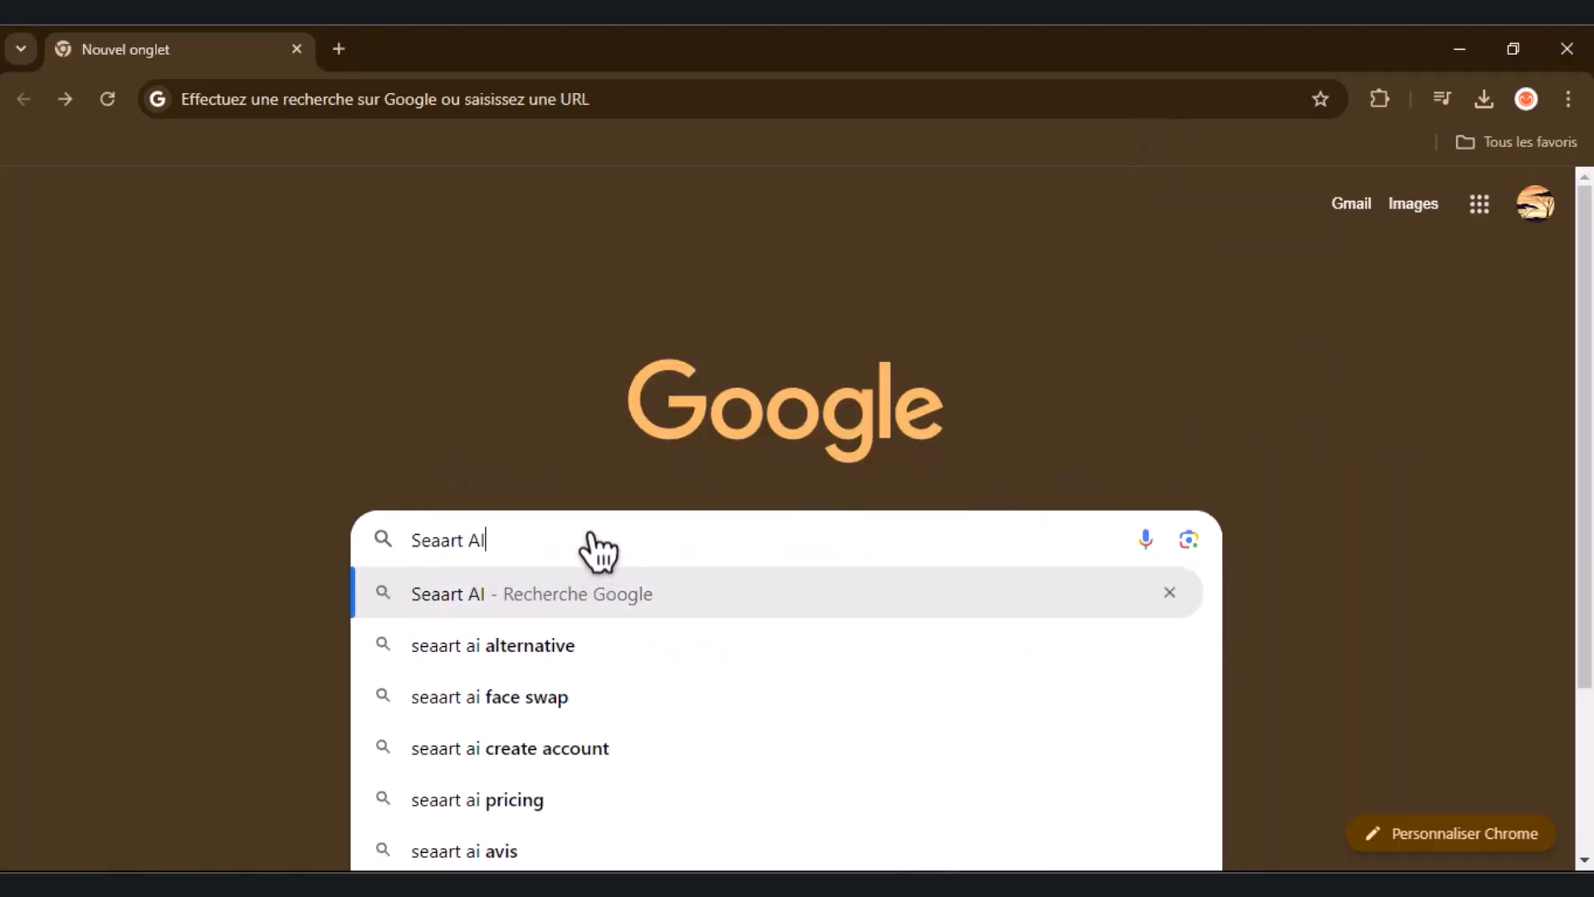
{"action": "key", "text": "Return"}
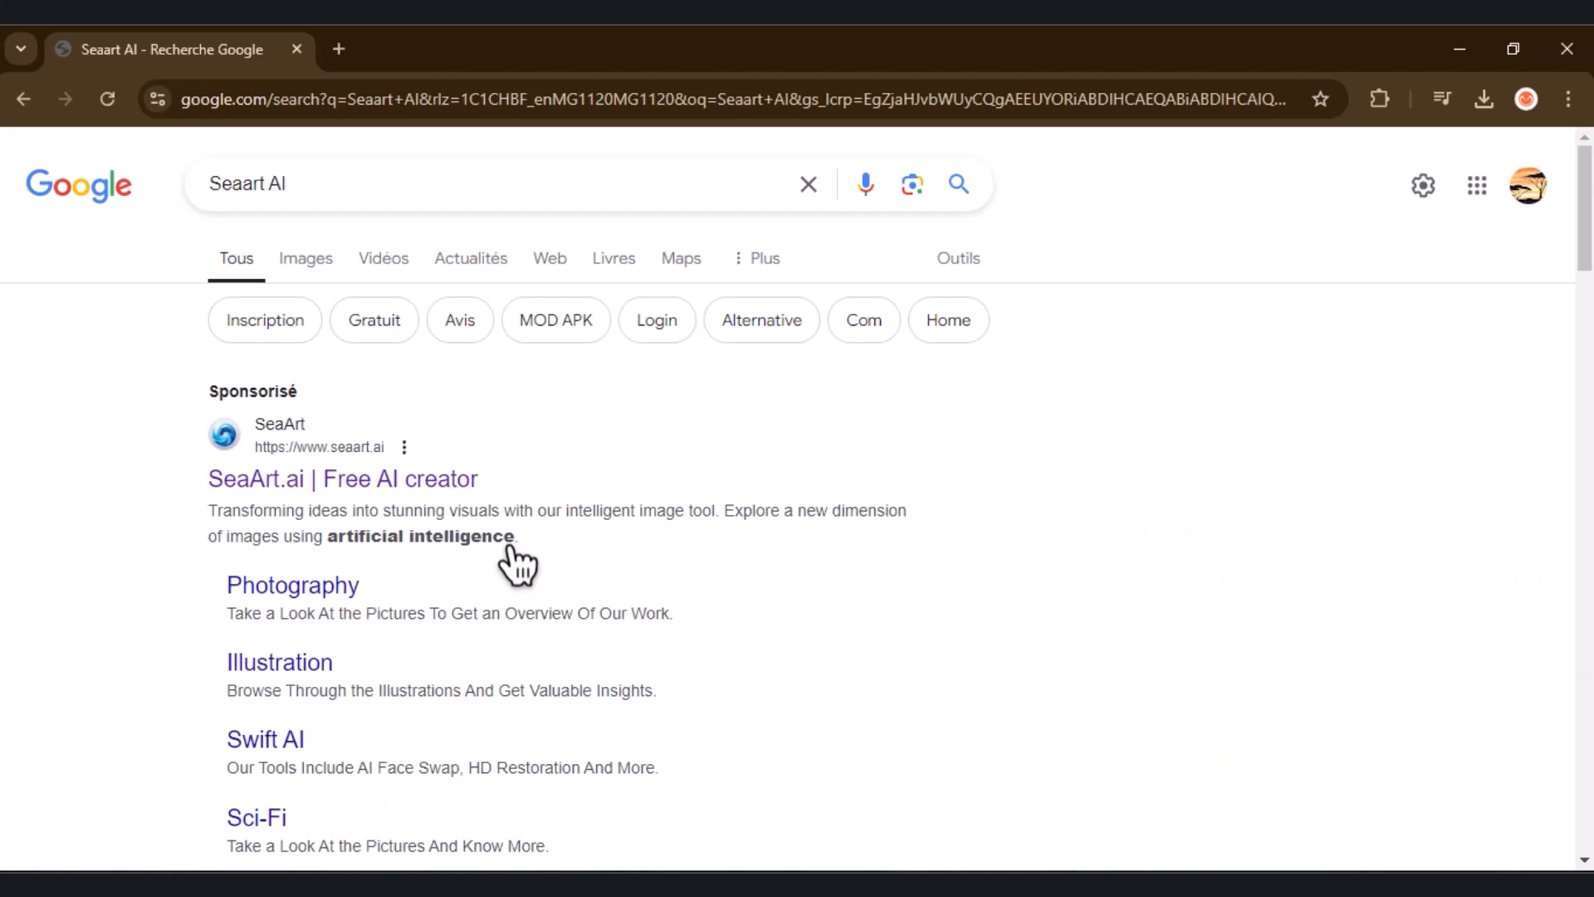
{"action": "left_click", "coordinate": [282, 485]}
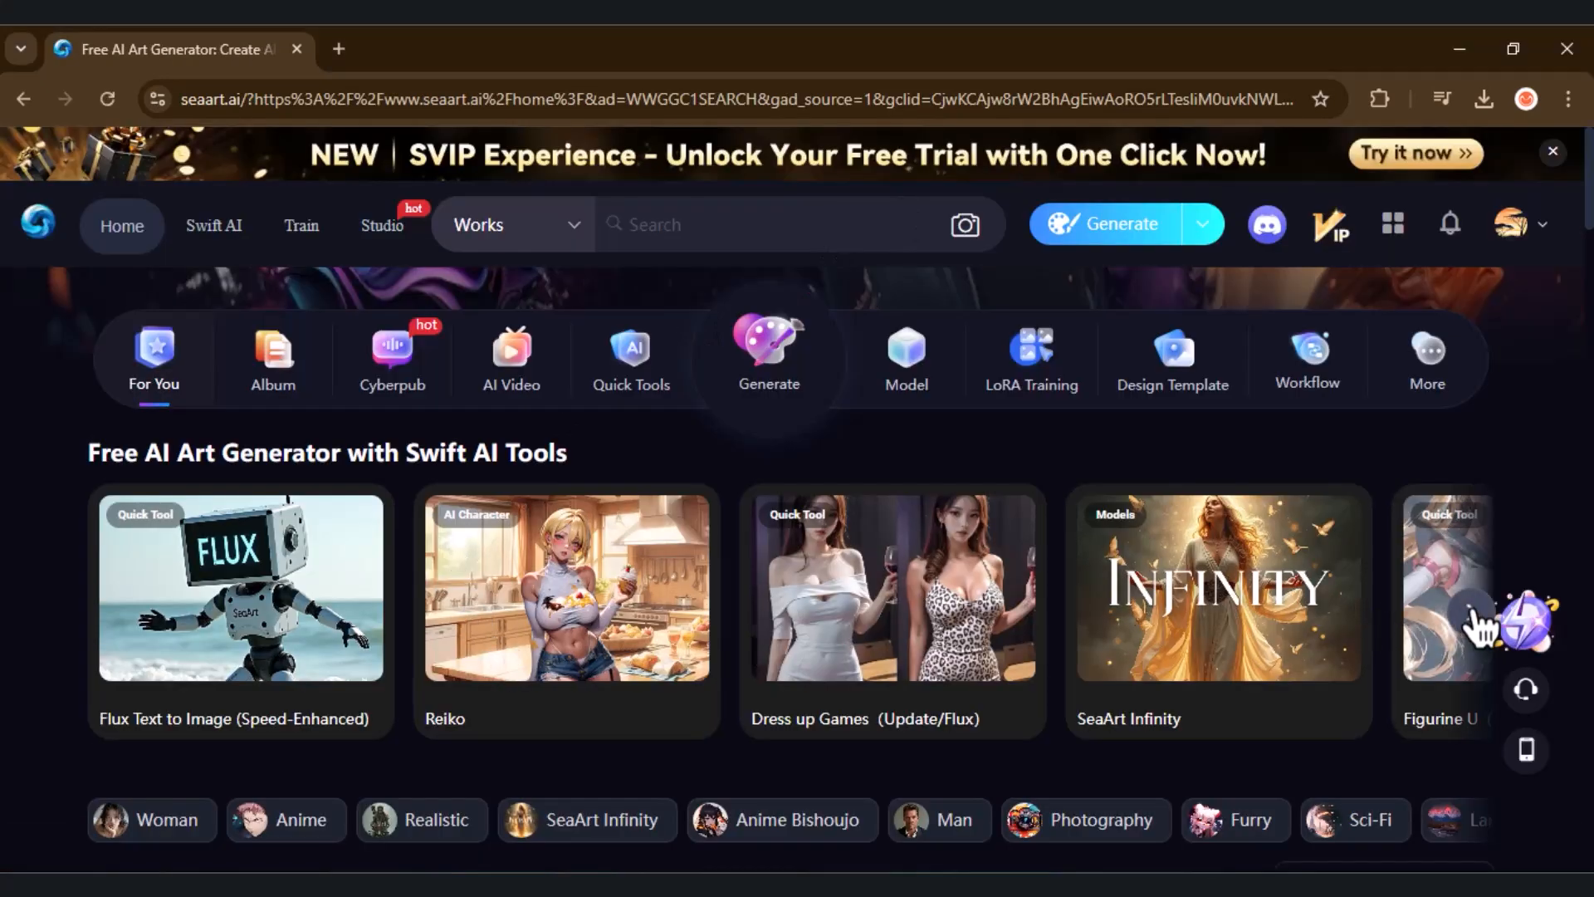
Browse the featured Swift AI tools and open the Flux Text to Image (Speed-Enhanced) tool.
{"action": "left_click", "coordinate": [1467, 613]}
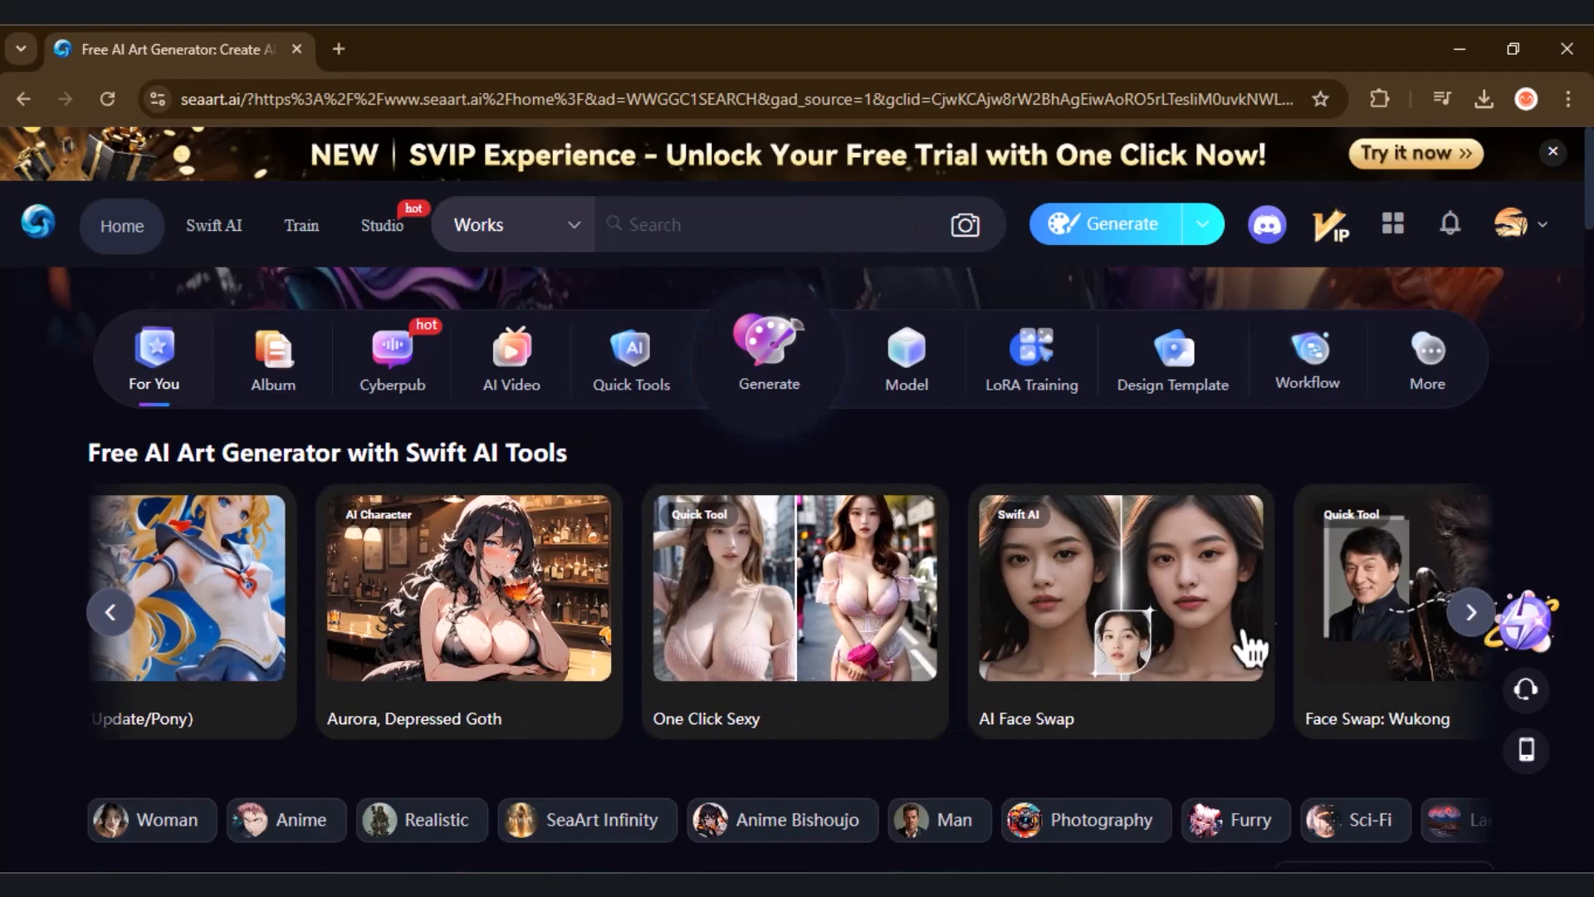
{"action": "left_click", "coordinate": [117, 613]}
{"action": "left_click", "coordinate": [117, 613]}
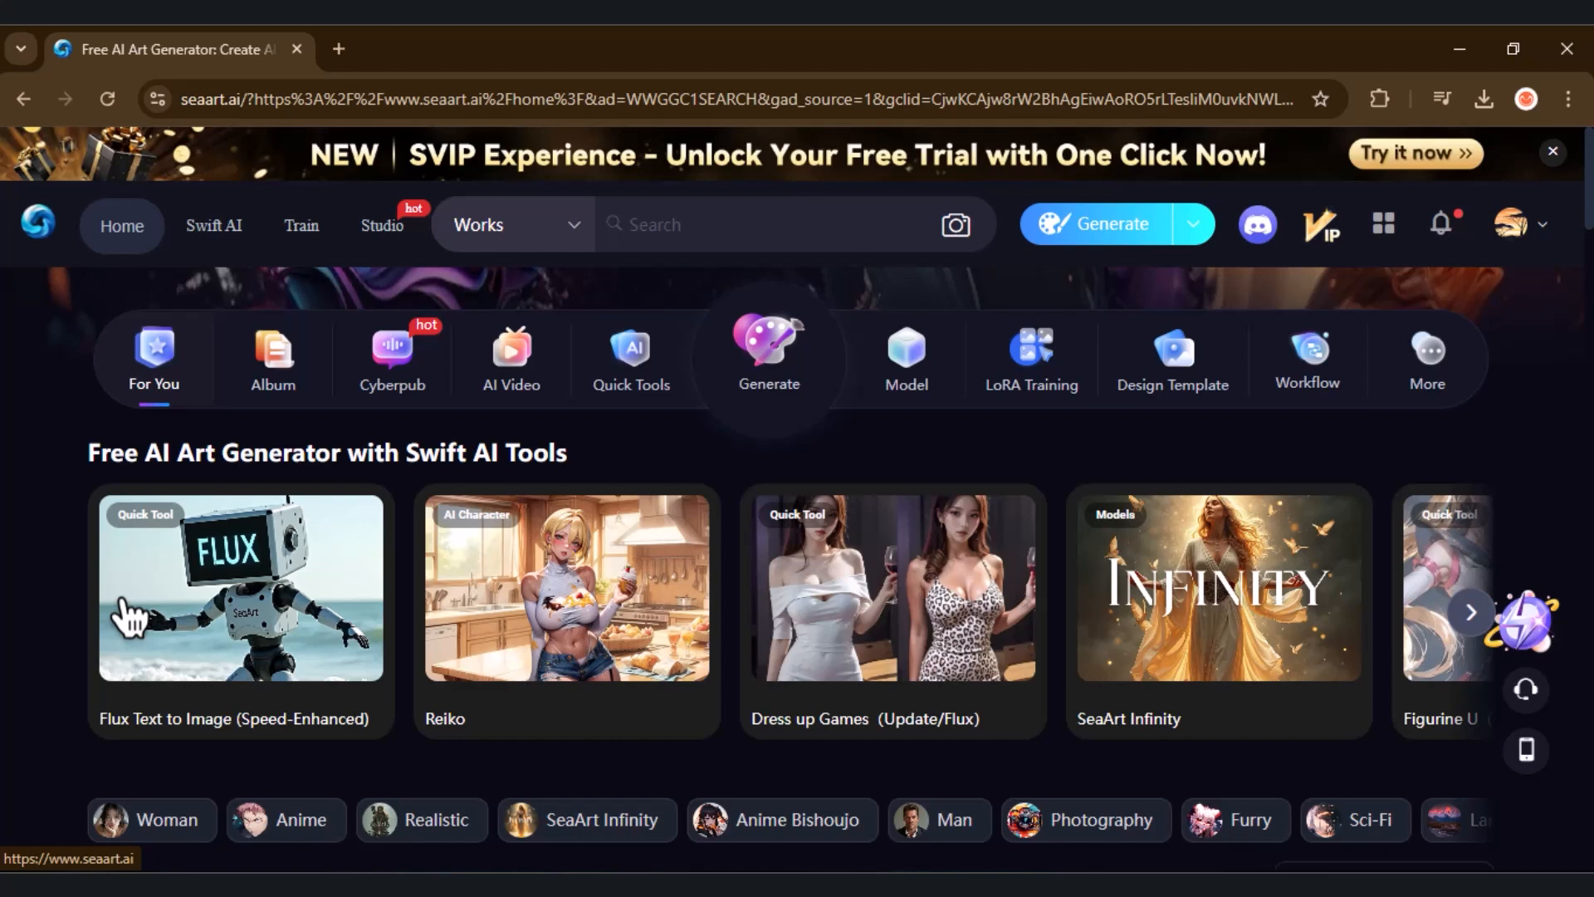
{"action": "left_click", "coordinate": [260, 591]}
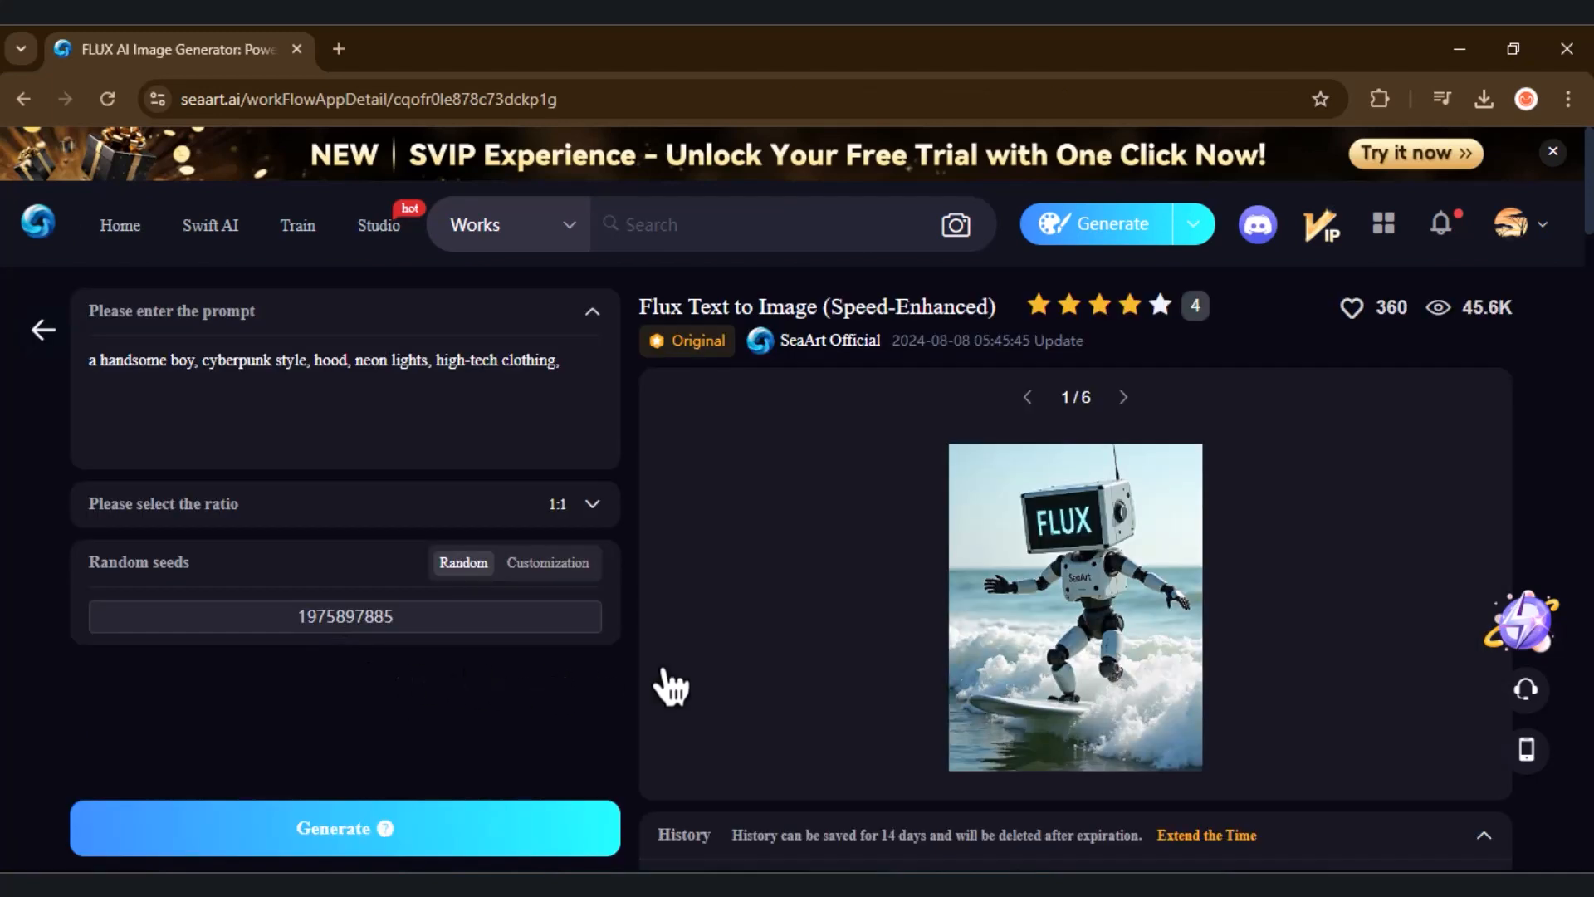
Replace the sample prompt with "Beautiful woman with long curly hair wearing a jacket and glasses on a street".
{"action": "left_click_drag", "start_coordinate": [563, 361], "coordinate": [10, 392]}
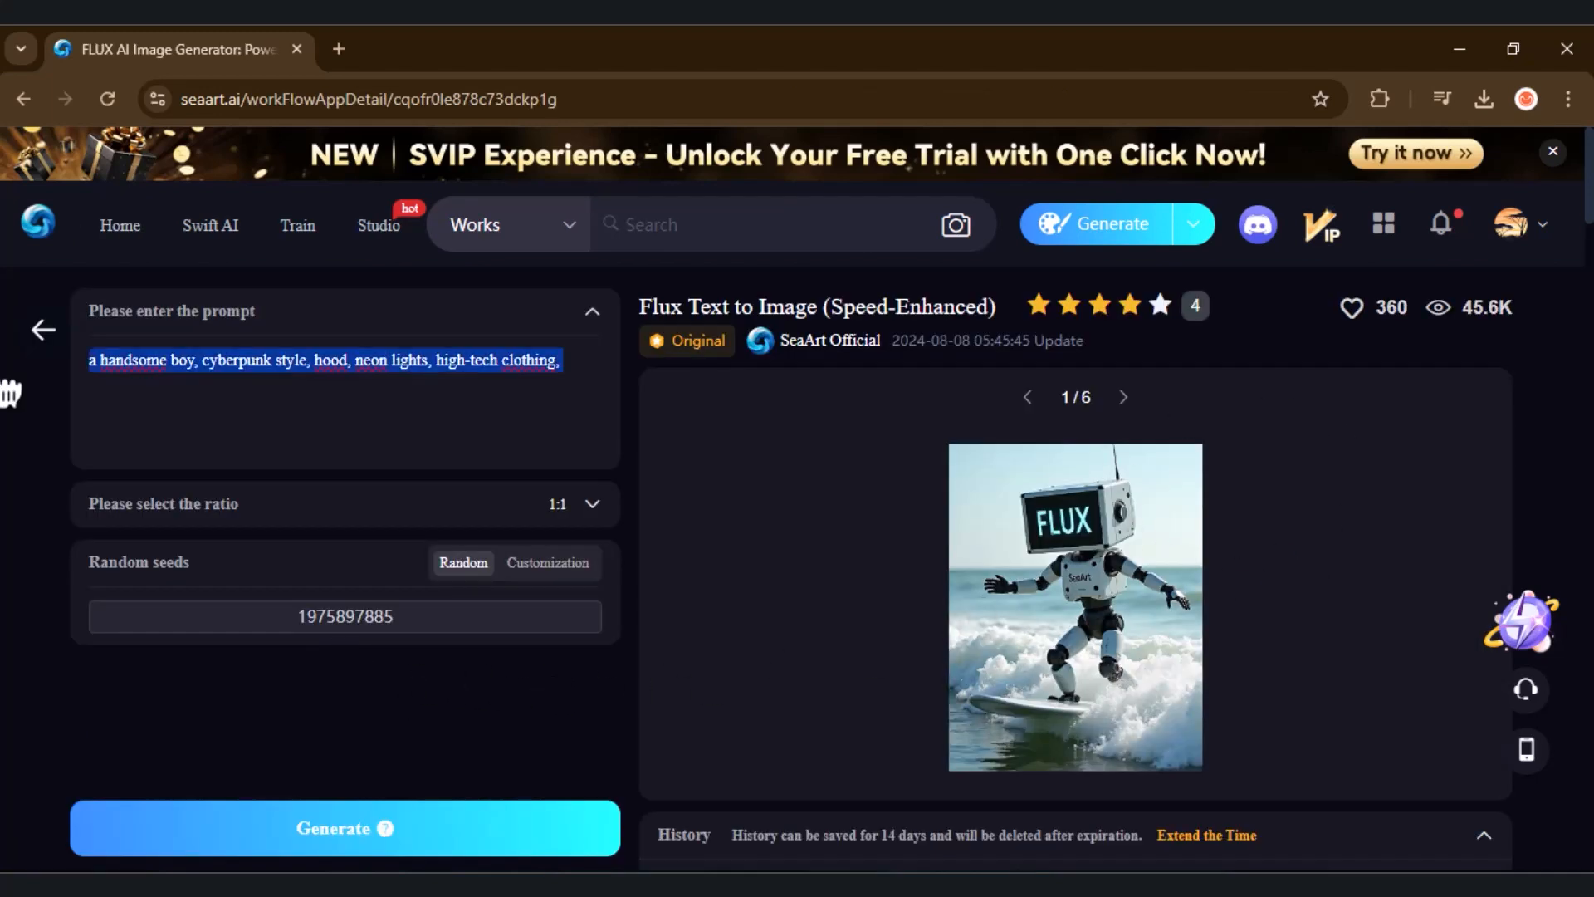
{"action": "key", "text": "BackSpace"}
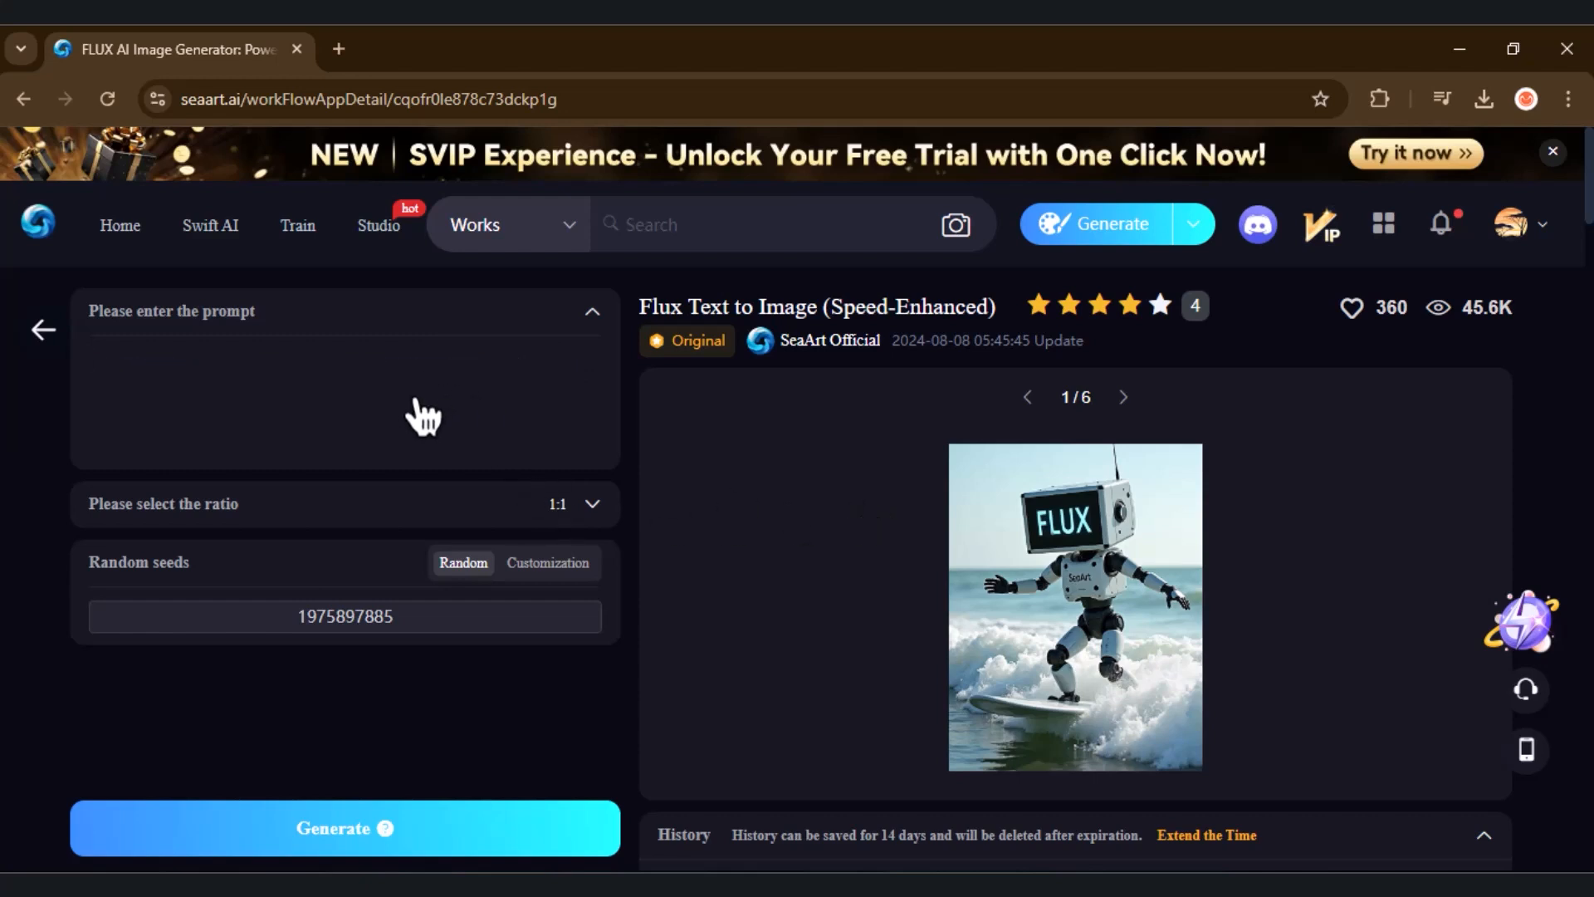
{"action": "type", "text": "Beautiful woman with long curly hair wearing a jacket and glasses on a street"}
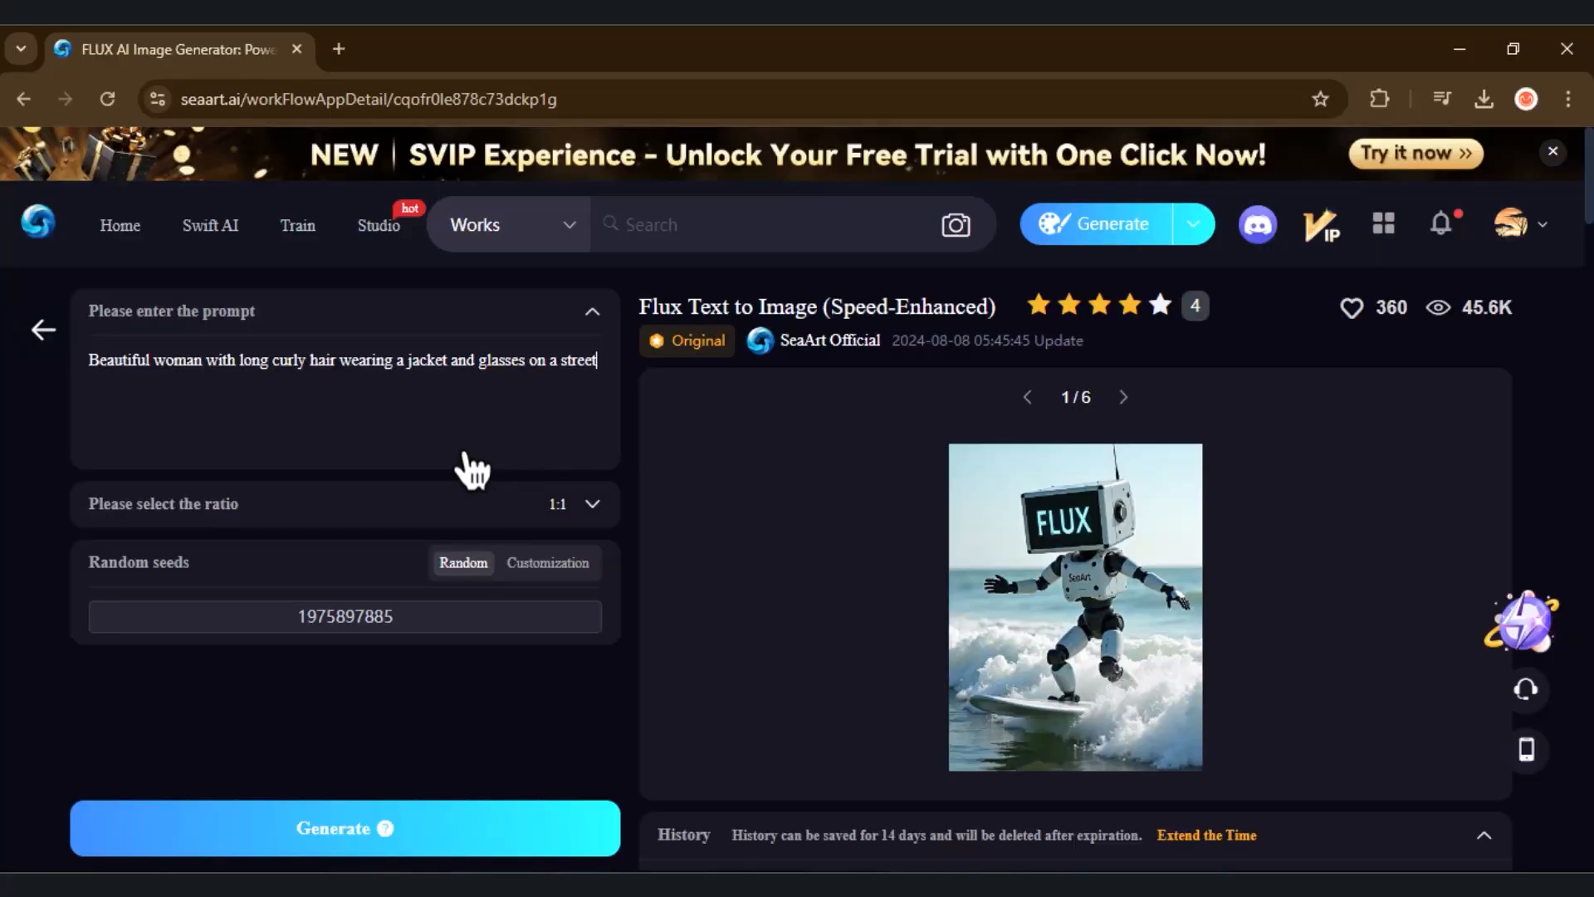
Set the image ratio to 16:9 after reviewing the available ratios.
{"action": "scroll", "coordinate": [742, 494], "scroll_direction": "down", "scroll_amount": 1}
{"action": "scroll", "coordinate": [465, 461], "scroll_direction": "up", "scroll_amount": 1}
{"action": "left_click", "coordinate": [558, 505]}
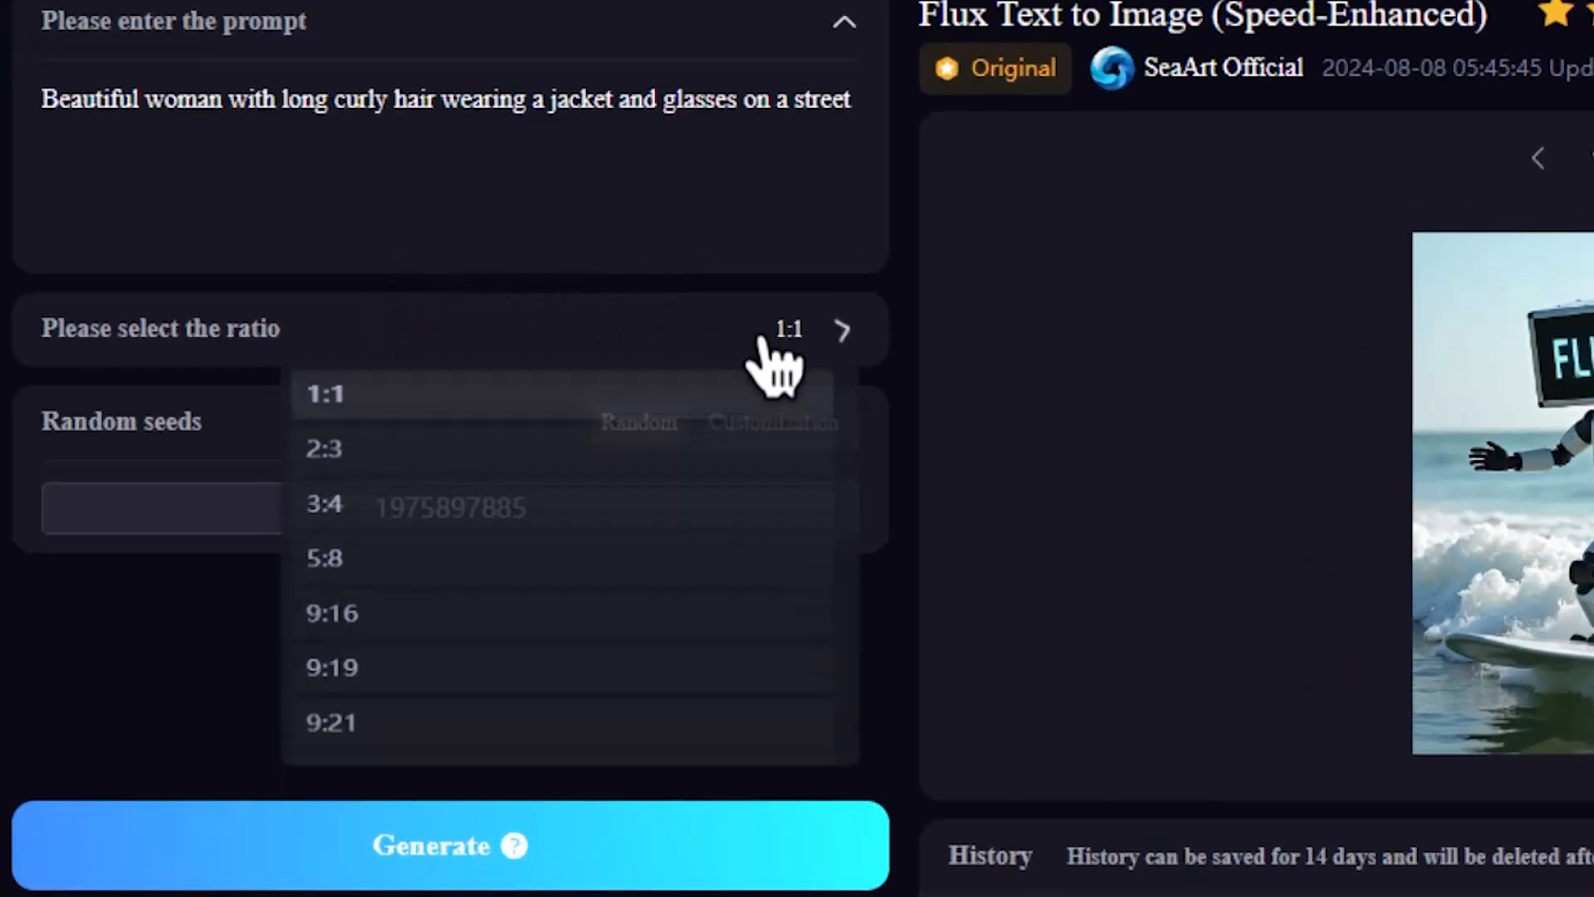
{"action": "scroll", "coordinate": [371, 710], "scroll_direction": "down", "scroll_amount": 3}
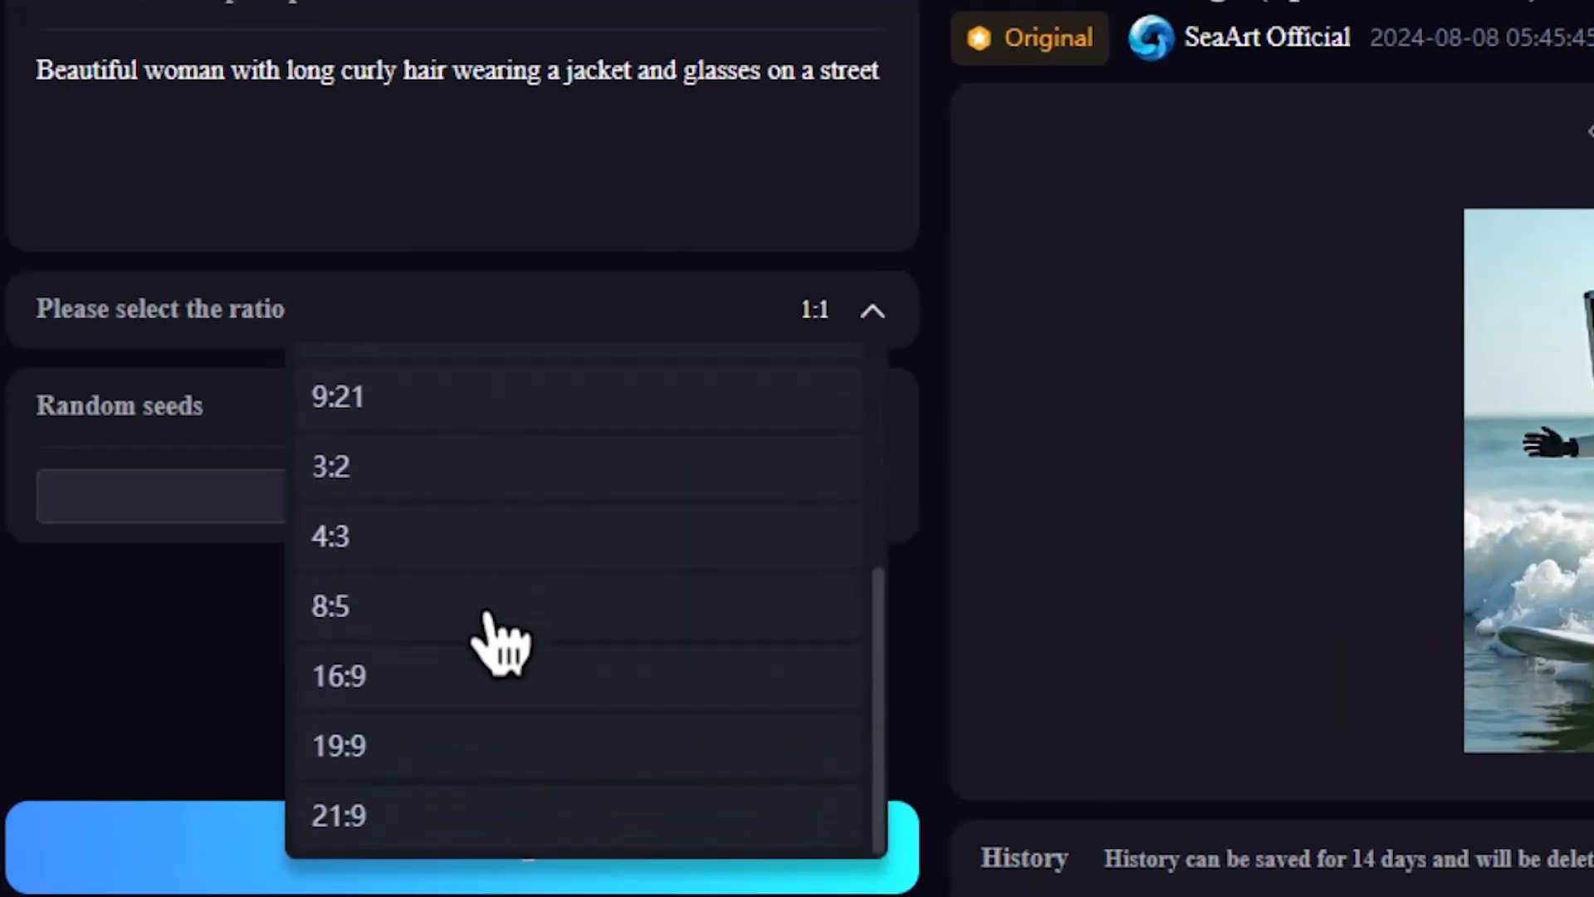
{"action": "left_click", "coordinate": [402, 671]}
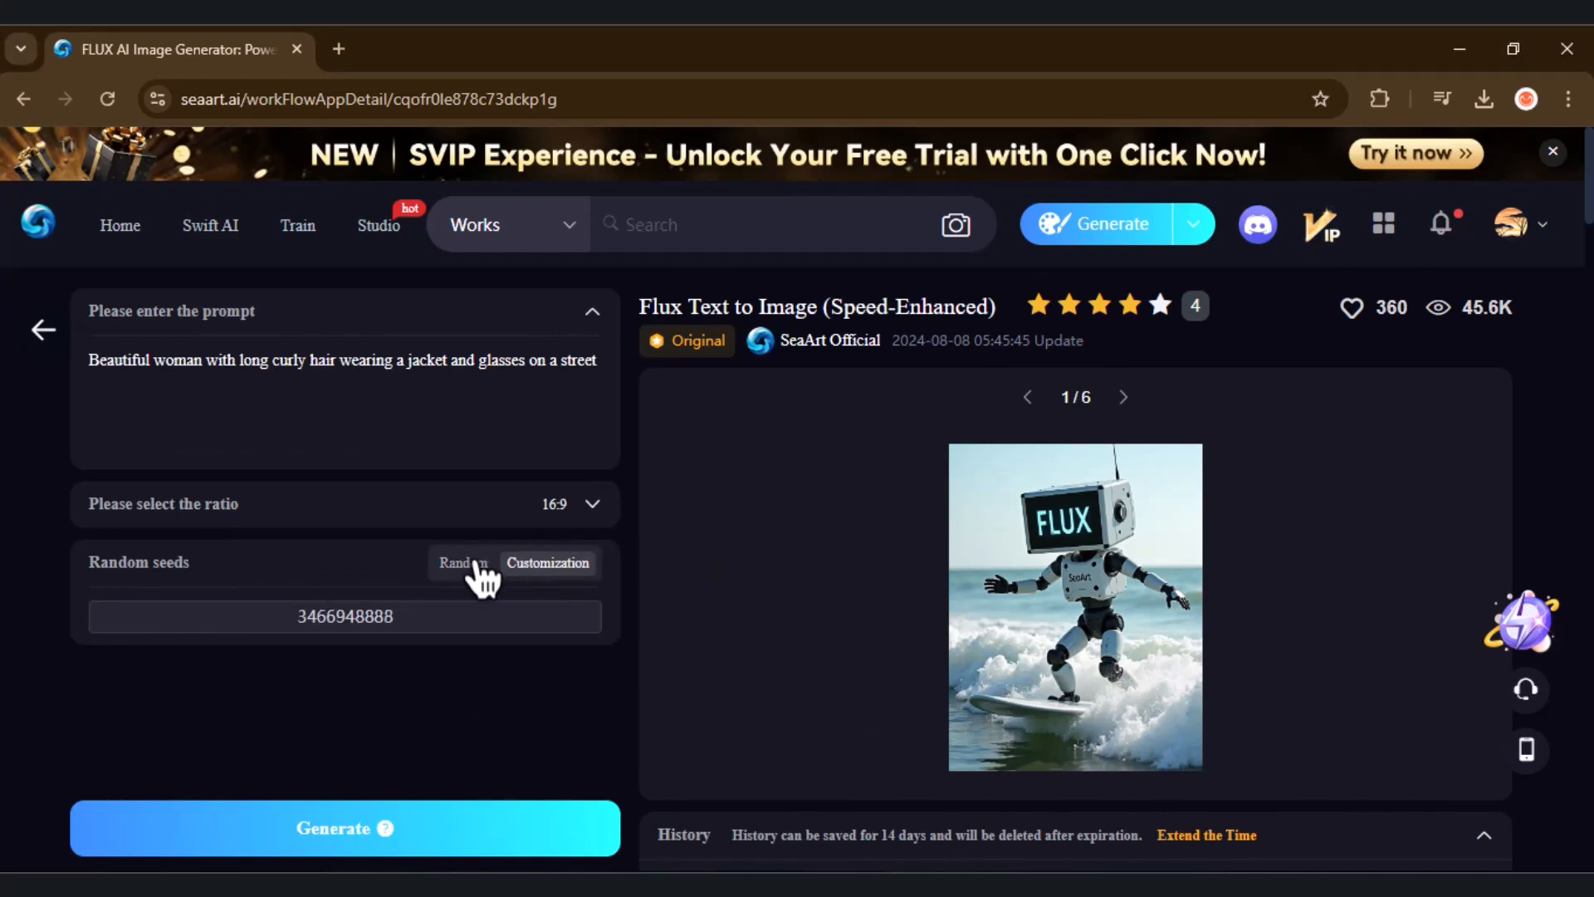
Generate the image of the woman with the customized seed, view the result enlarged and close it.
{"action": "left_click_drag", "start_coordinate": [297, 619], "coordinate": [441, 620]}
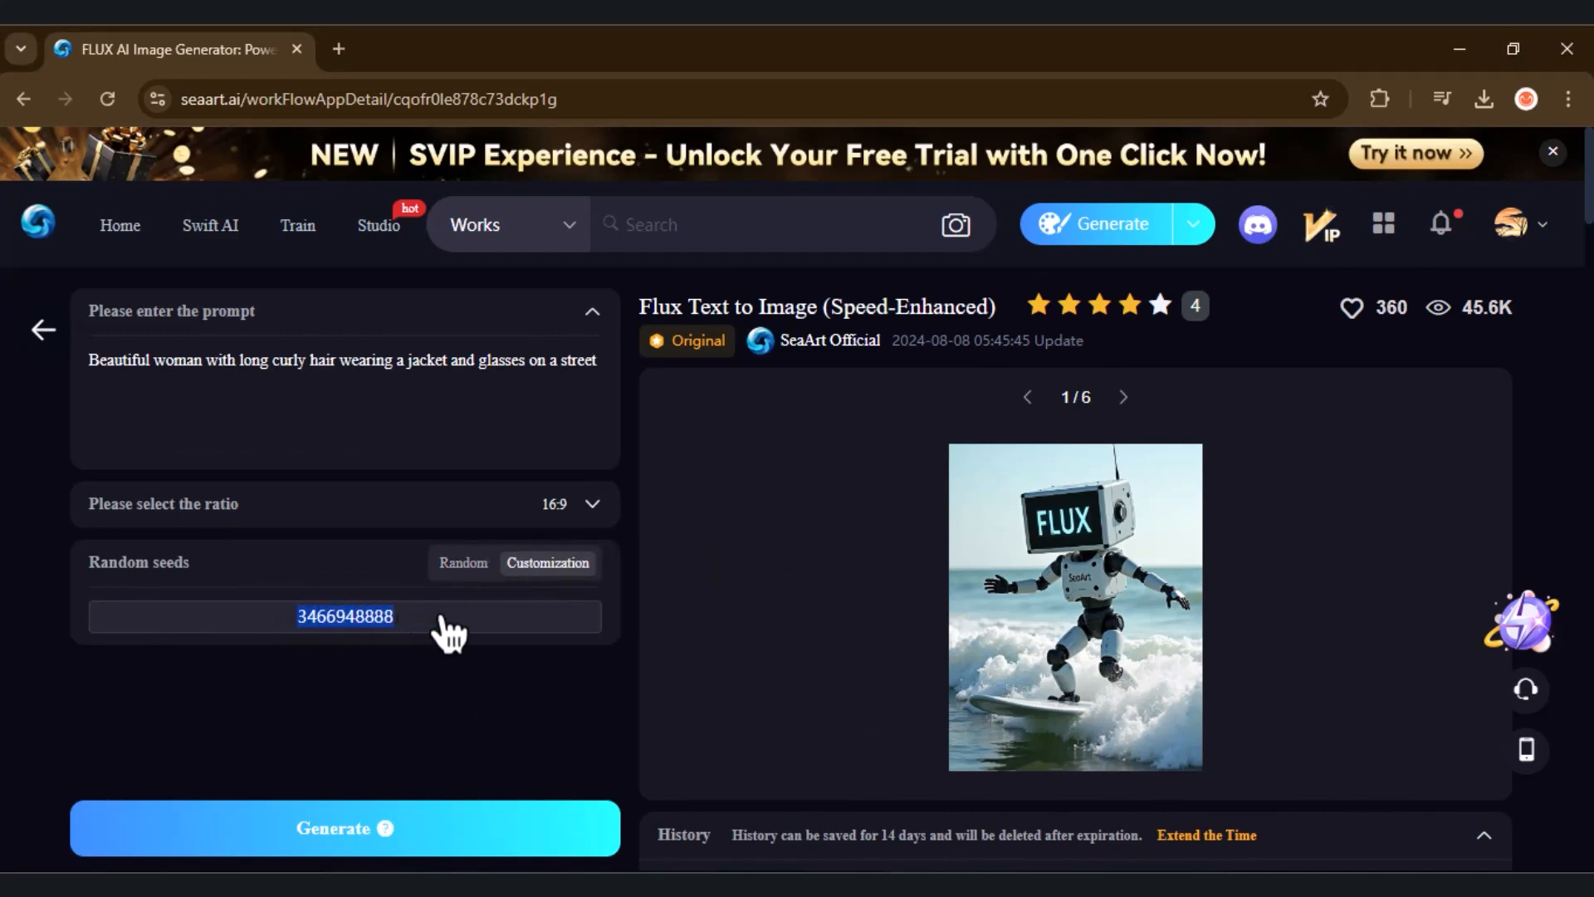
{"action": "scroll", "coordinate": [320, 825], "scroll_direction": "down", "scroll_amount": 2}
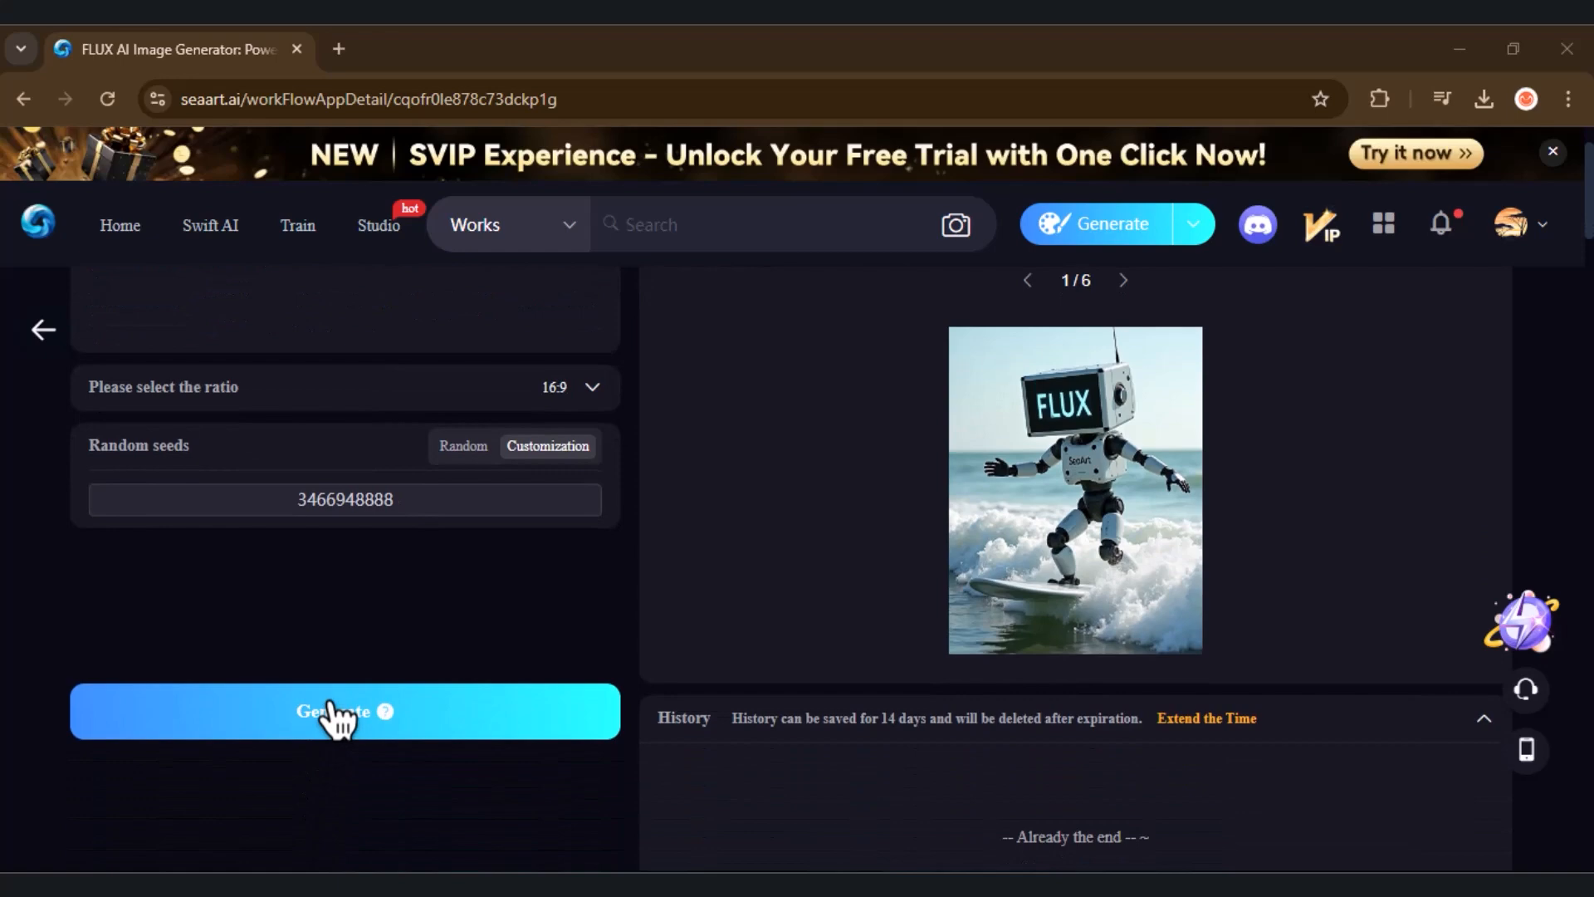
{"action": "left_click", "coordinate": [337, 716]}
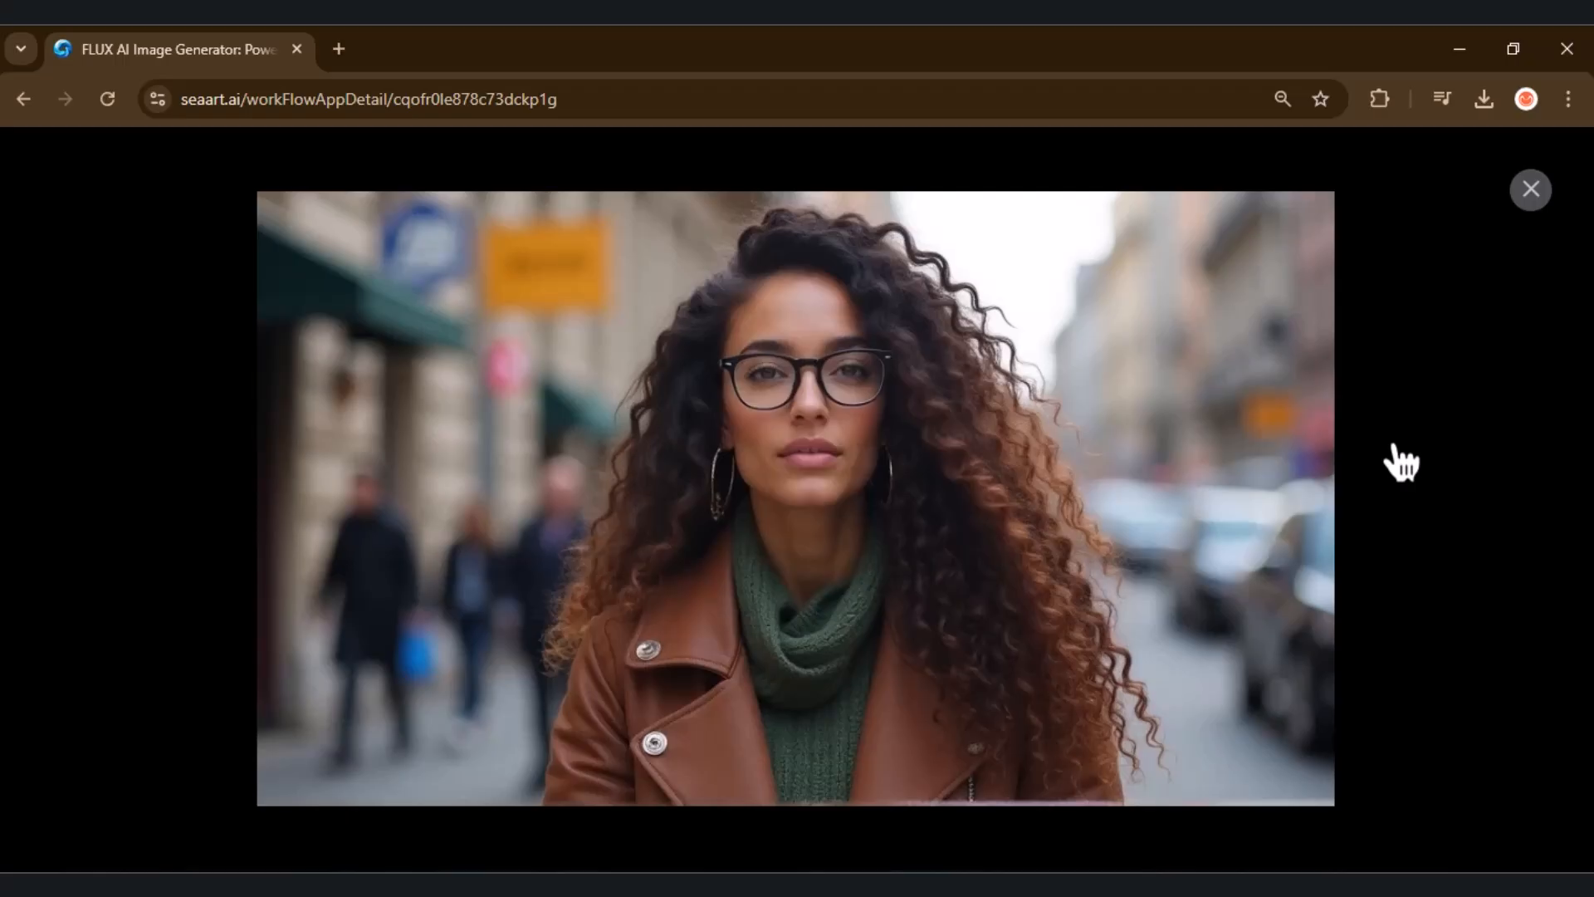
{"action": "left_click", "coordinate": [1530, 189]}
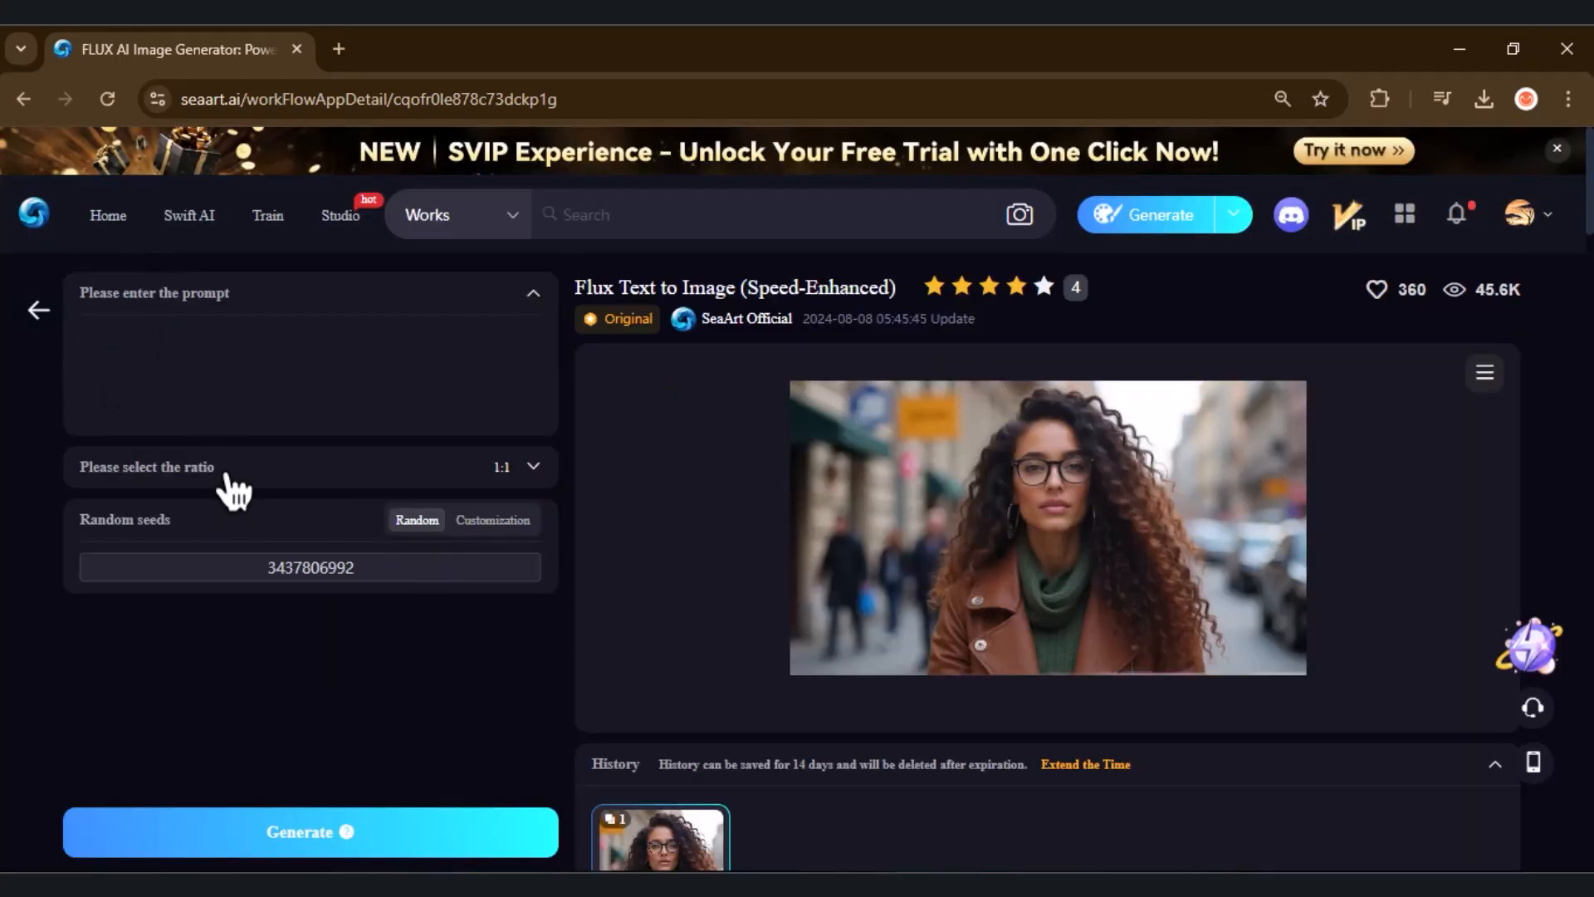
Enter the prompt A monkey under a tree holding a board with text "Banana Lover", generate the image and enlarge it.
{"action": "type", "text": "A monkey under a tree holding a board with text \"Banana Lover\""}
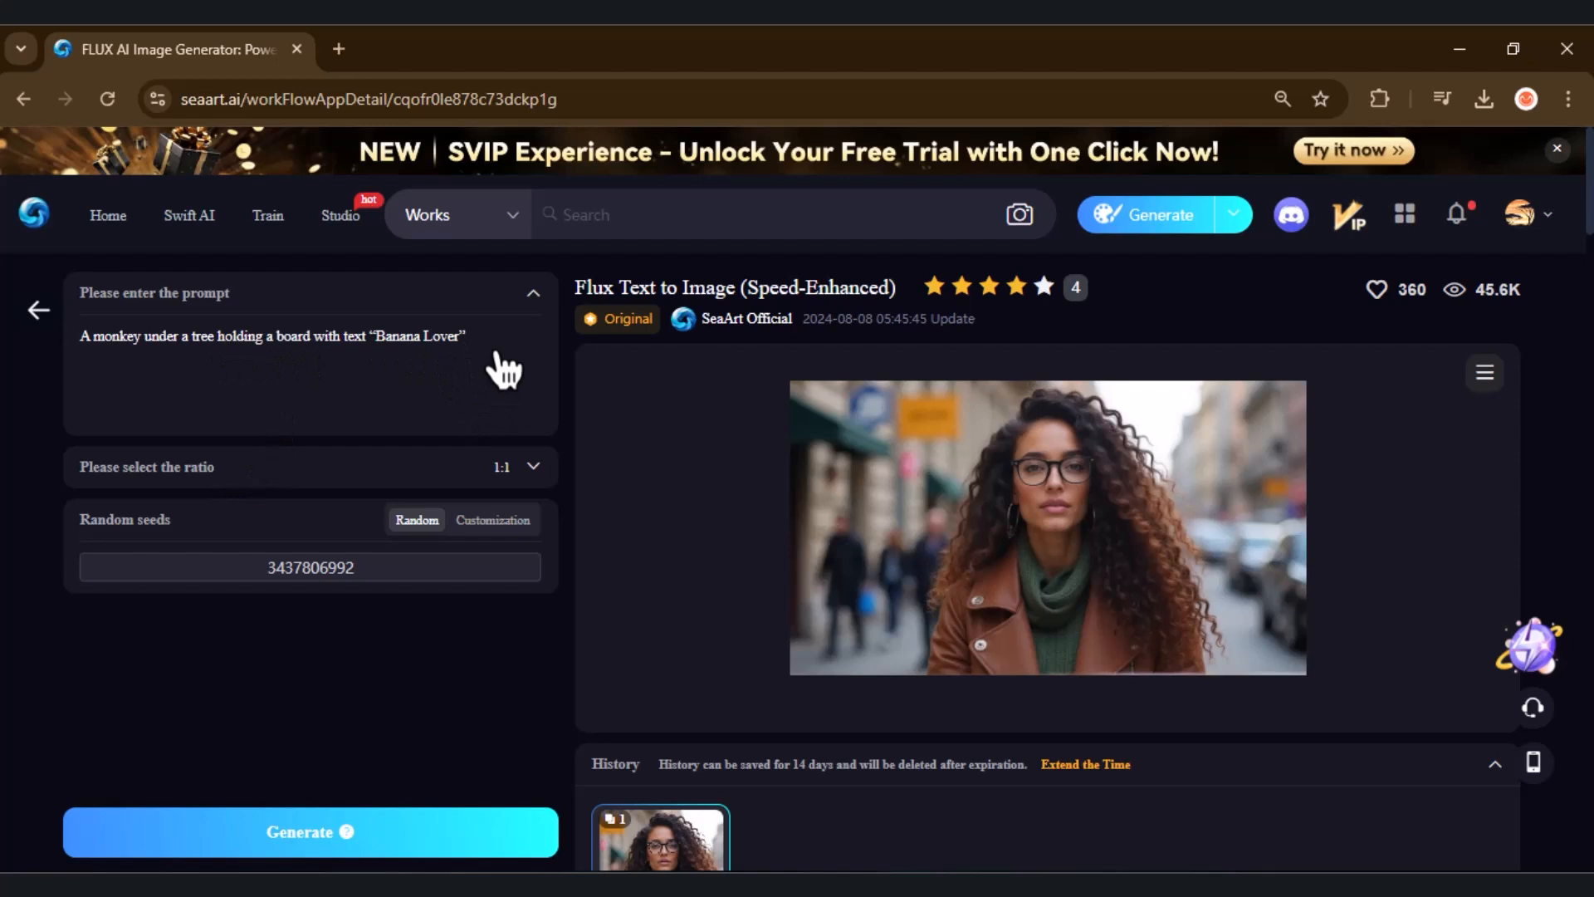
{"action": "scroll", "coordinate": [313, 527], "scroll_direction": "down", "scroll_amount": 4}
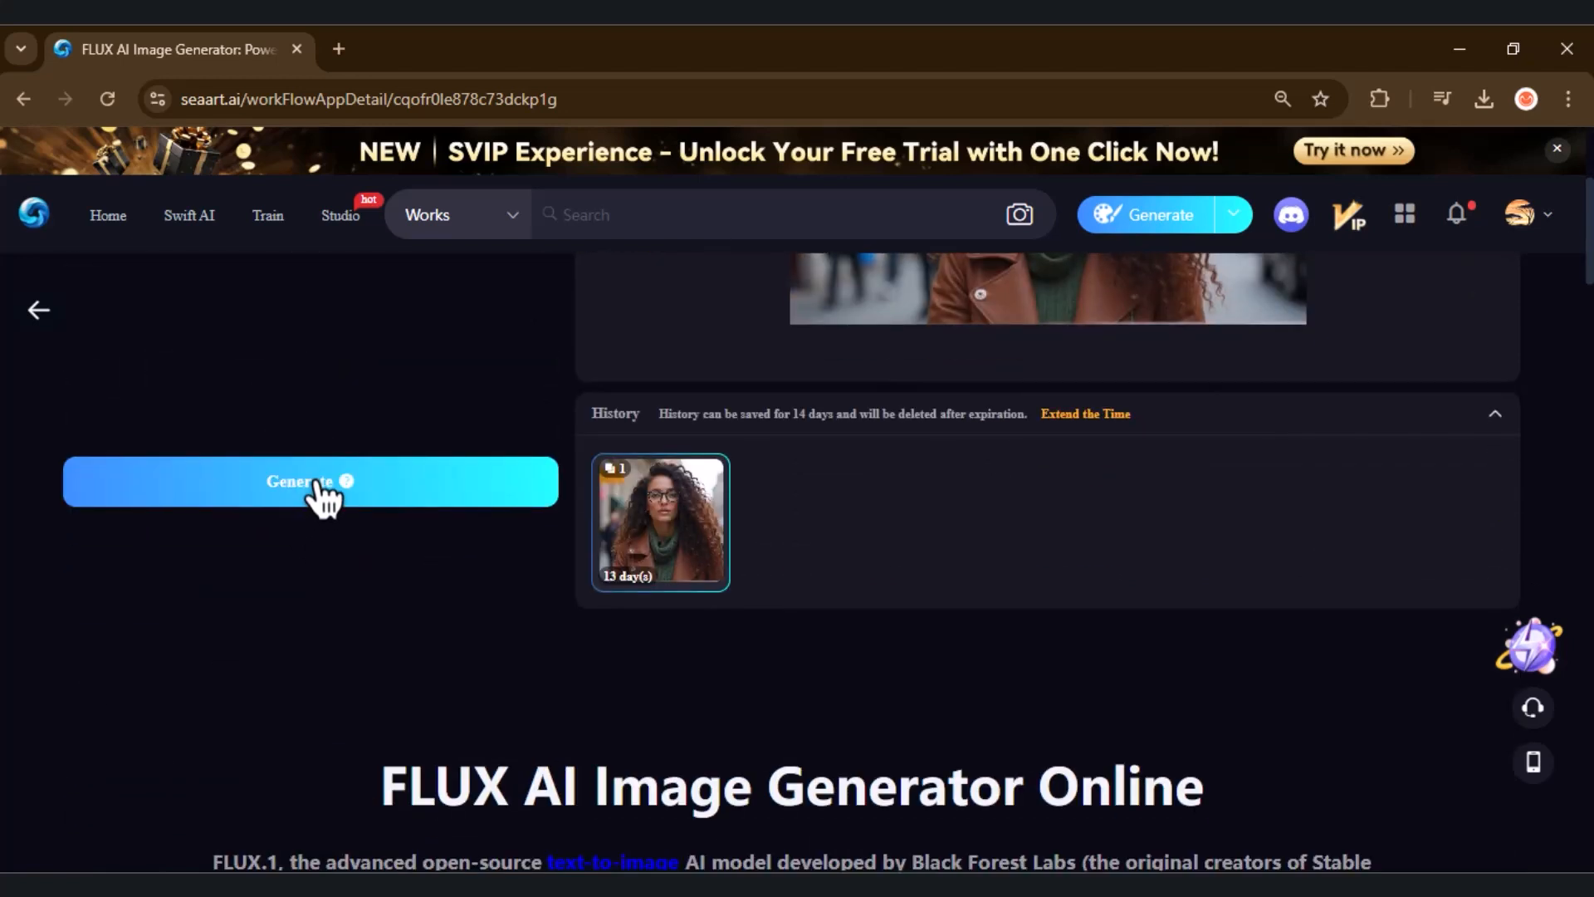
{"action": "left_click", "coordinate": [319, 490]}
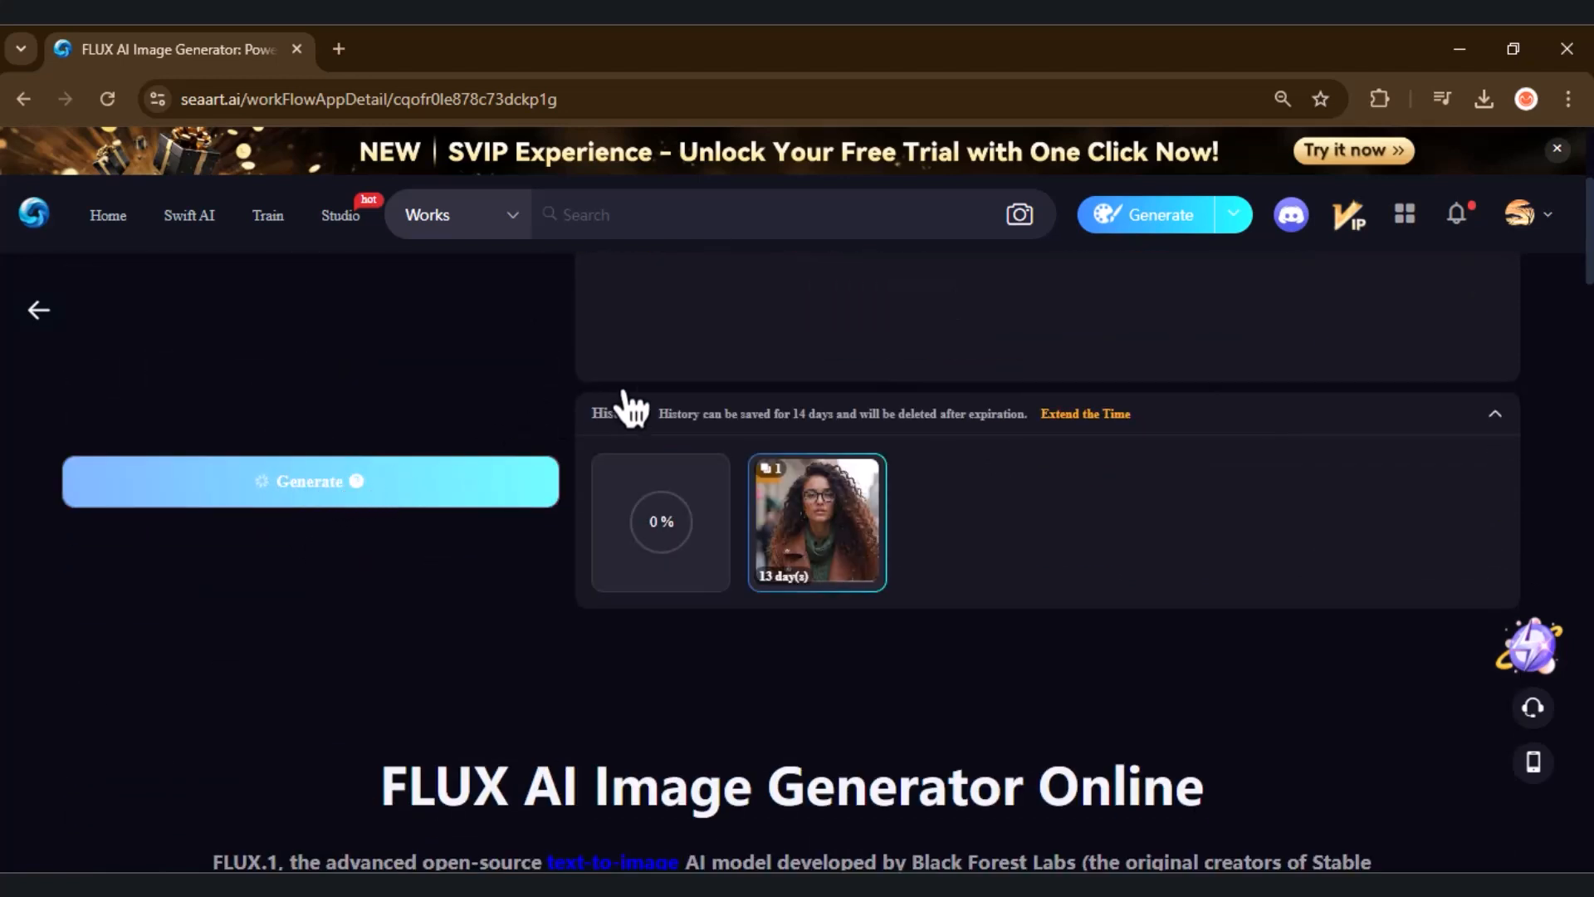
{"action": "scroll", "coordinate": [699, 390], "scroll_direction": "up", "scroll_amount": 4}
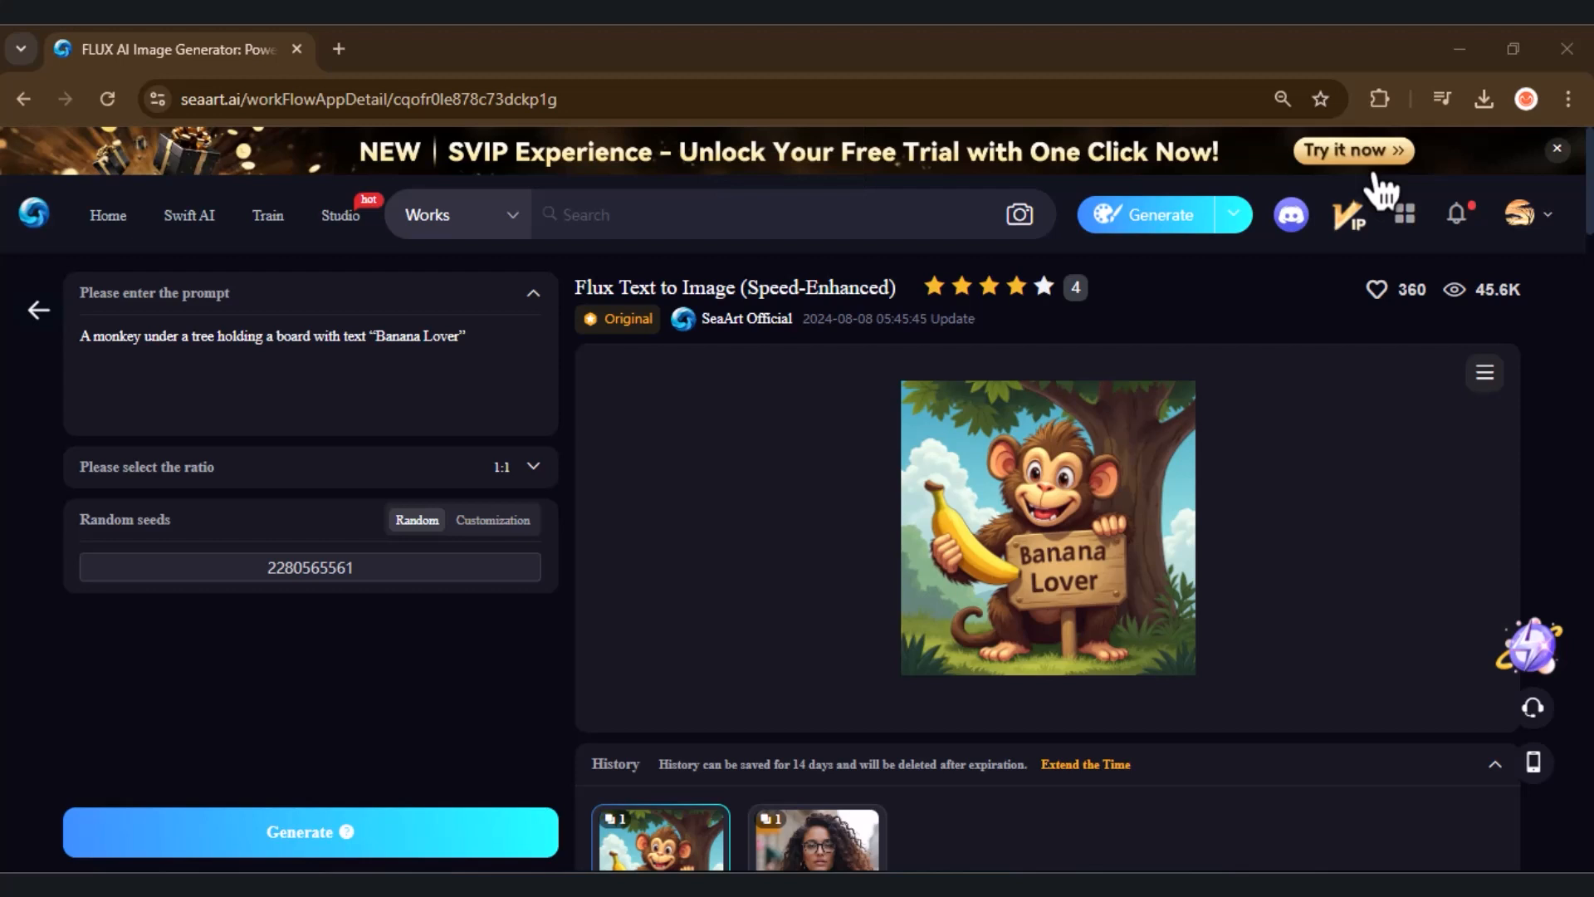
{"action": "left_click", "coordinate": [1025, 531]}
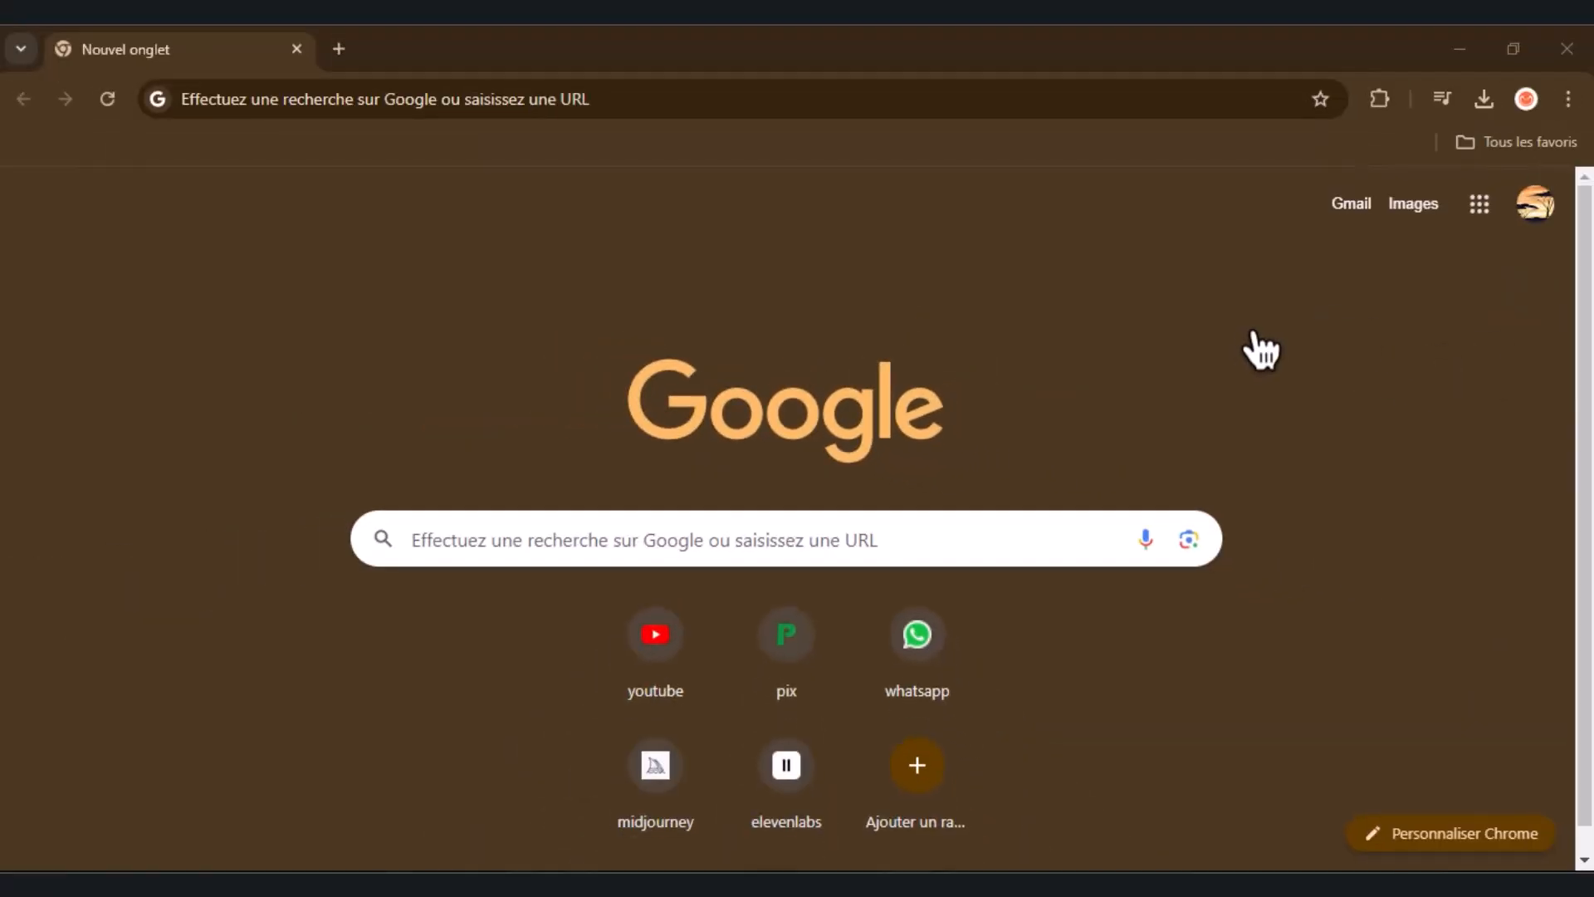
Search Google for "Glifs" from a new page and open the glif.app website.
{"action": "left_click", "coordinate": [508, 542]}
{"action": "type", "text": "Glifs"}
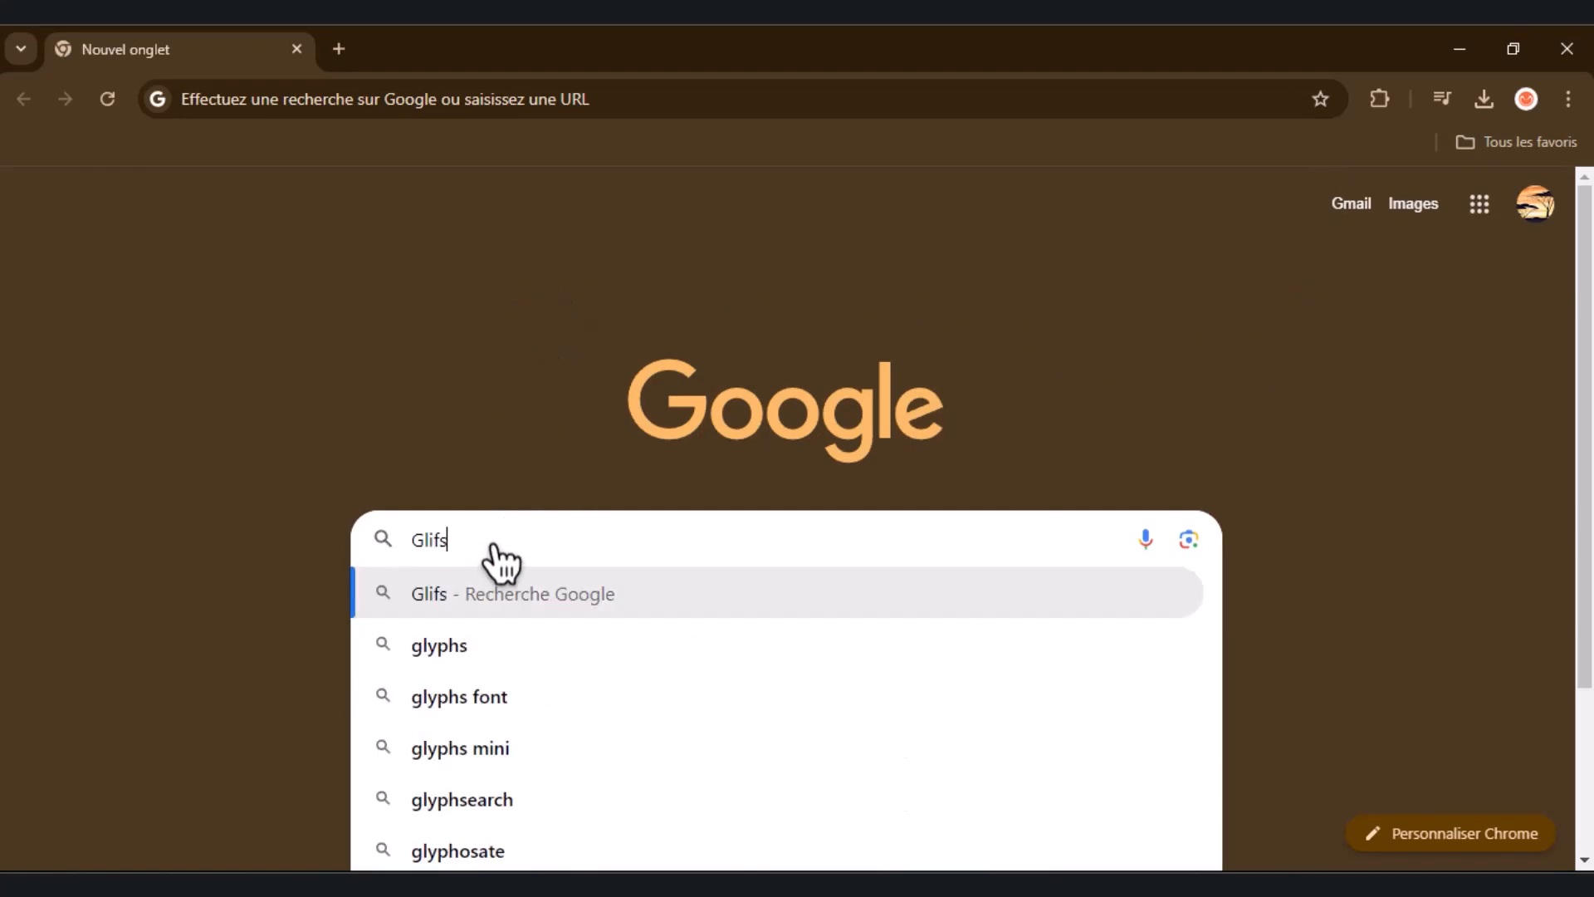
{"action": "key", "text": "Return"}
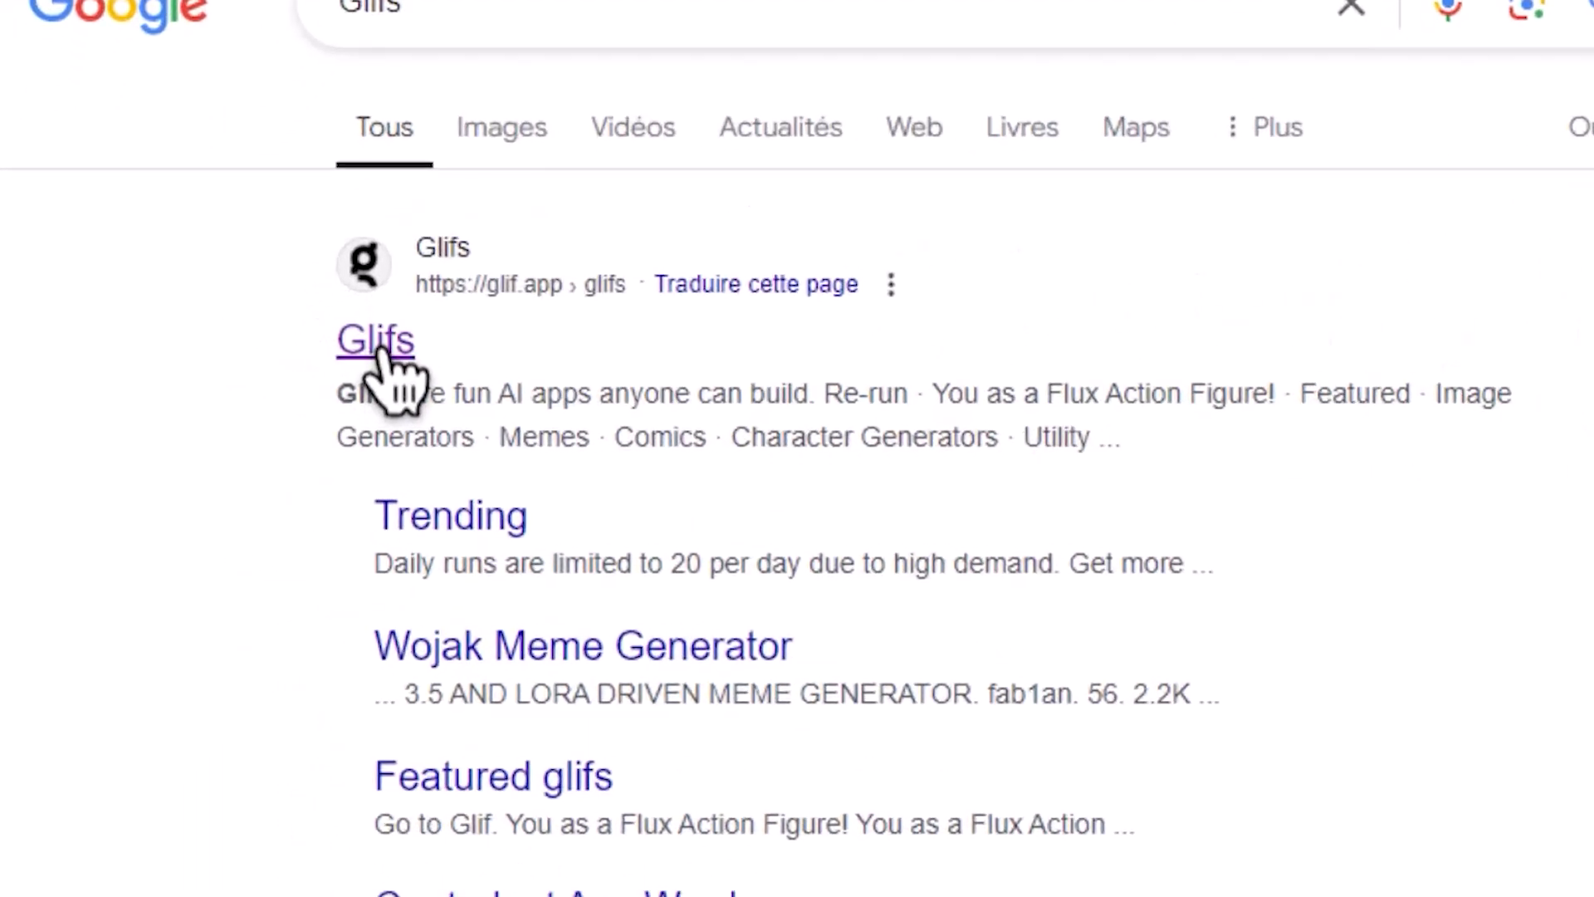
{"action": "left_click", "coordinate": [377, 340]}
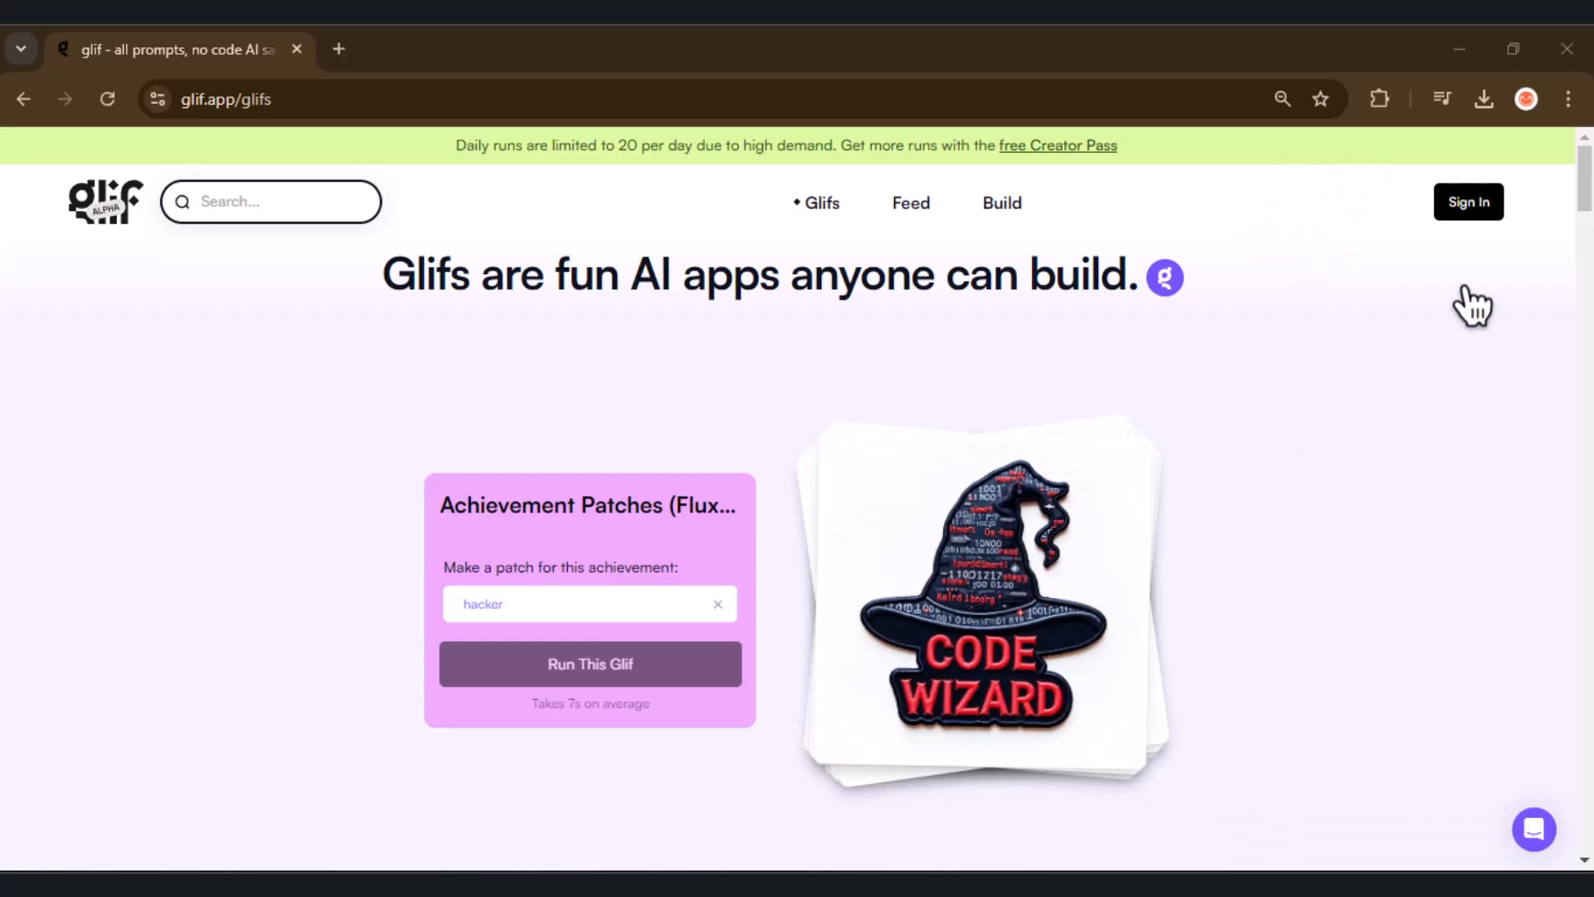
Sign in to Glif with a Google account and dismiss the username change dialog.
{"action": "left_click", "coordinate": [1471, 212]}
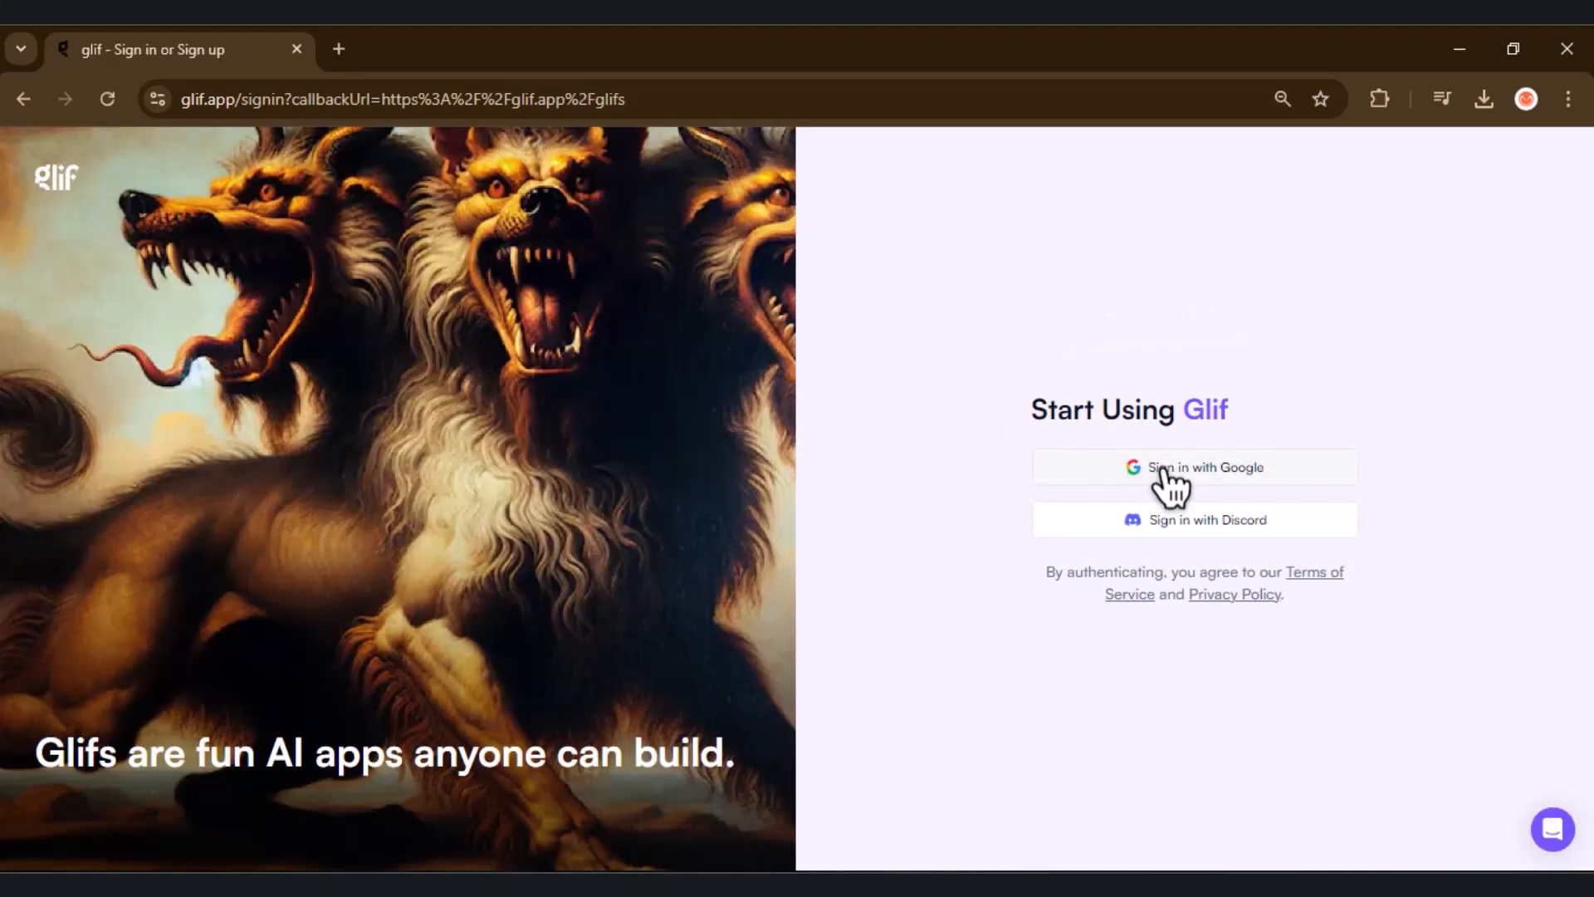
{"action": "left_click", "coordinate": [1162, 470]}
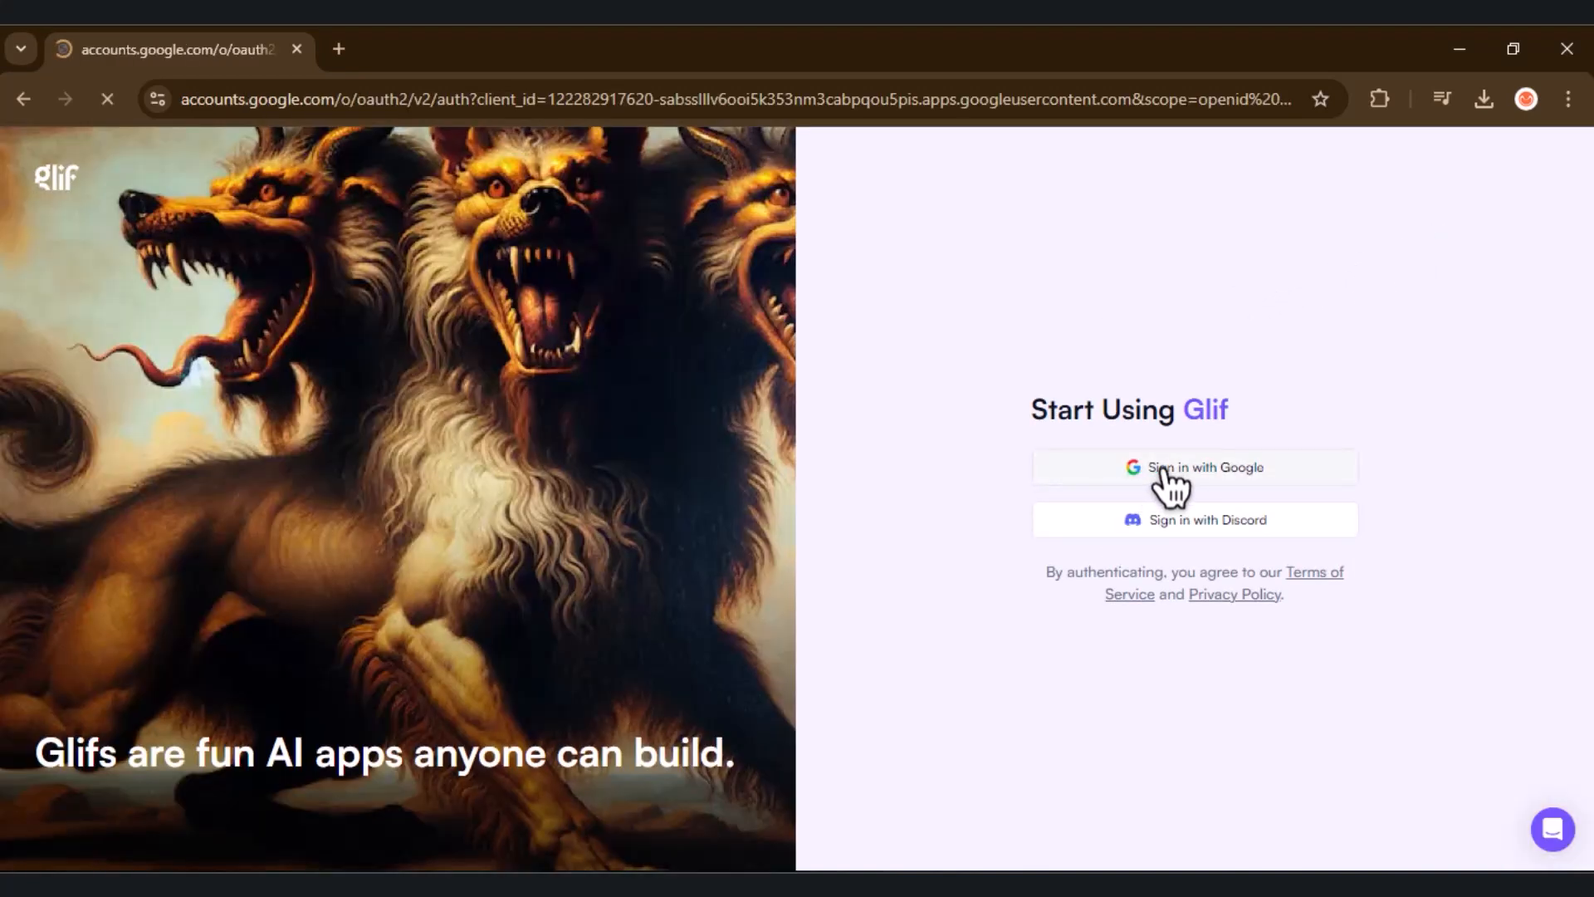
{"action": "left_click", "coordinate": [1102, 429]}
{"action": "left_click", "coordinate": [995, 631]}
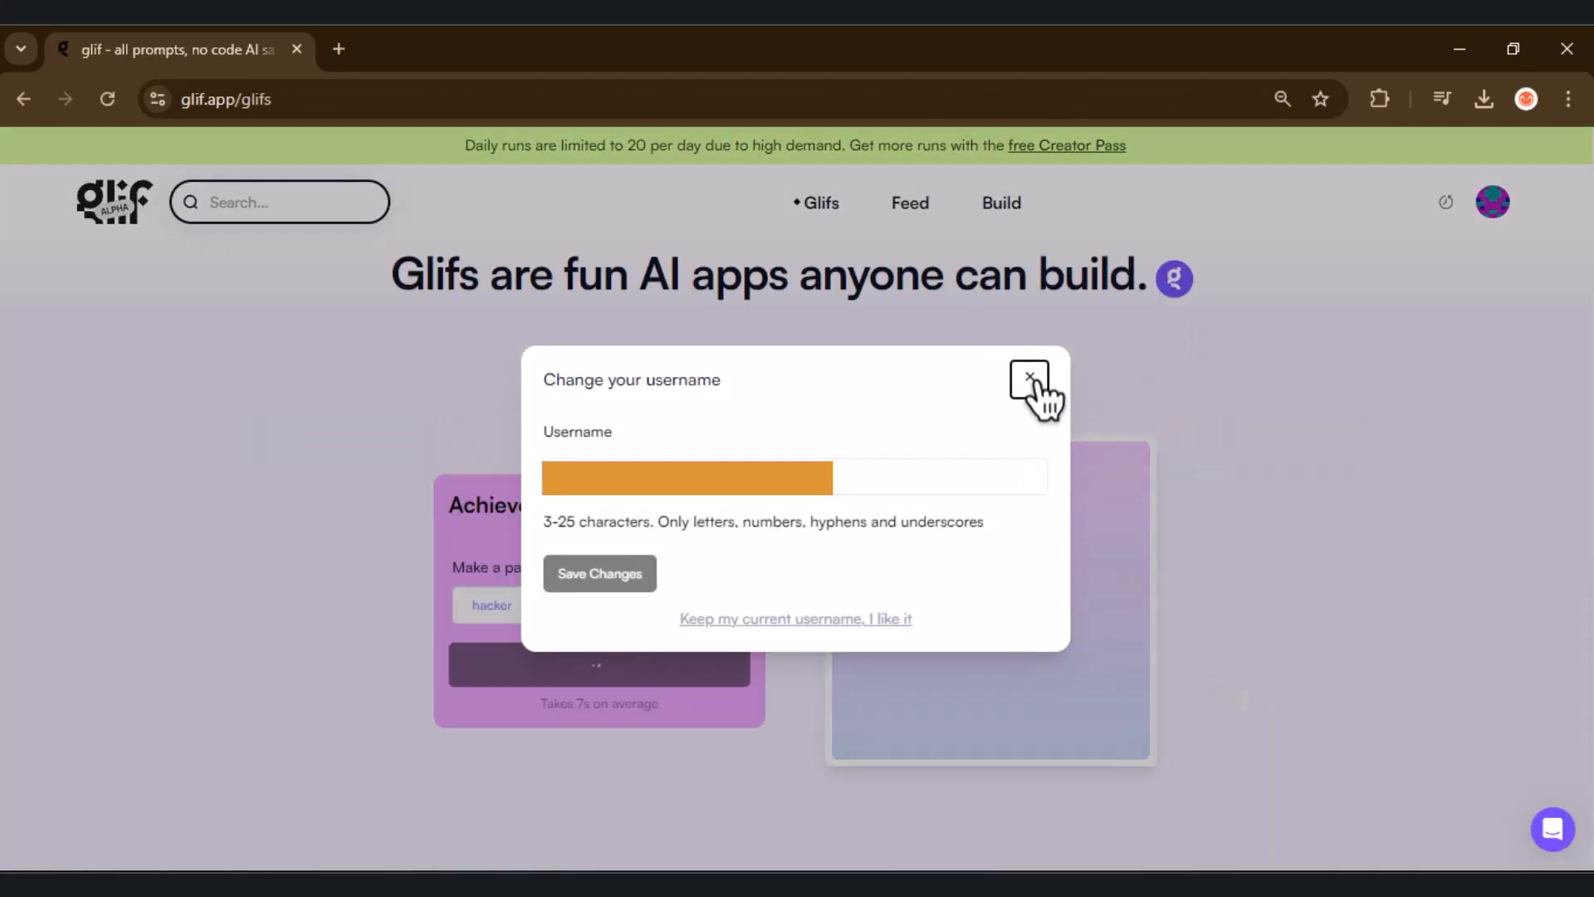
{"action": "left_click", "coordinate": [1029, 379]}
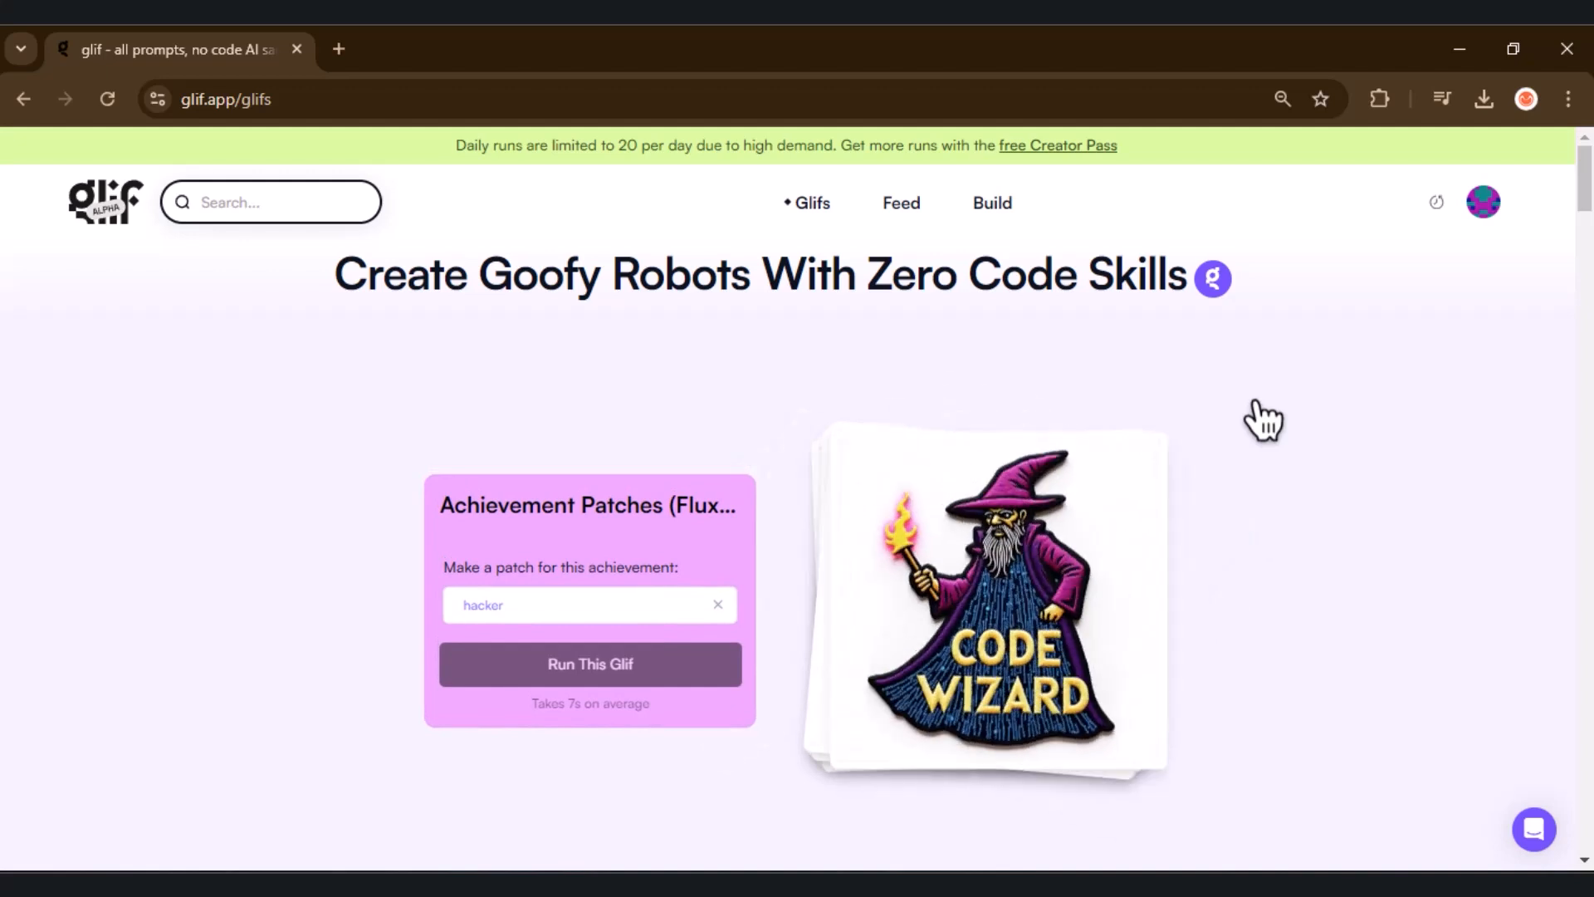
Start building a new glif and add an Image Generator block to it.
{"action": "left_click", "coordinate": [993, 208]}
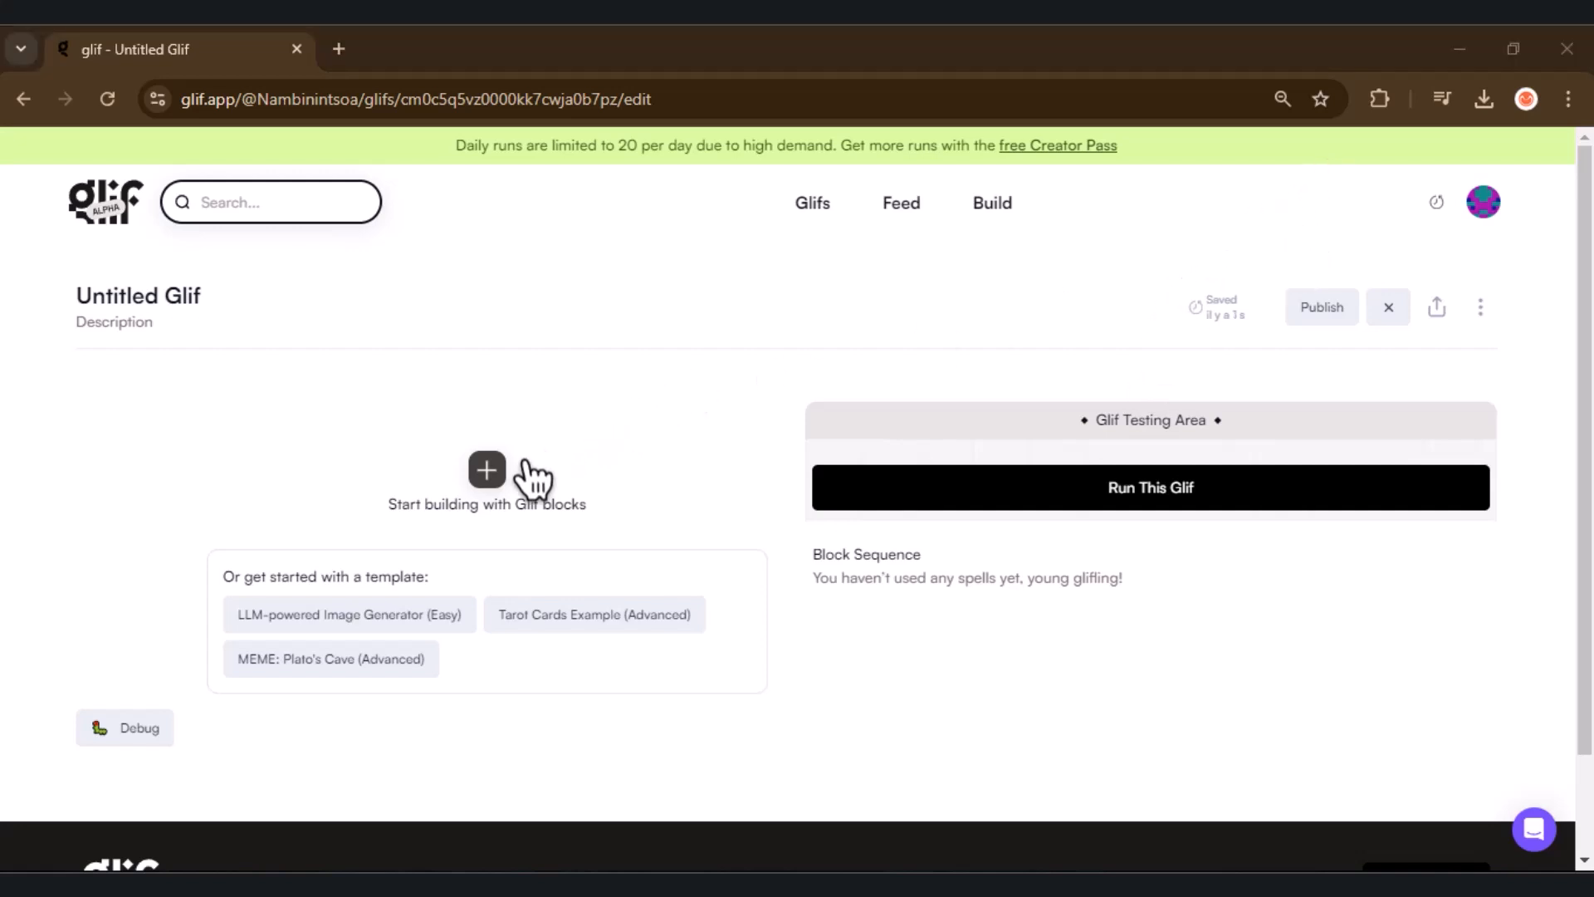
{"action": "left_click", "coordinate": [490, 473]}
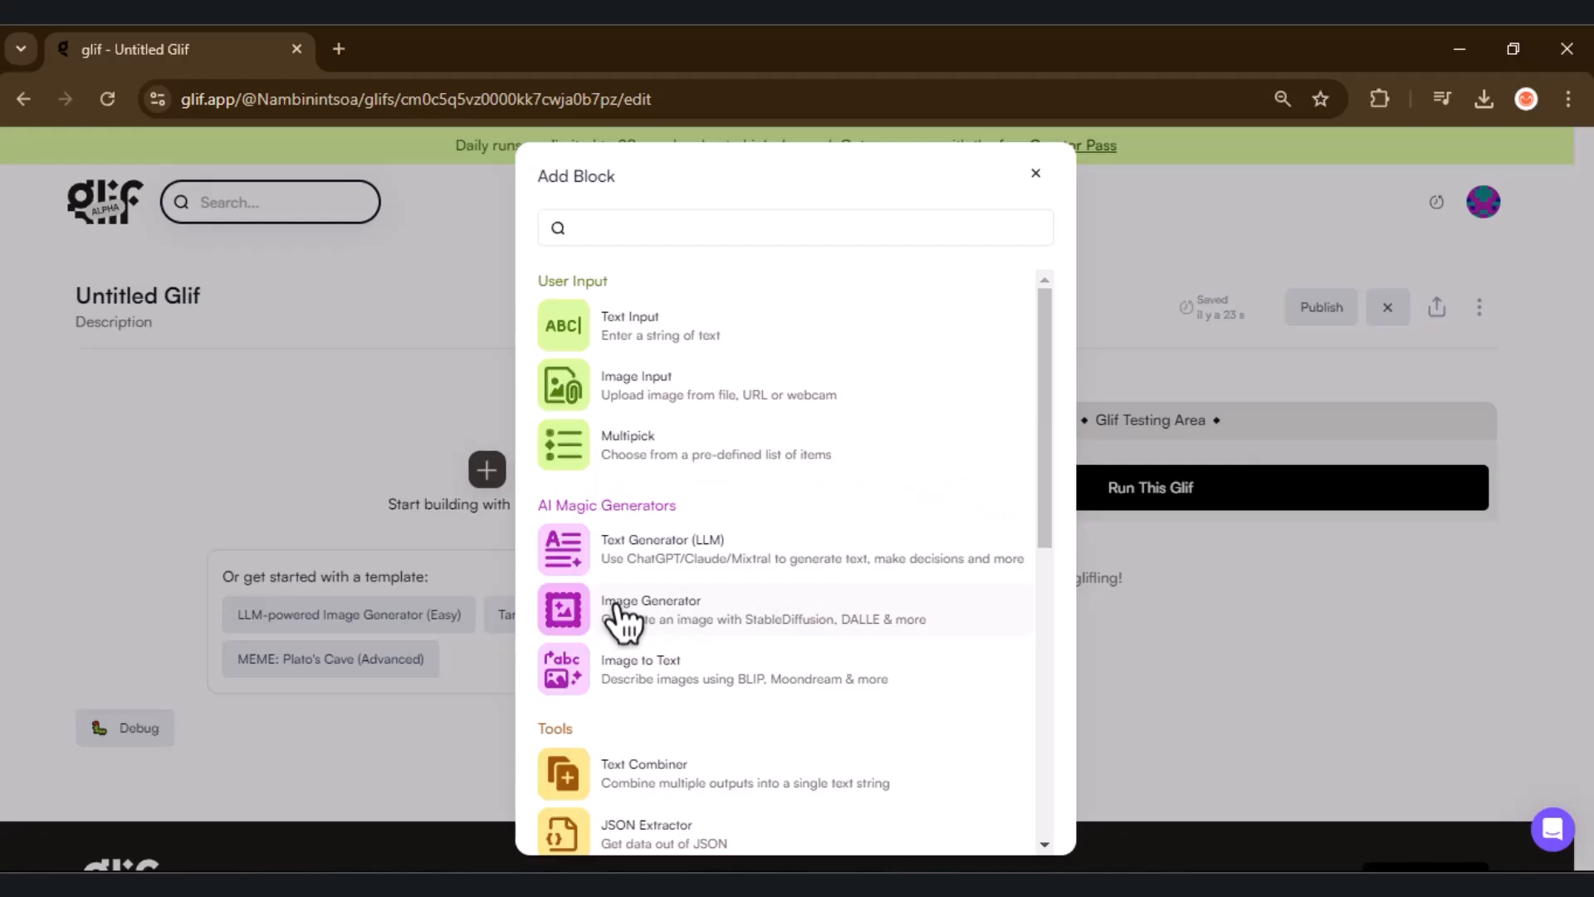
{"action": "left_click", "coordinate": [731, 419]}
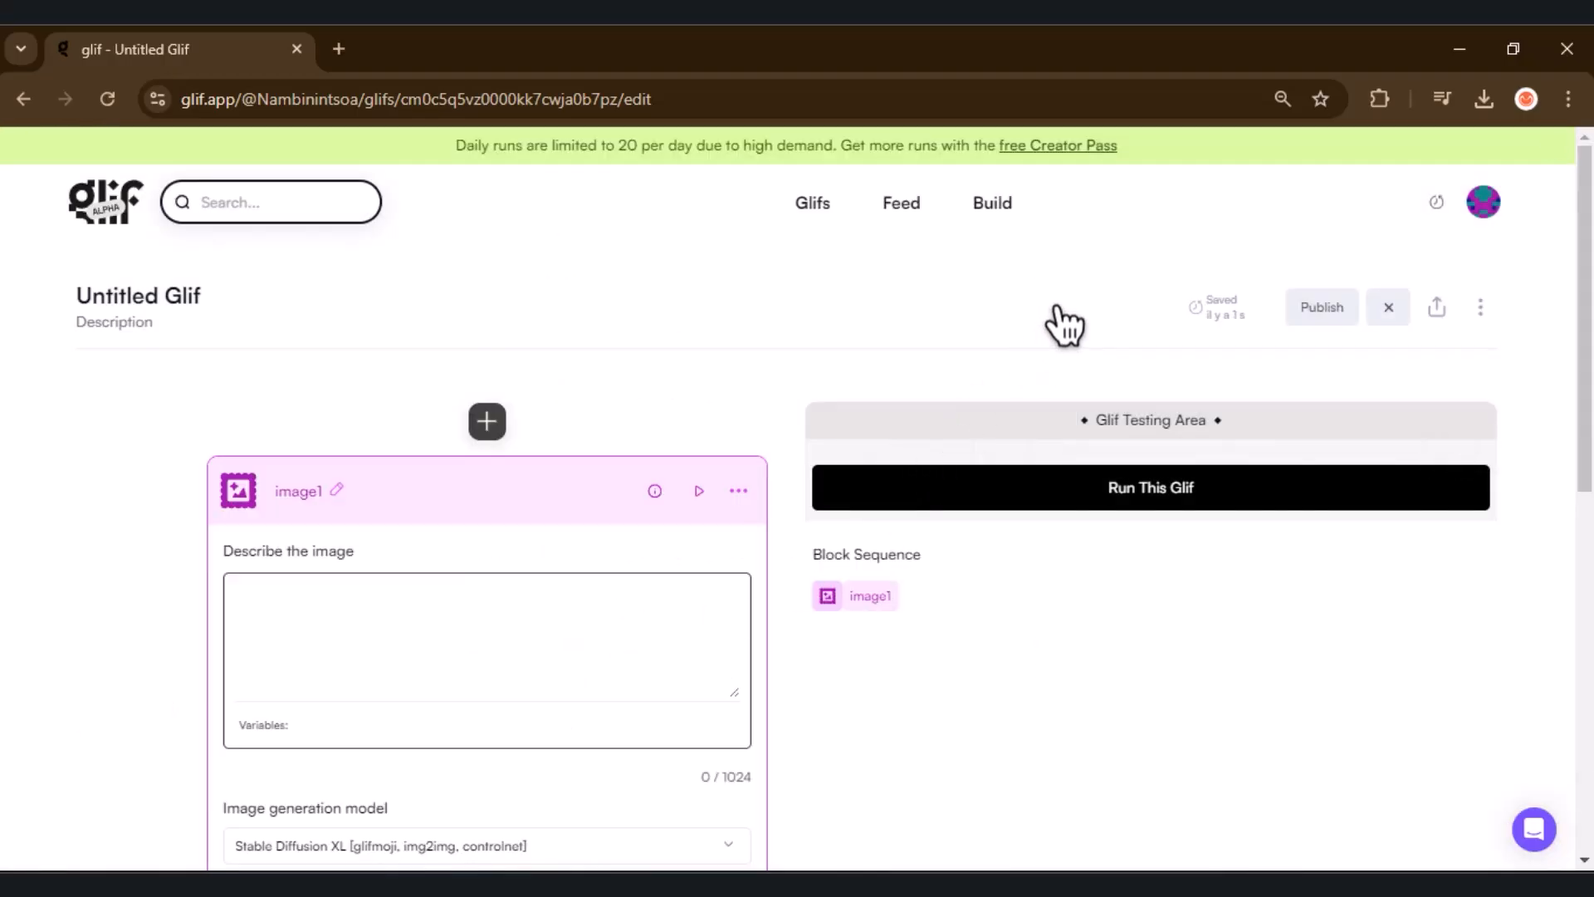
Set the image block's generation model to Flux Pro.
{"action": "scroll", "coordinate": [1030, 622], "scroll_direction": "down", "scroll_amount": 2}
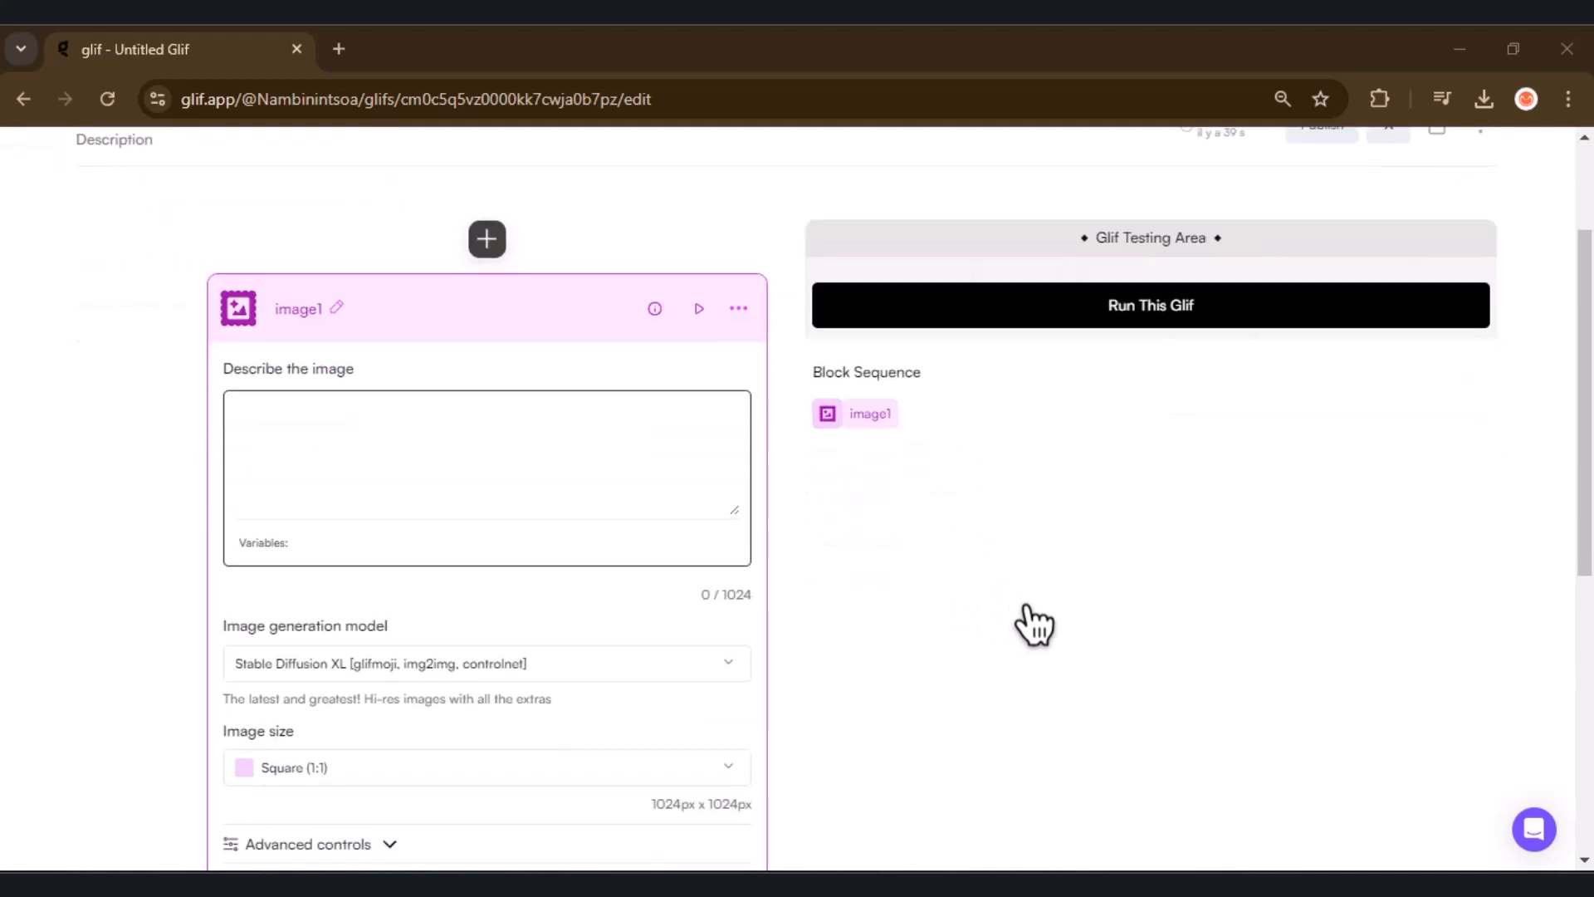
{"action": "scroll", "coordinate": [1027, 608], "scroll_direction": "down", "scroll_amount": 1}
{"action": "left_click", "coordinate": [676, 622]}
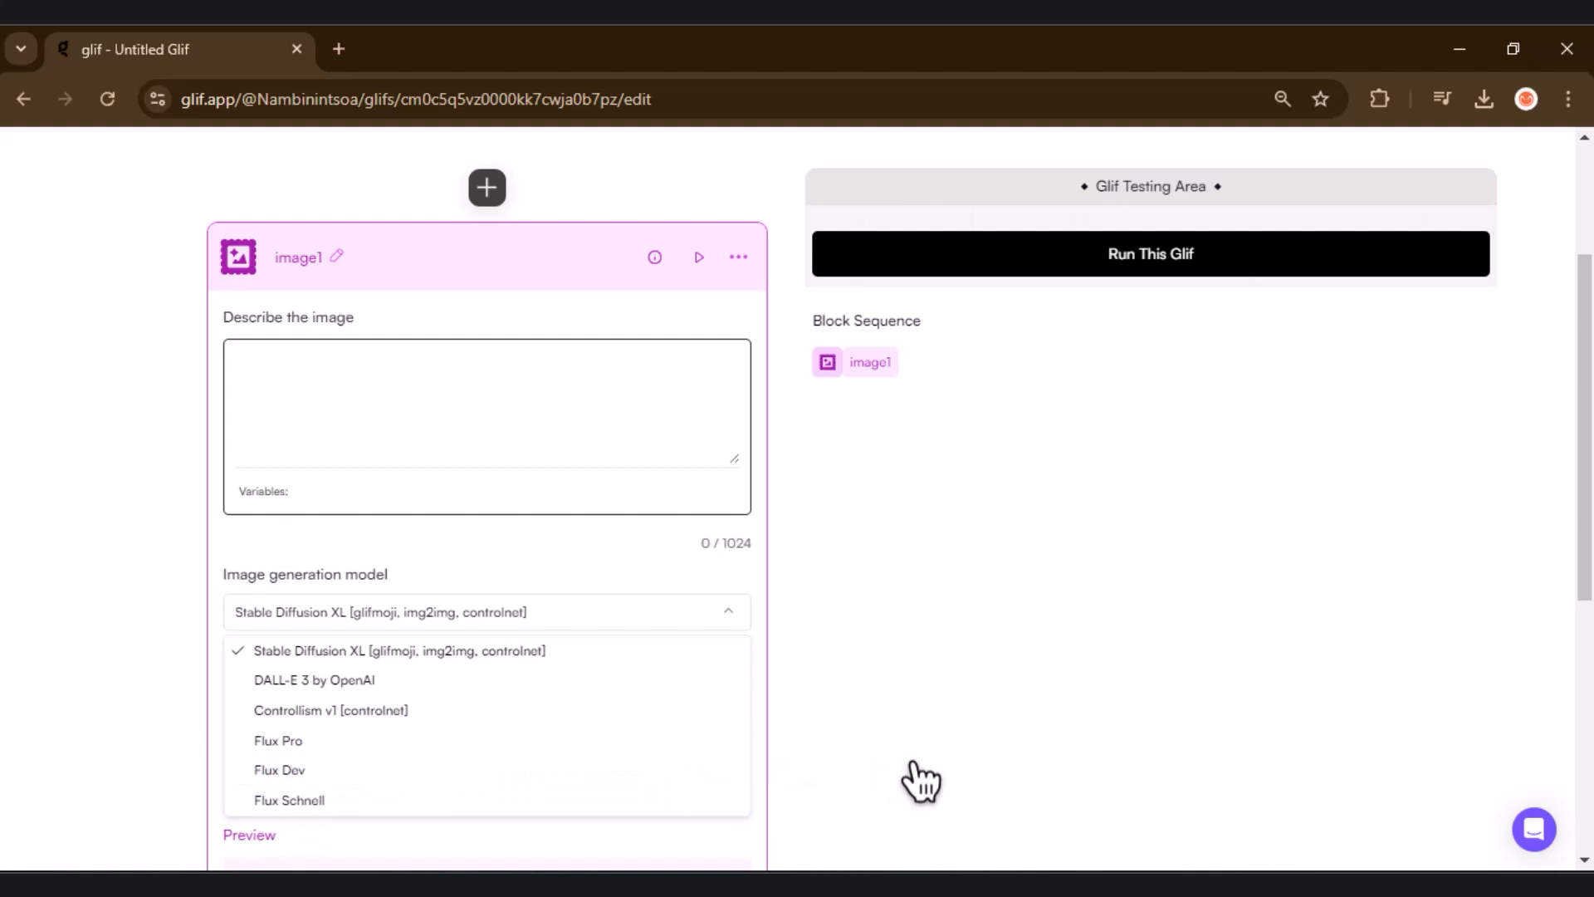
{"action": "left_click", "coordinate": [340, 747]}
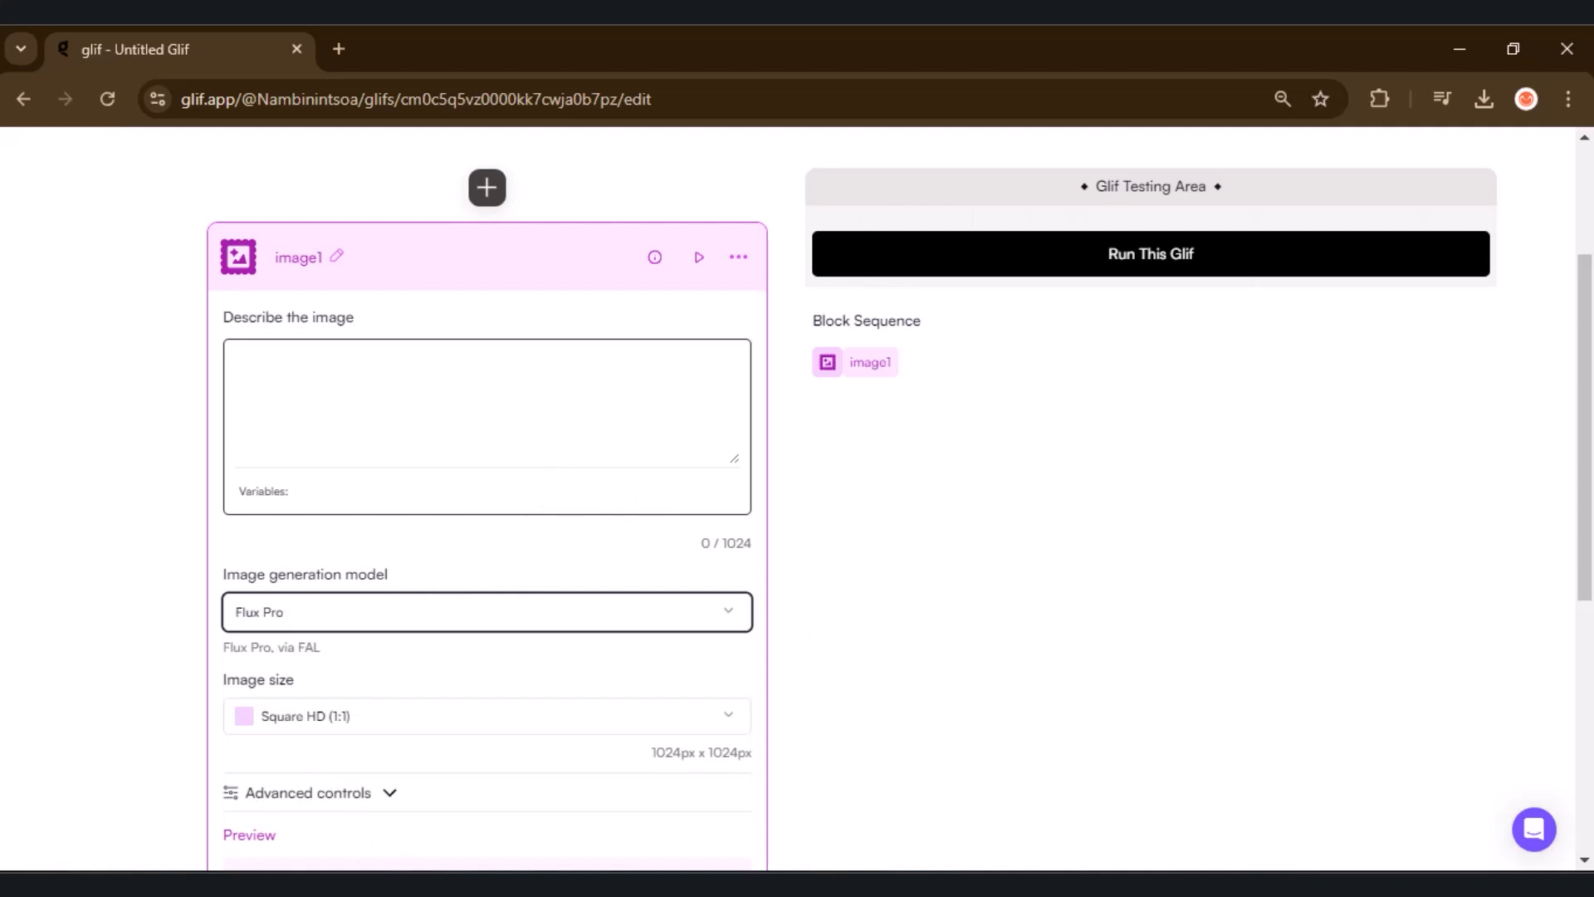
Describe the image as "A photograph of an old man wearing hat and glasses" in the image block.
{"action": "scroll", "coordinate": [1262, 235], "scroll_direction": "up", "scroll_amount": 3}
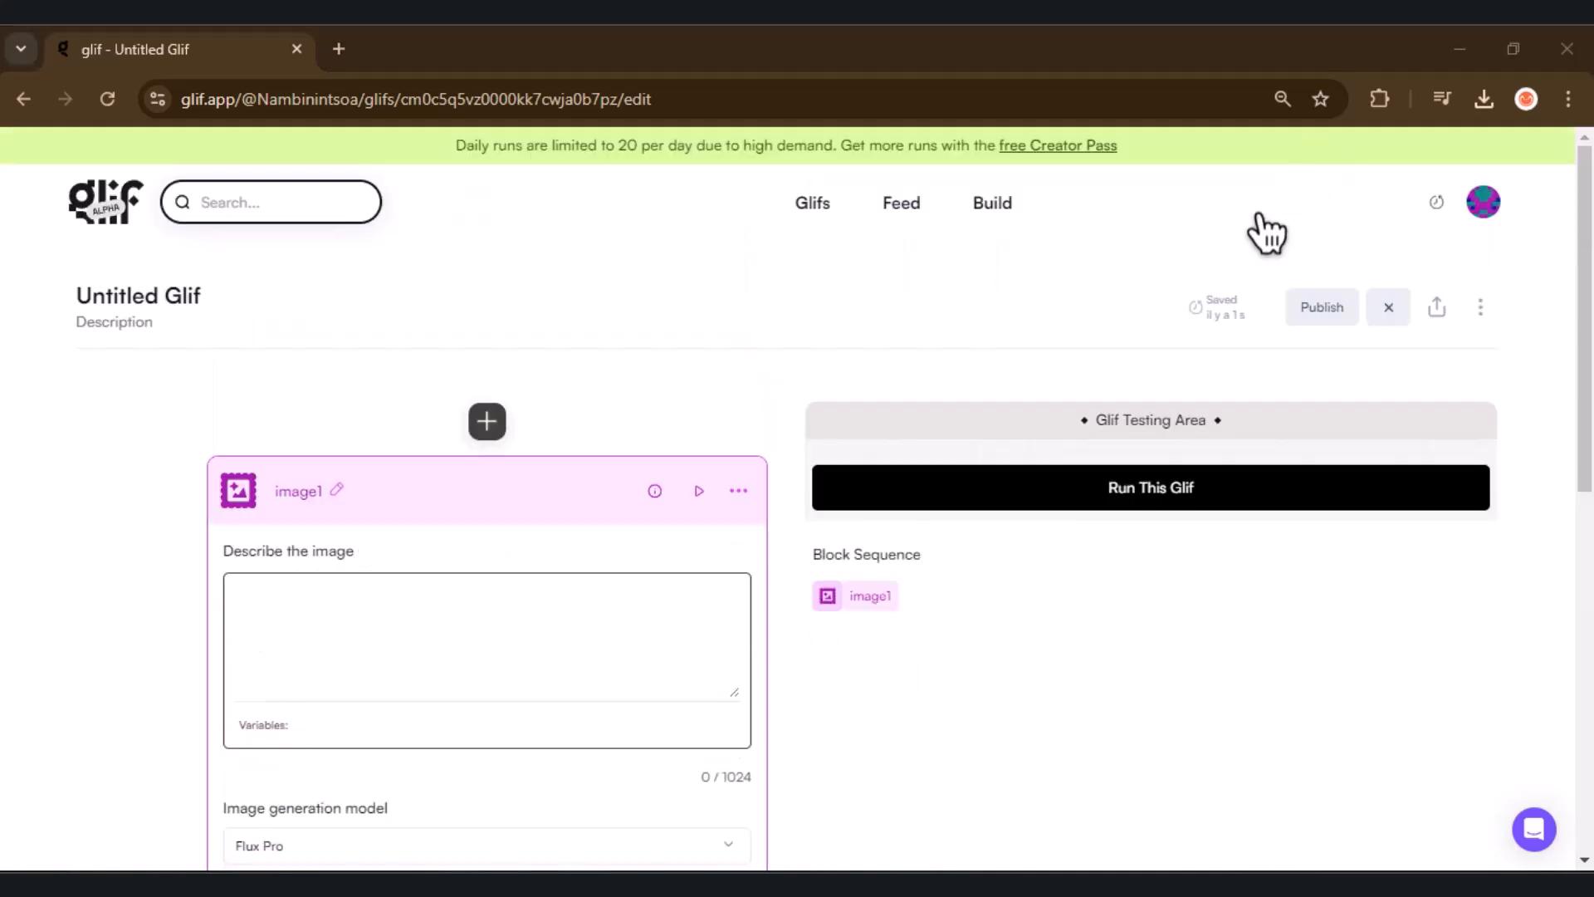
{"action": "left_click", "coordinate": [343, 619]}
{"action": "type", "text": "A photograph of an old man wearing hat and glasses"}
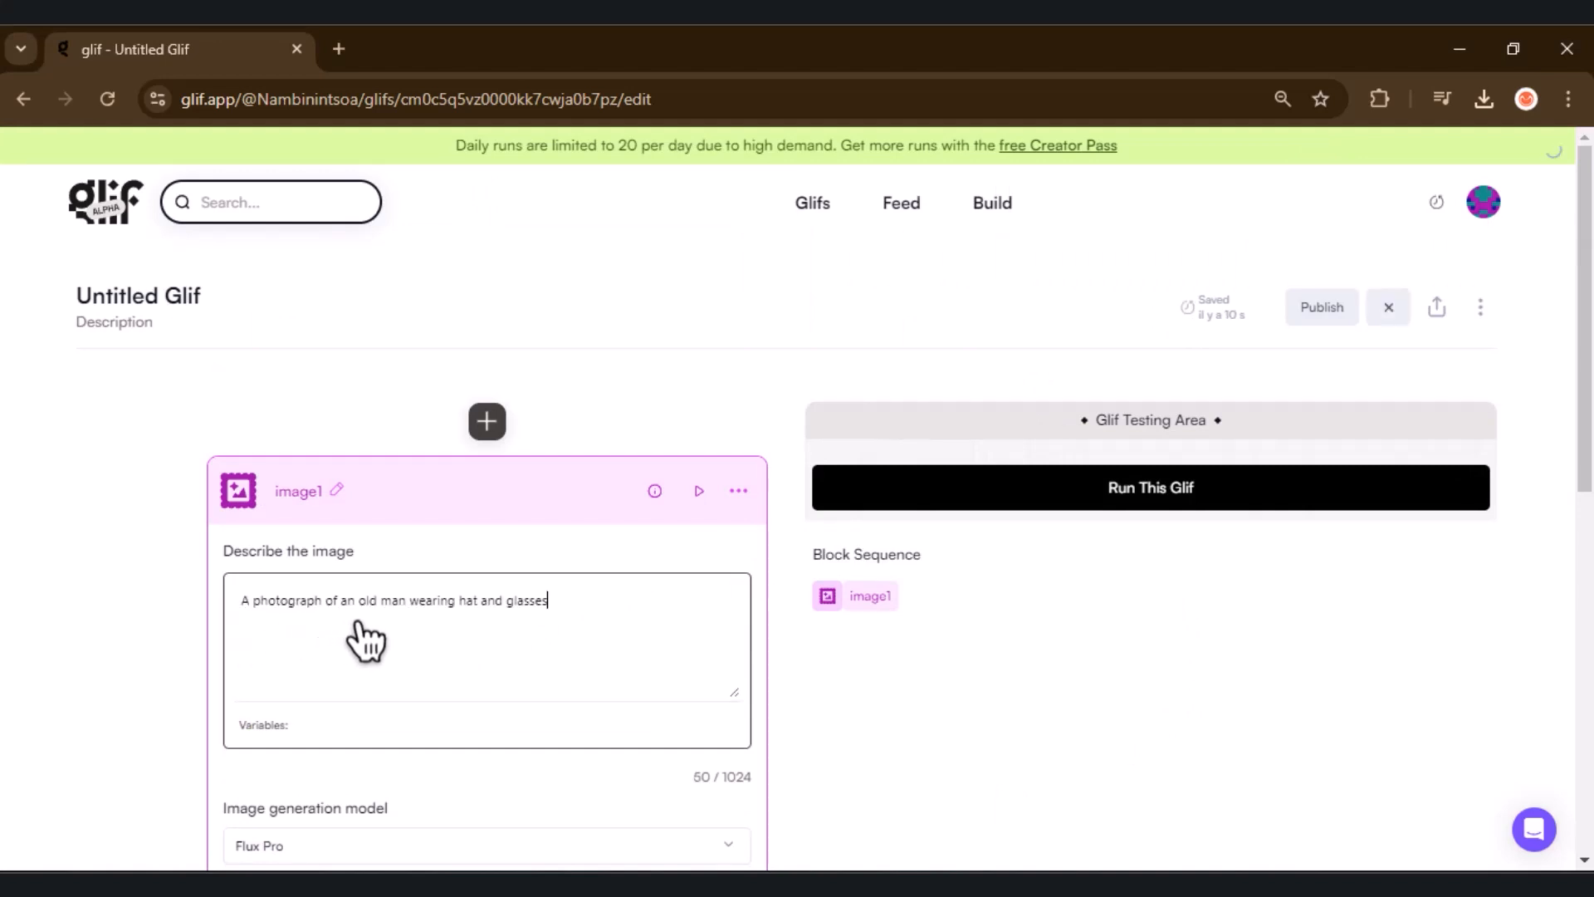
Set the image block's size to Landscape (16:9).
{"action": "scroll", "coordinate": [1092, 655], "scroll_direction": "down", "scroll_amount": 5}
{"action": "left_click", "coordinate": [703, 493]}
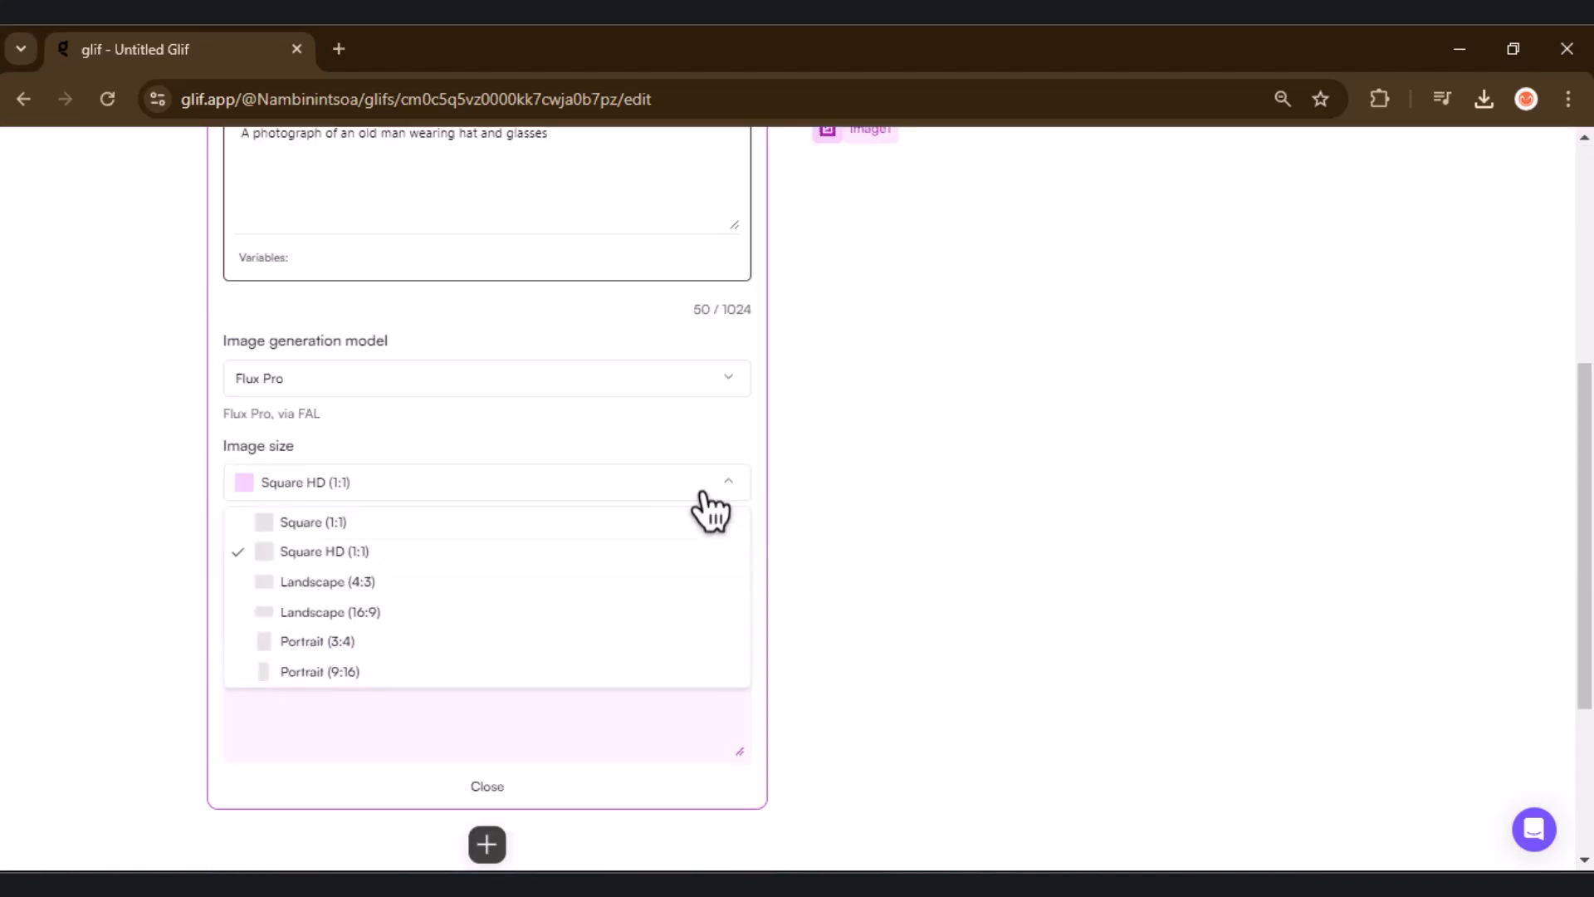
{"action": "left_click", "coordinate": [378, 612]}
{"action": "scroll", "coordinate": [396, 453], "scroll_direction": "down", "scroll_amount": 1}
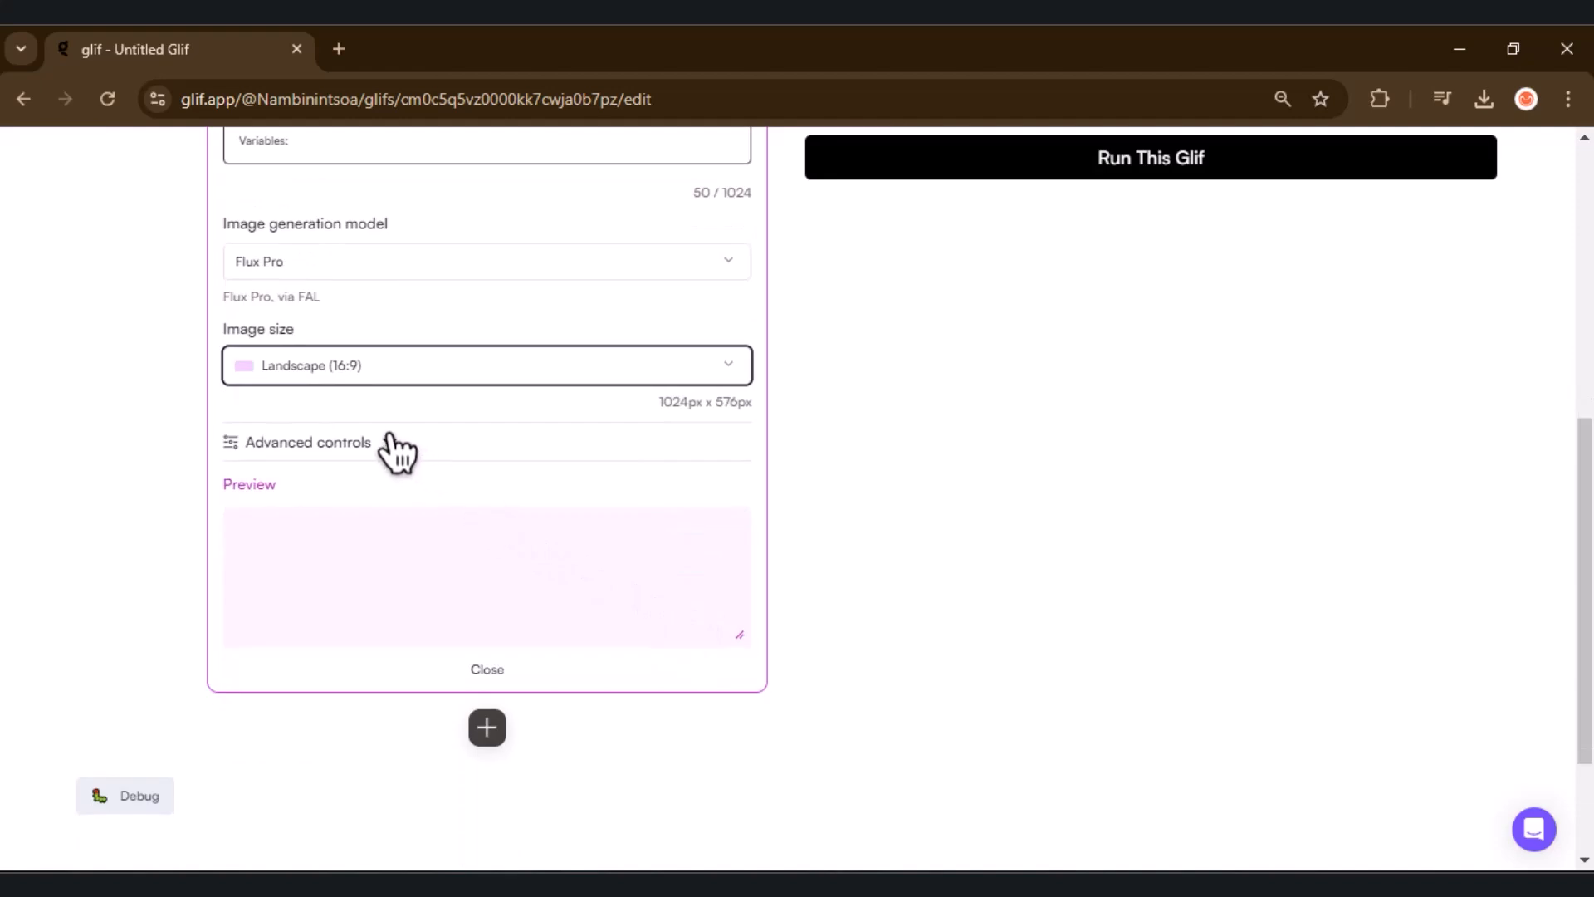
Expand the image block's advanced controls and run the glif to generate the old man photograph.
{"action": "left_click", "coordinate": [391, 448]}
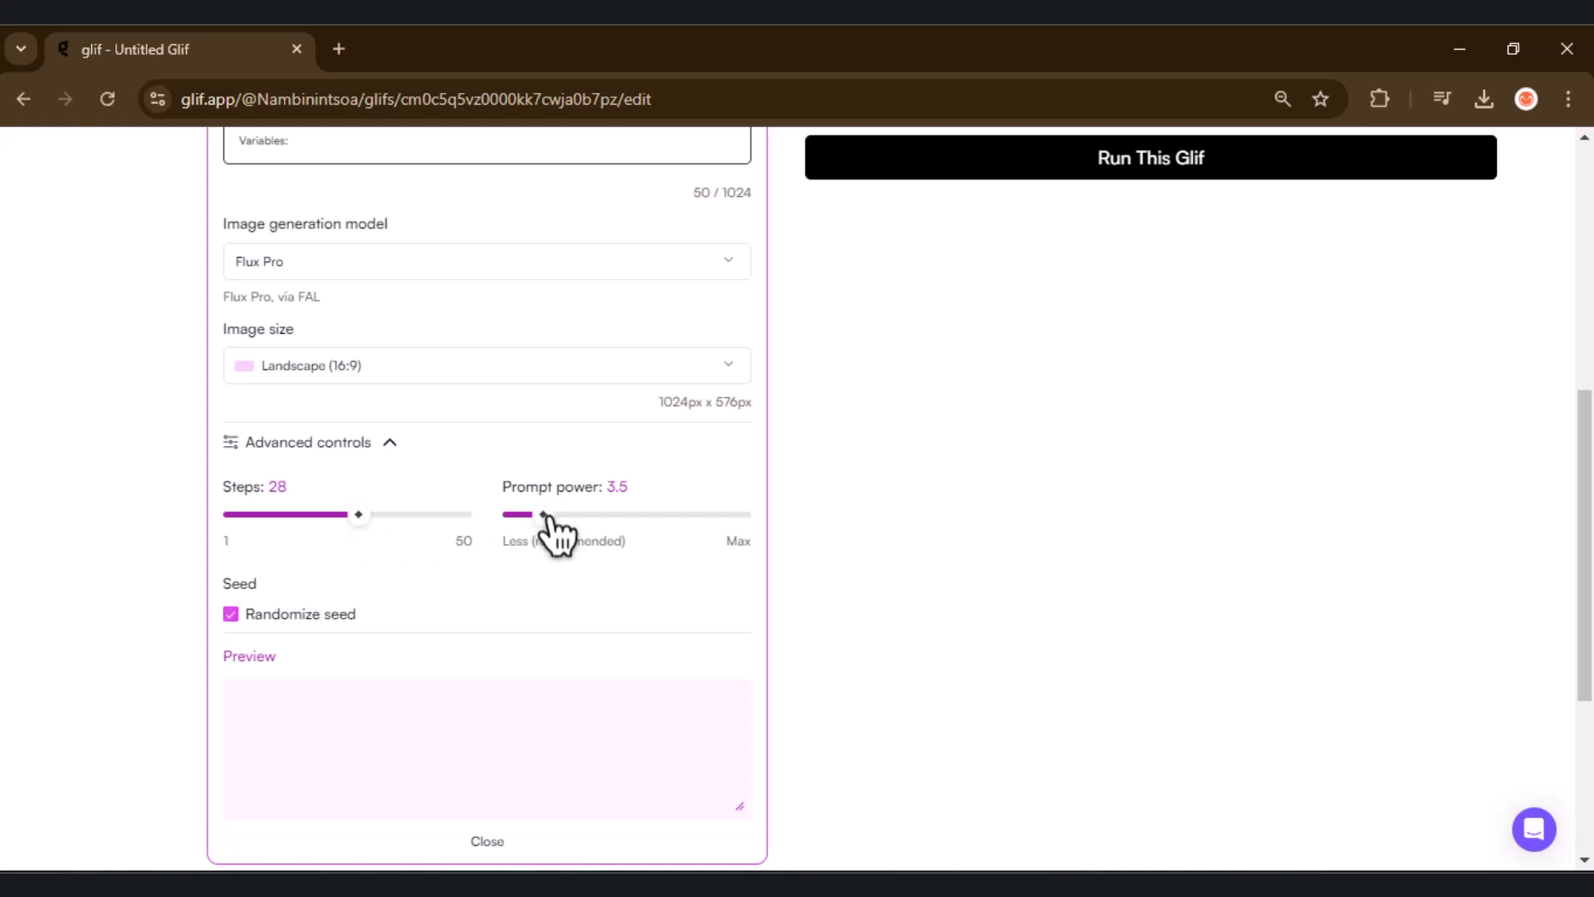
{"action": "scroll", "coordinate": [1033, 563], "scroll_direction": "up", "scroll_amount": 7}
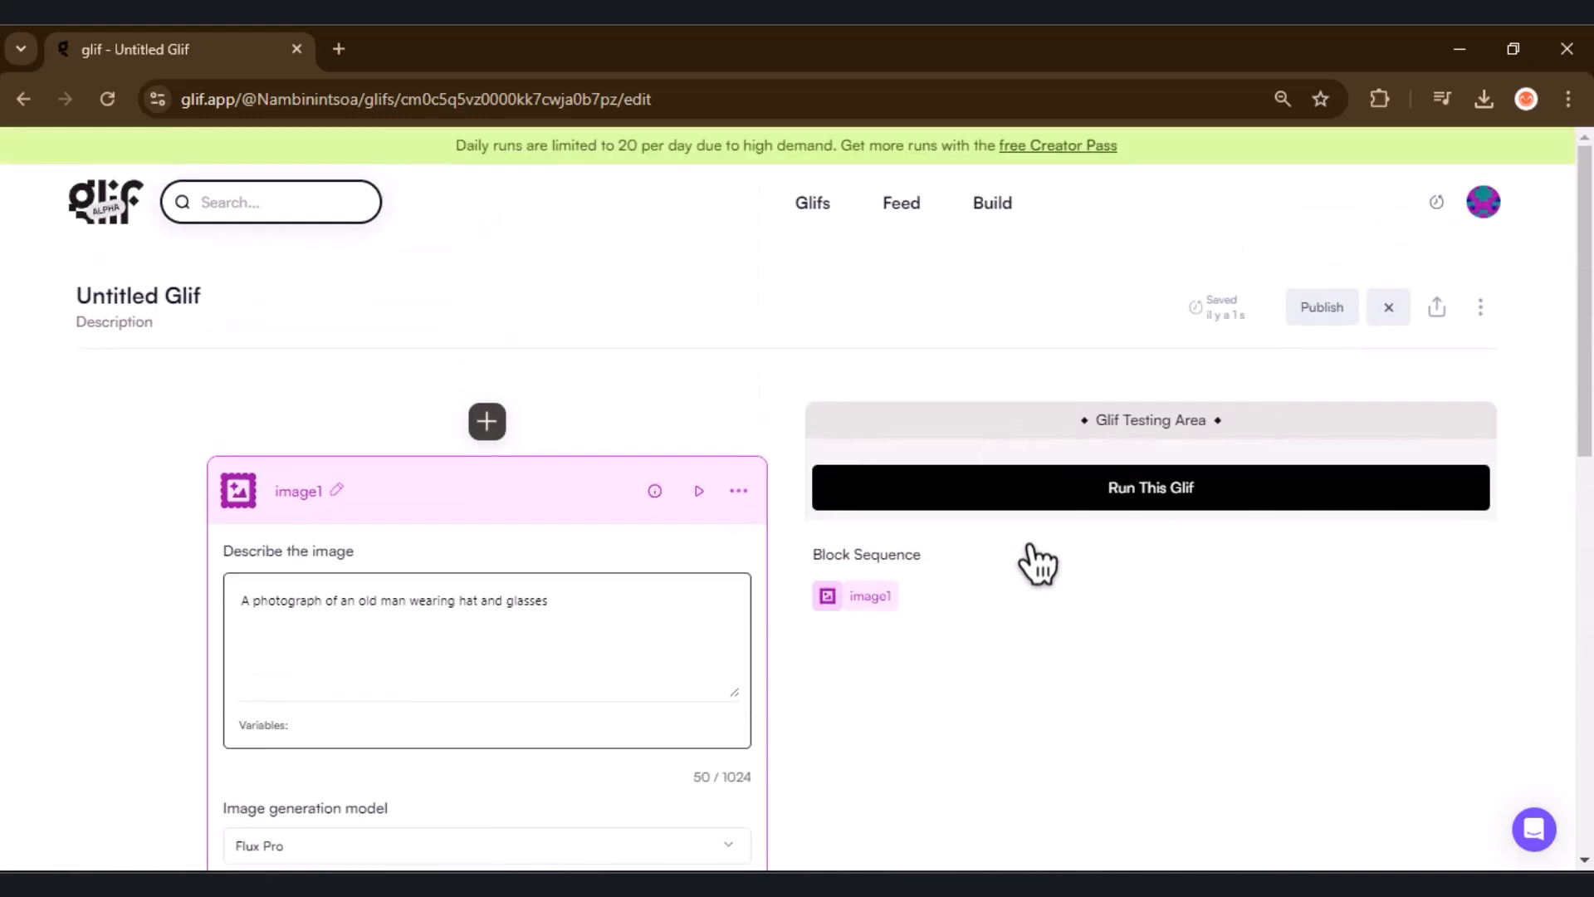
{"action": "left_click", "coordinate": [1146, 494]}
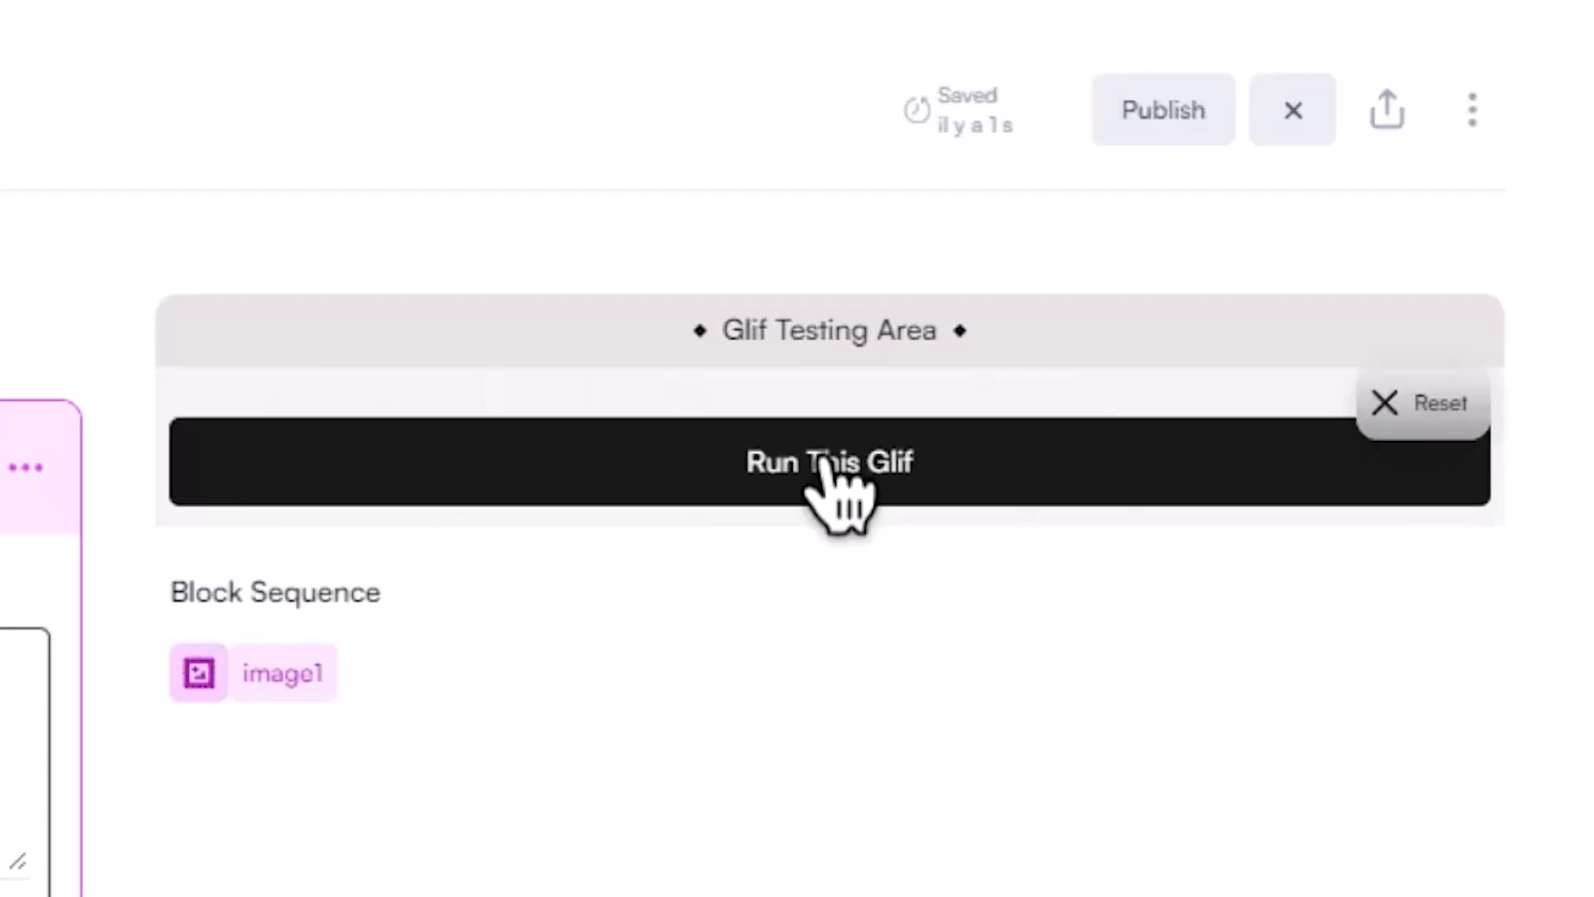
{"action": "left_click", "coordinate": [1050, 481]}
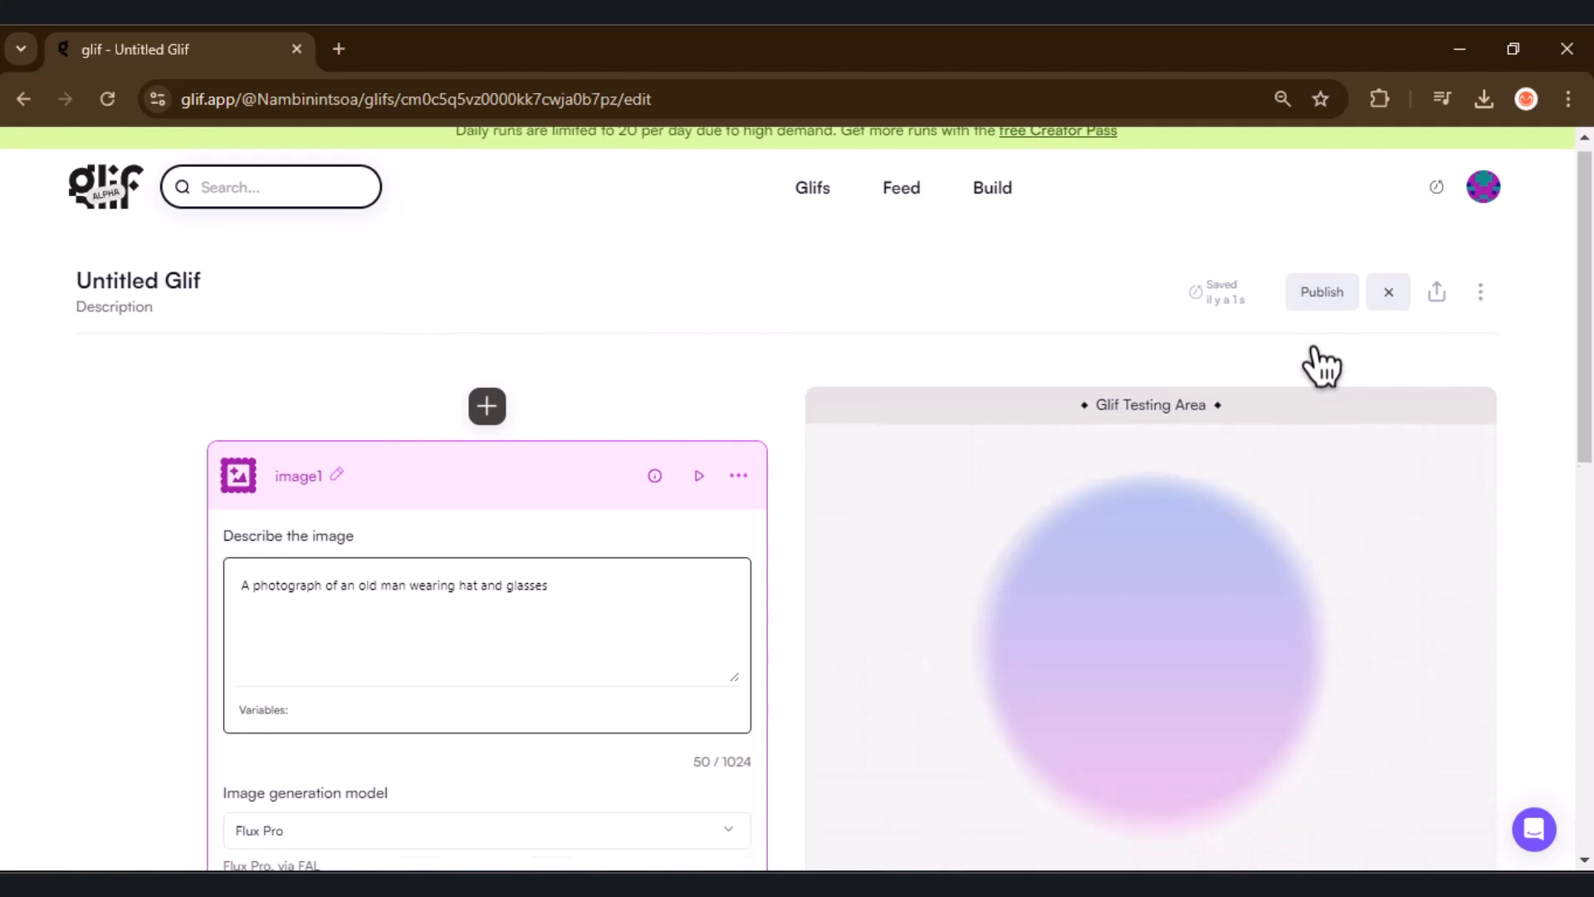
View the generated old man image enlarged and close the enlarged view.
{"action": "scroll", "coordinate": [1150, 249], "scroll_direction": "down", "scroll_amount": 3}
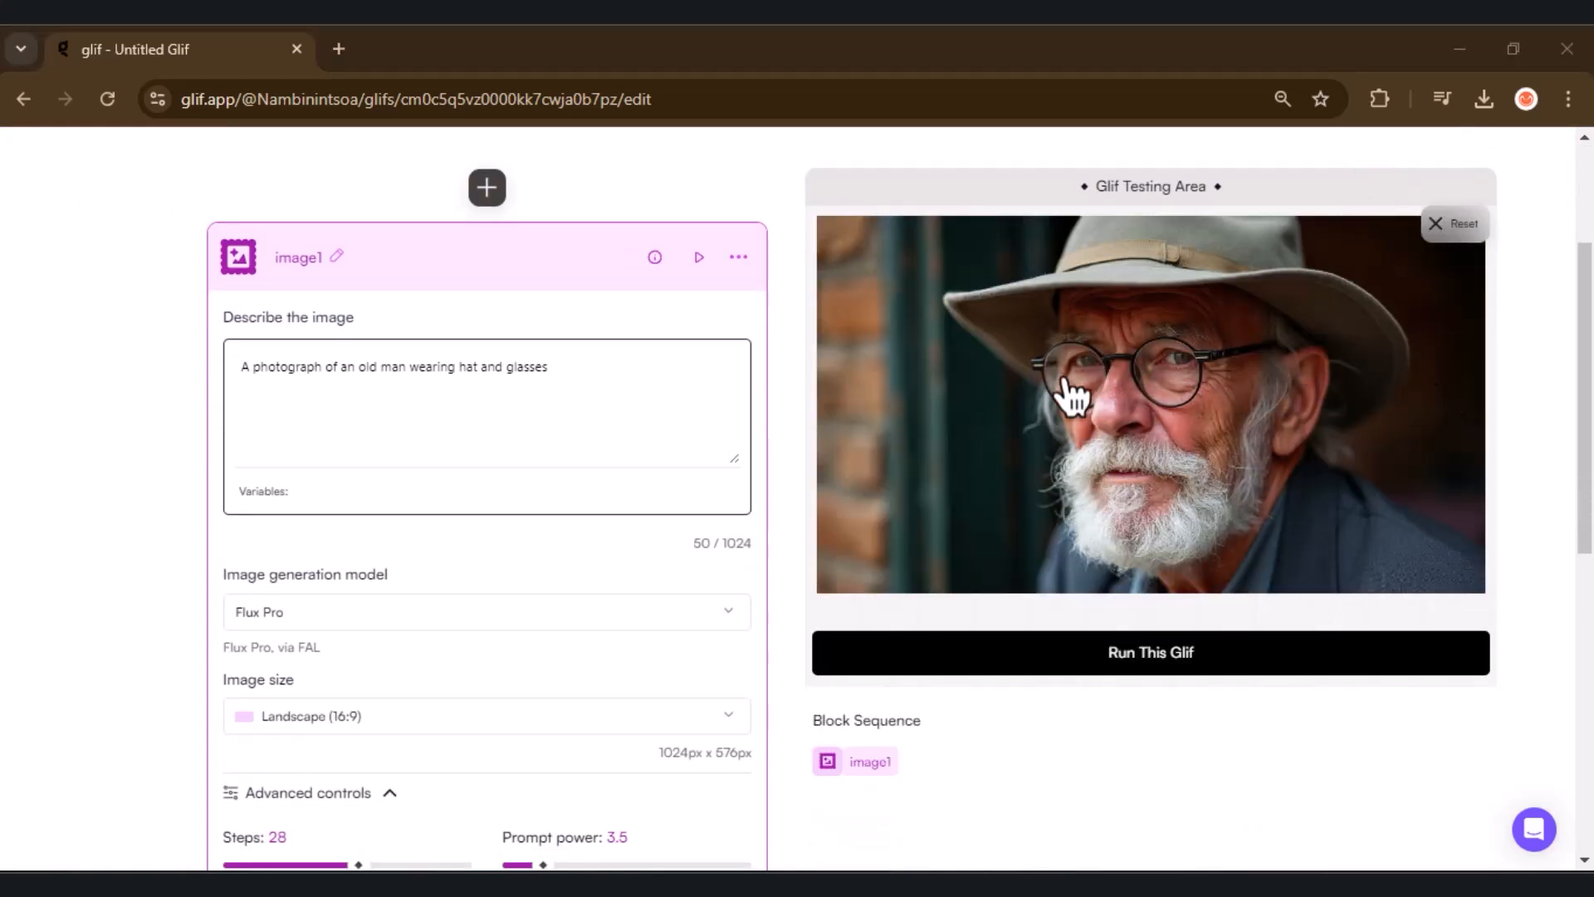
{"action": "left_click", "coordinate": [1017, 398]}
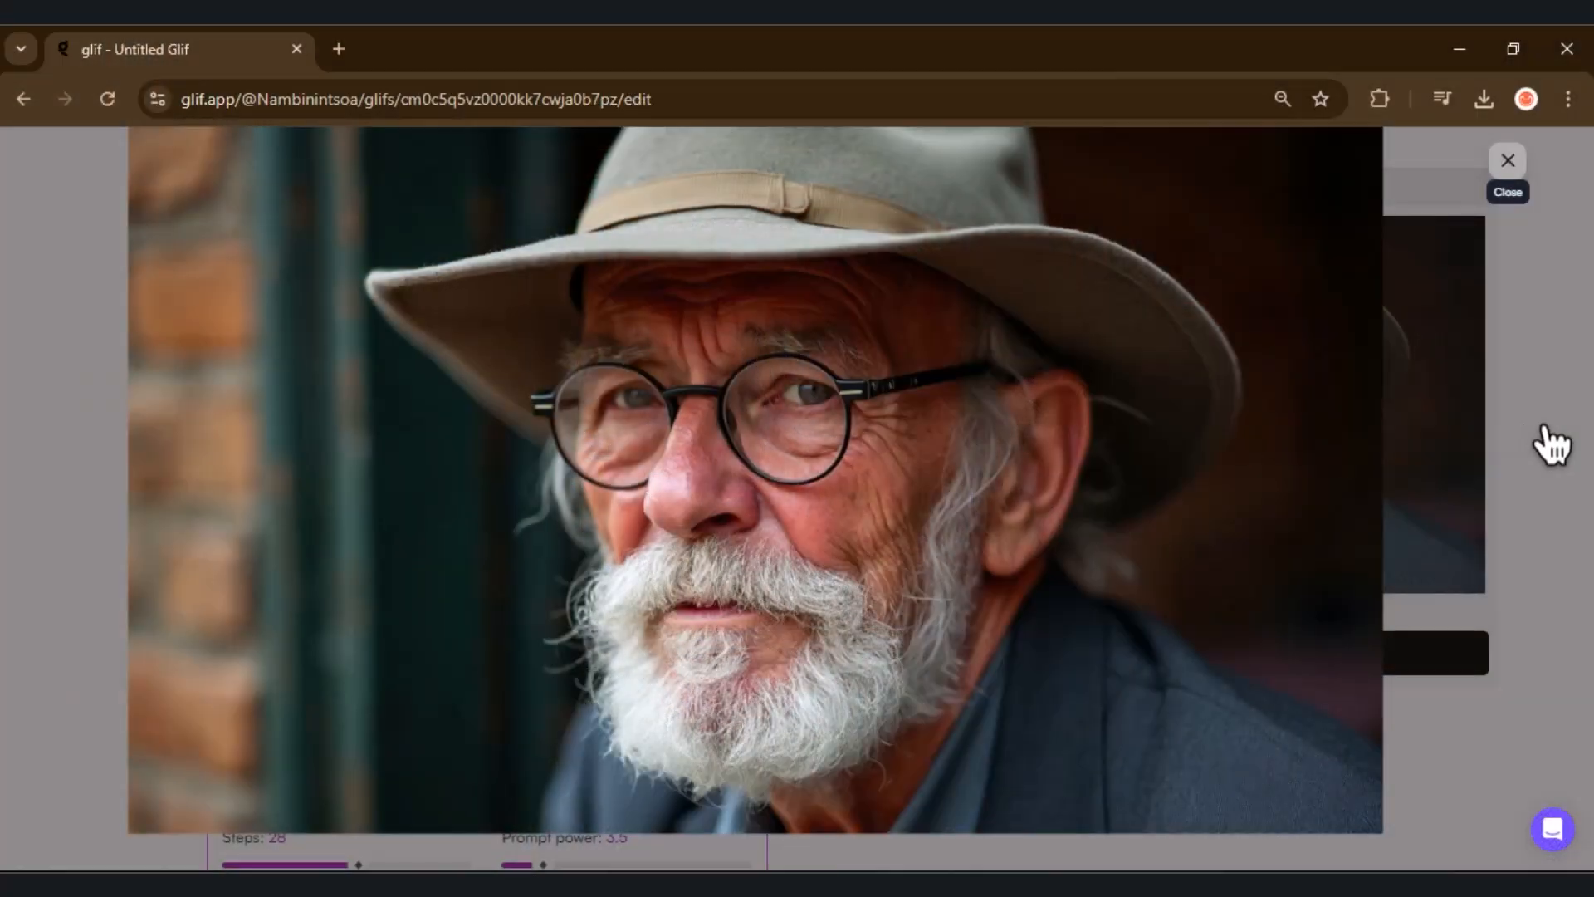
{"action": "left_click", "coordinate": [1508, 161]}
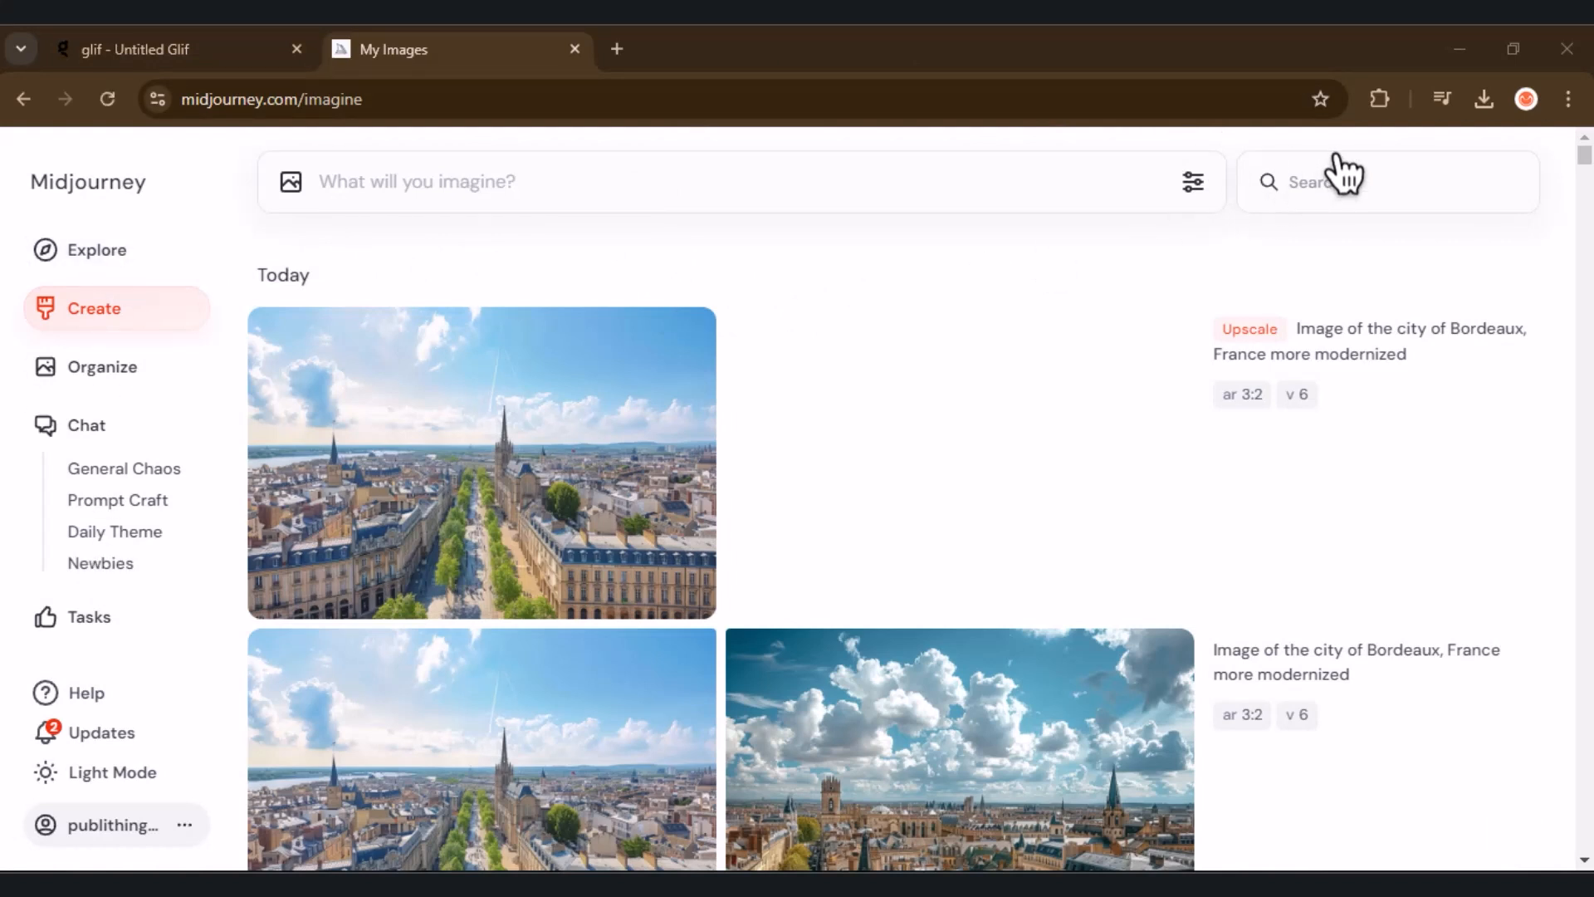
In Midjourney, generate images from the prompt "A photograph of an old man wearing hat and glasses --ar 3:2 --v 6.1".
{"action": "left_click", "coordinate": [538, 184]}
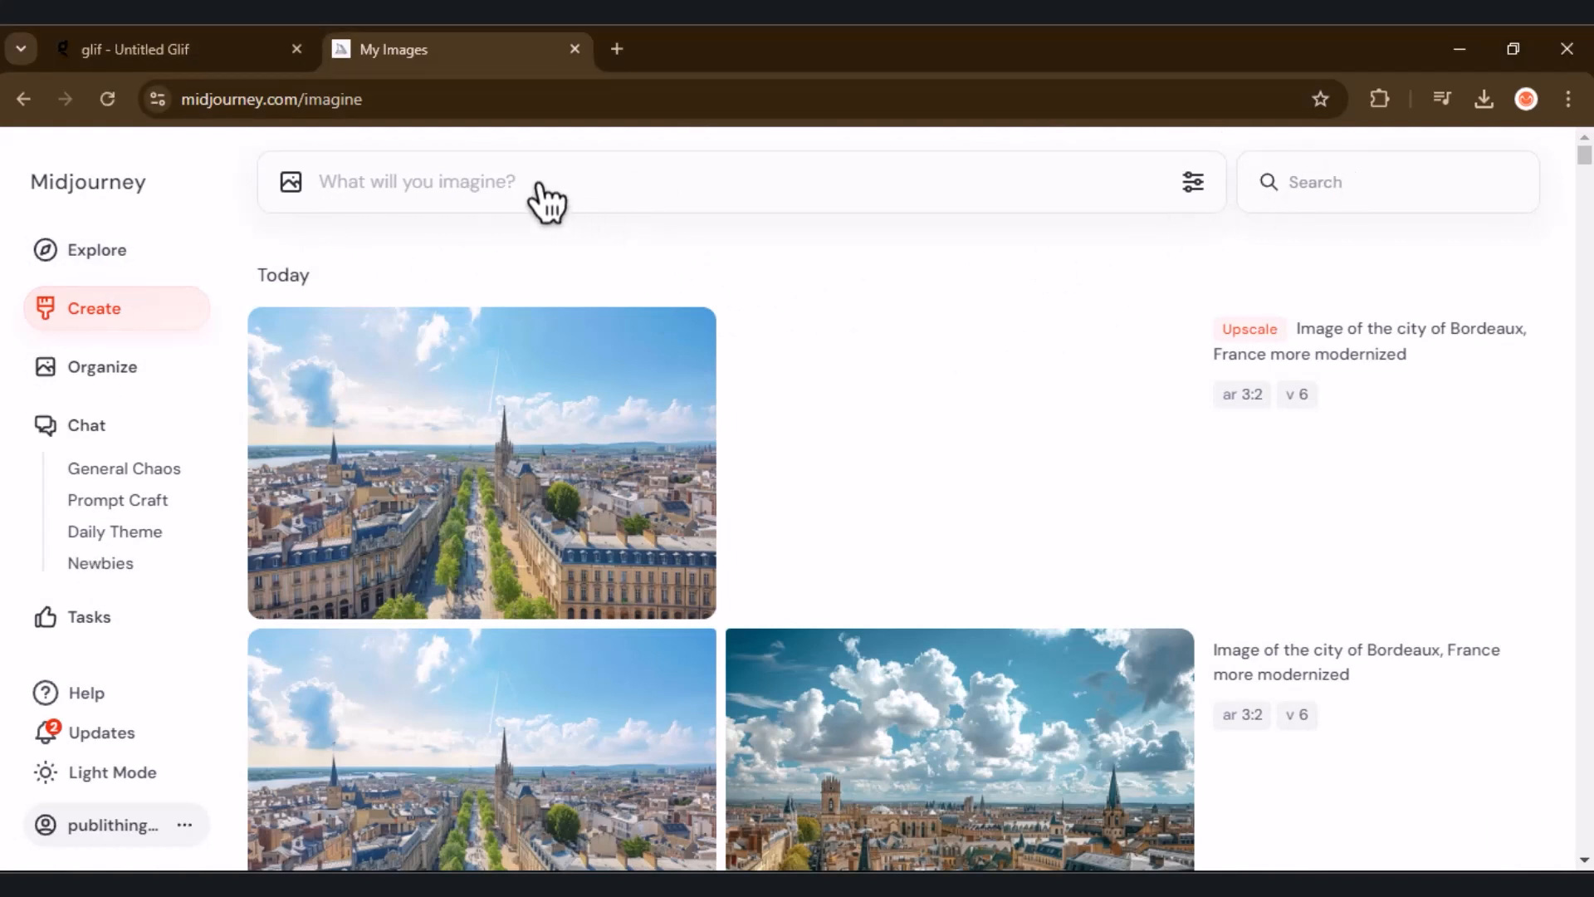
{"action": "type", "text": "A photograph of an old man wearing hat and glasses --ar 3:2 --v 6.1"}
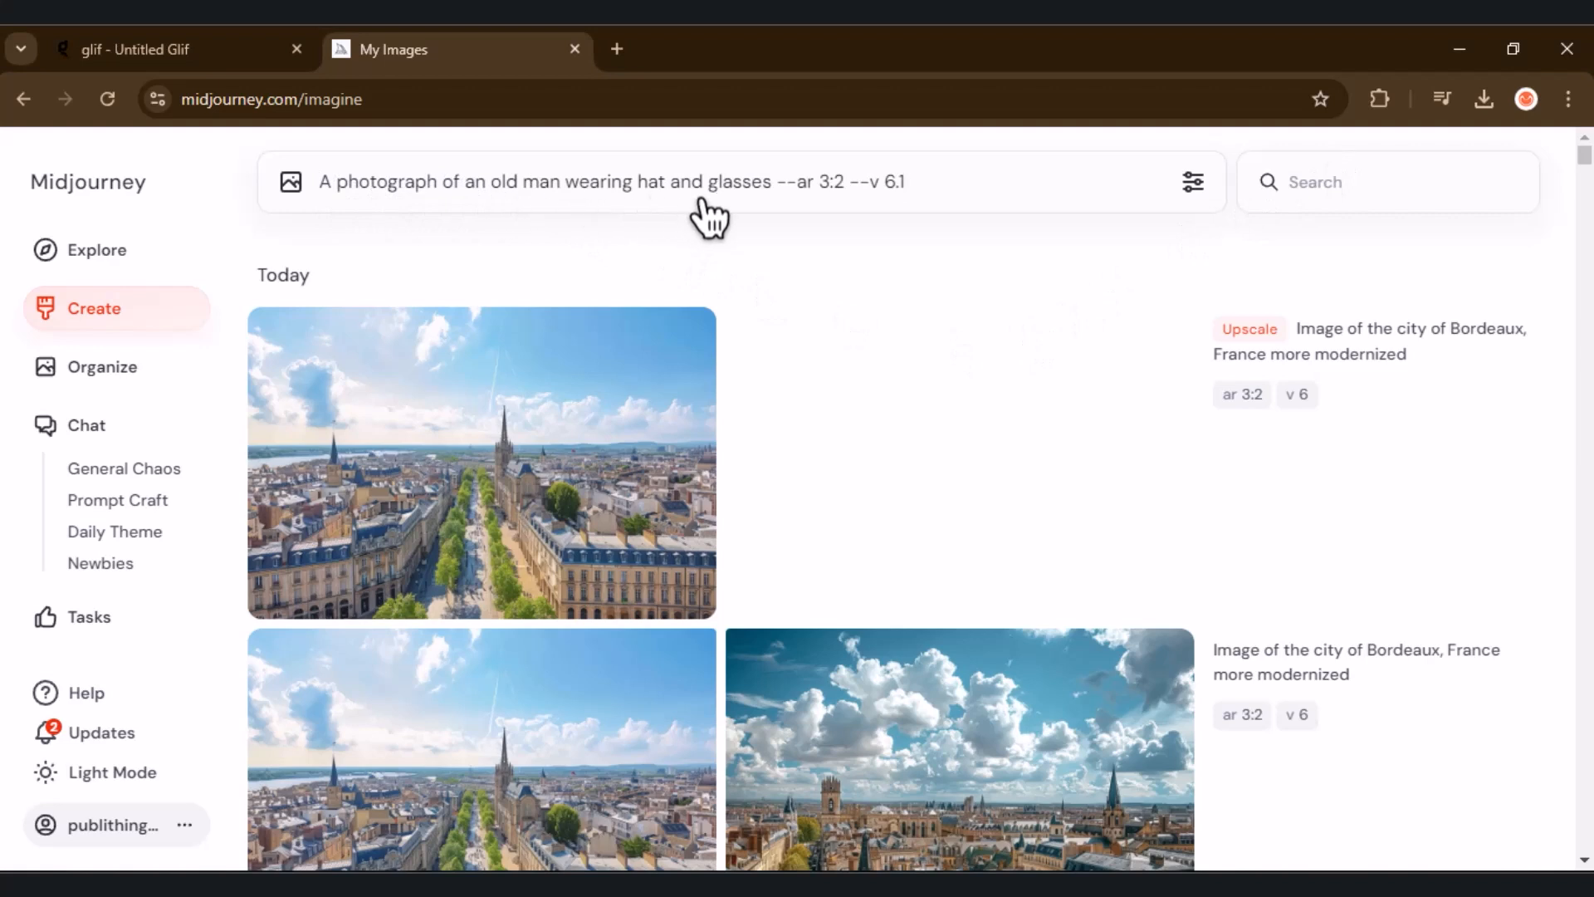
{"action": "key", "text": "Return"}
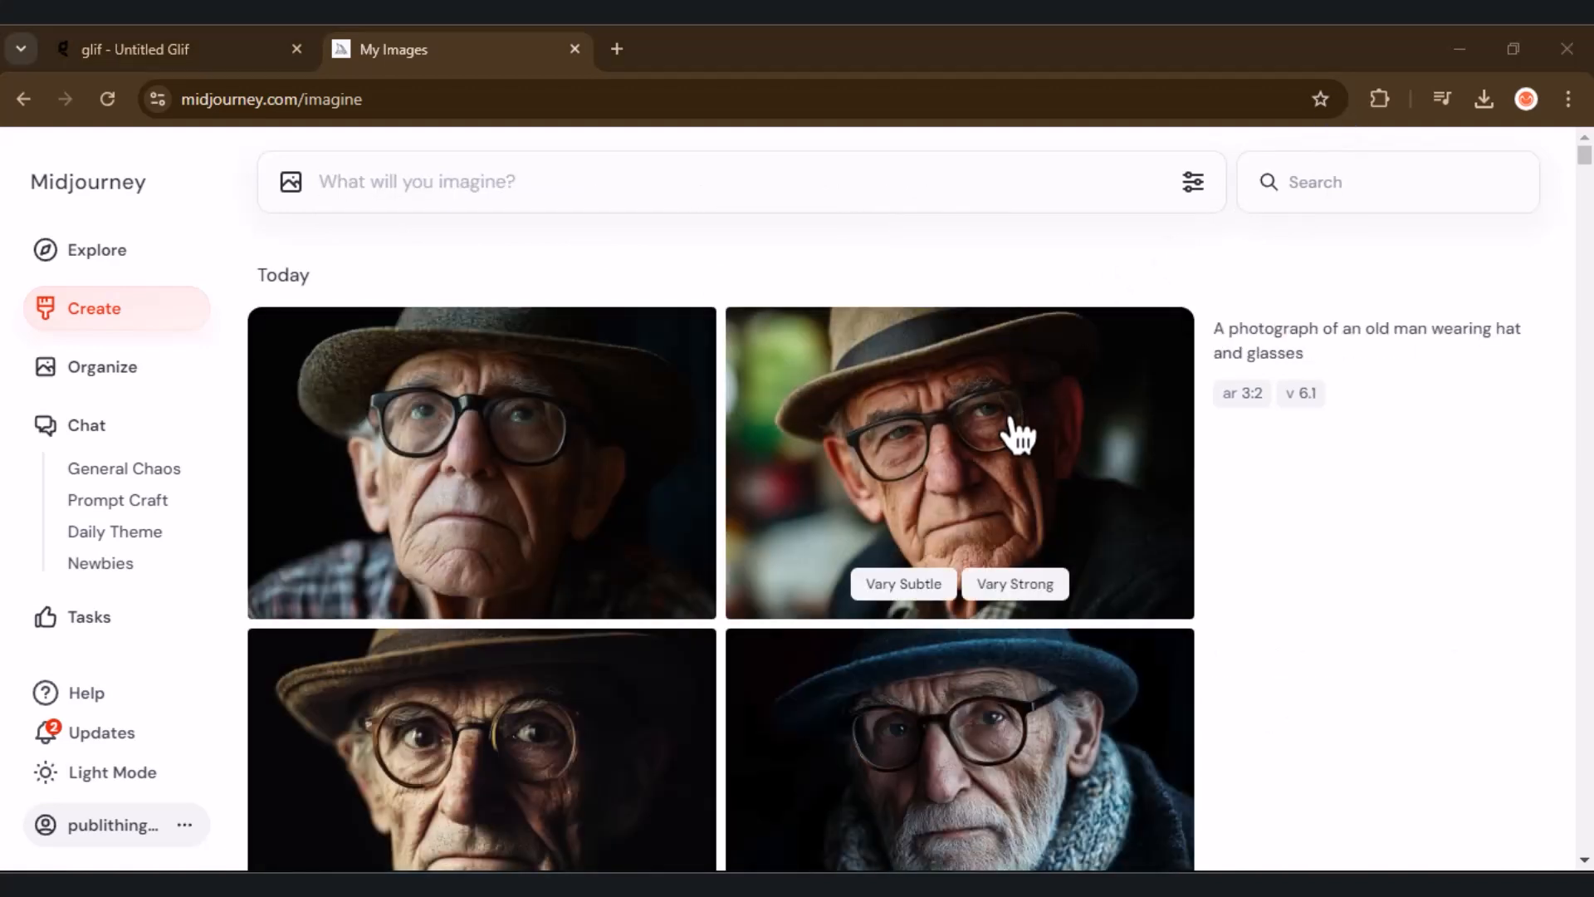
Browse the Midjourney old man results and enlarge the one with the blue hat and knitted scarf.
{"action": "scroll", "coordinate": [1014, 435], "scroll_direction": "down", "scroll_amount": 1}
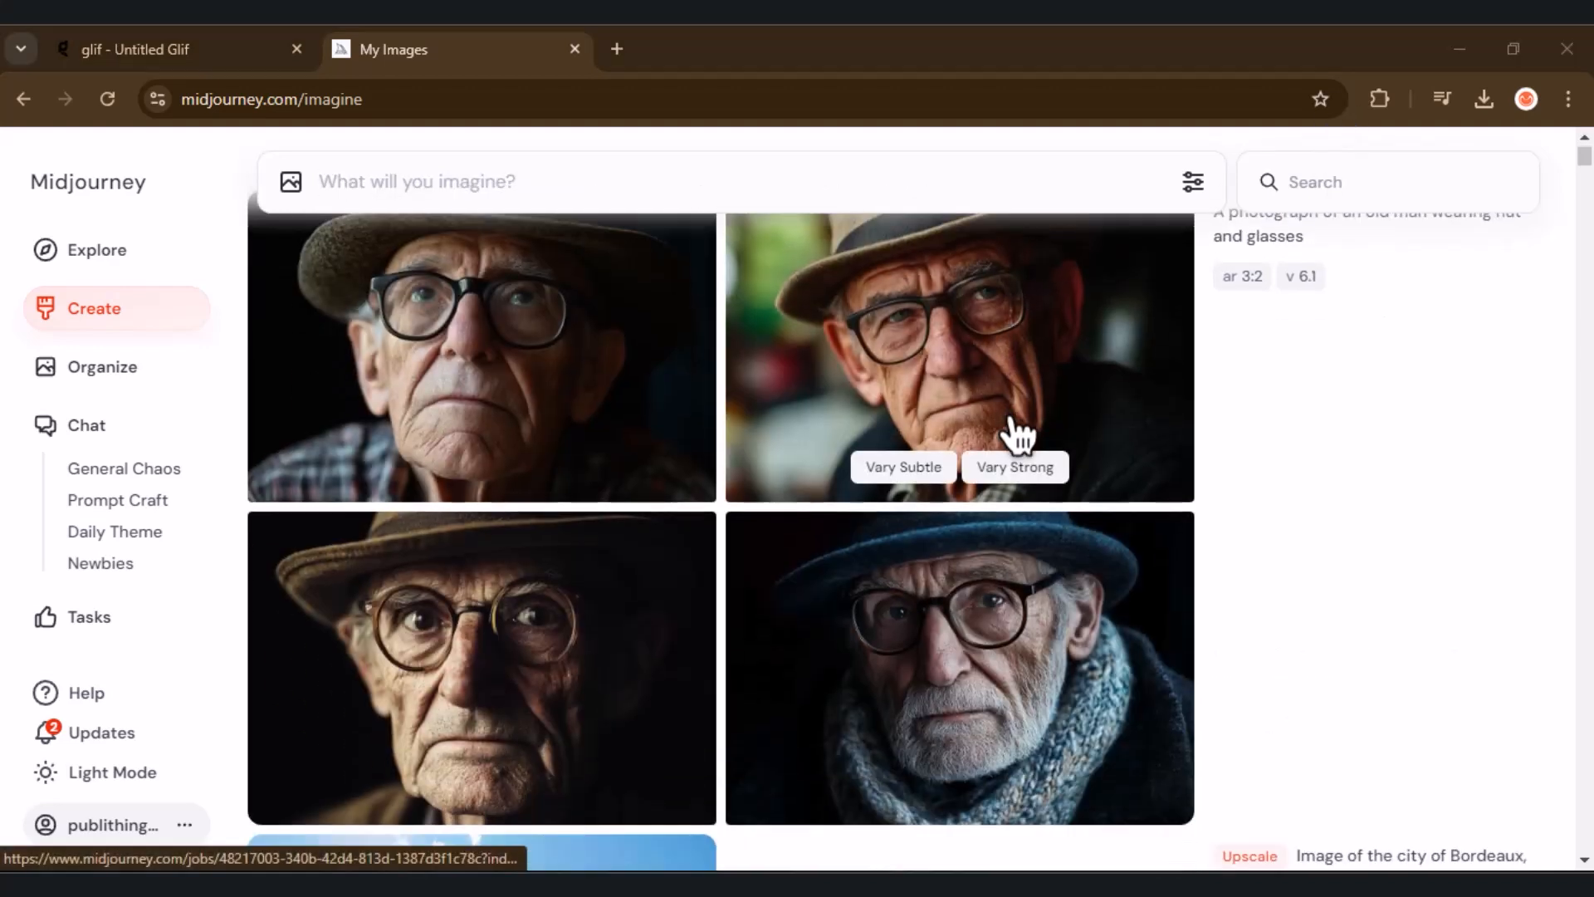
{"action": "left_click", "coordinate": [515, 376]}
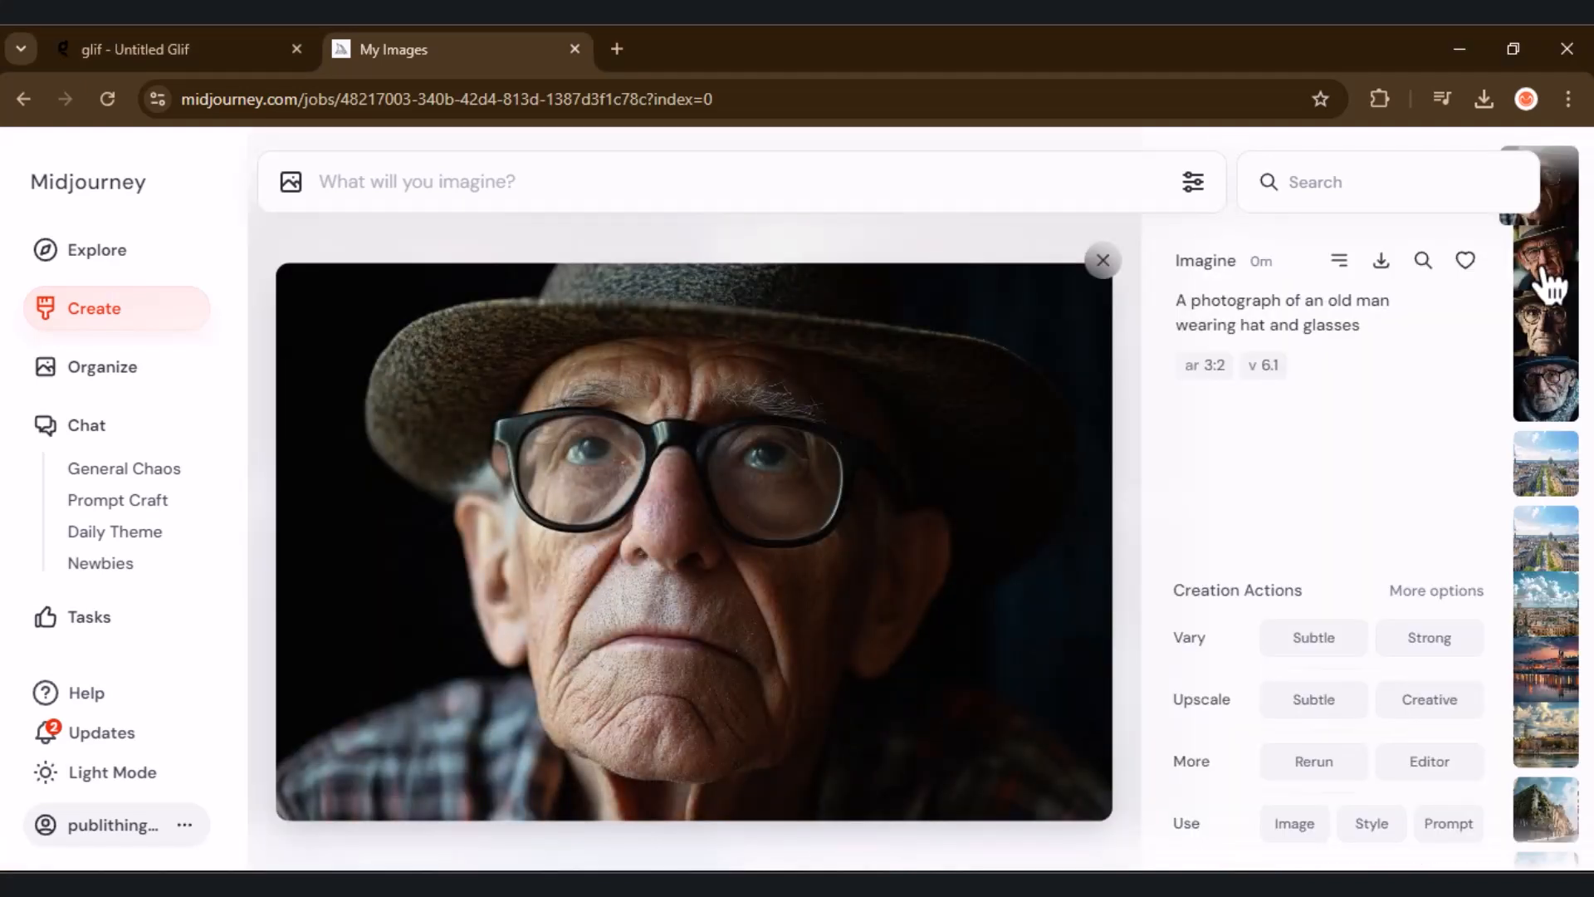
{"action": "left_click", "coordinate": [1543, 283]}
{"action": "scroll", "coordinate": [1542, 270], "scroll_direction": "down", "scroll_amount": 1}
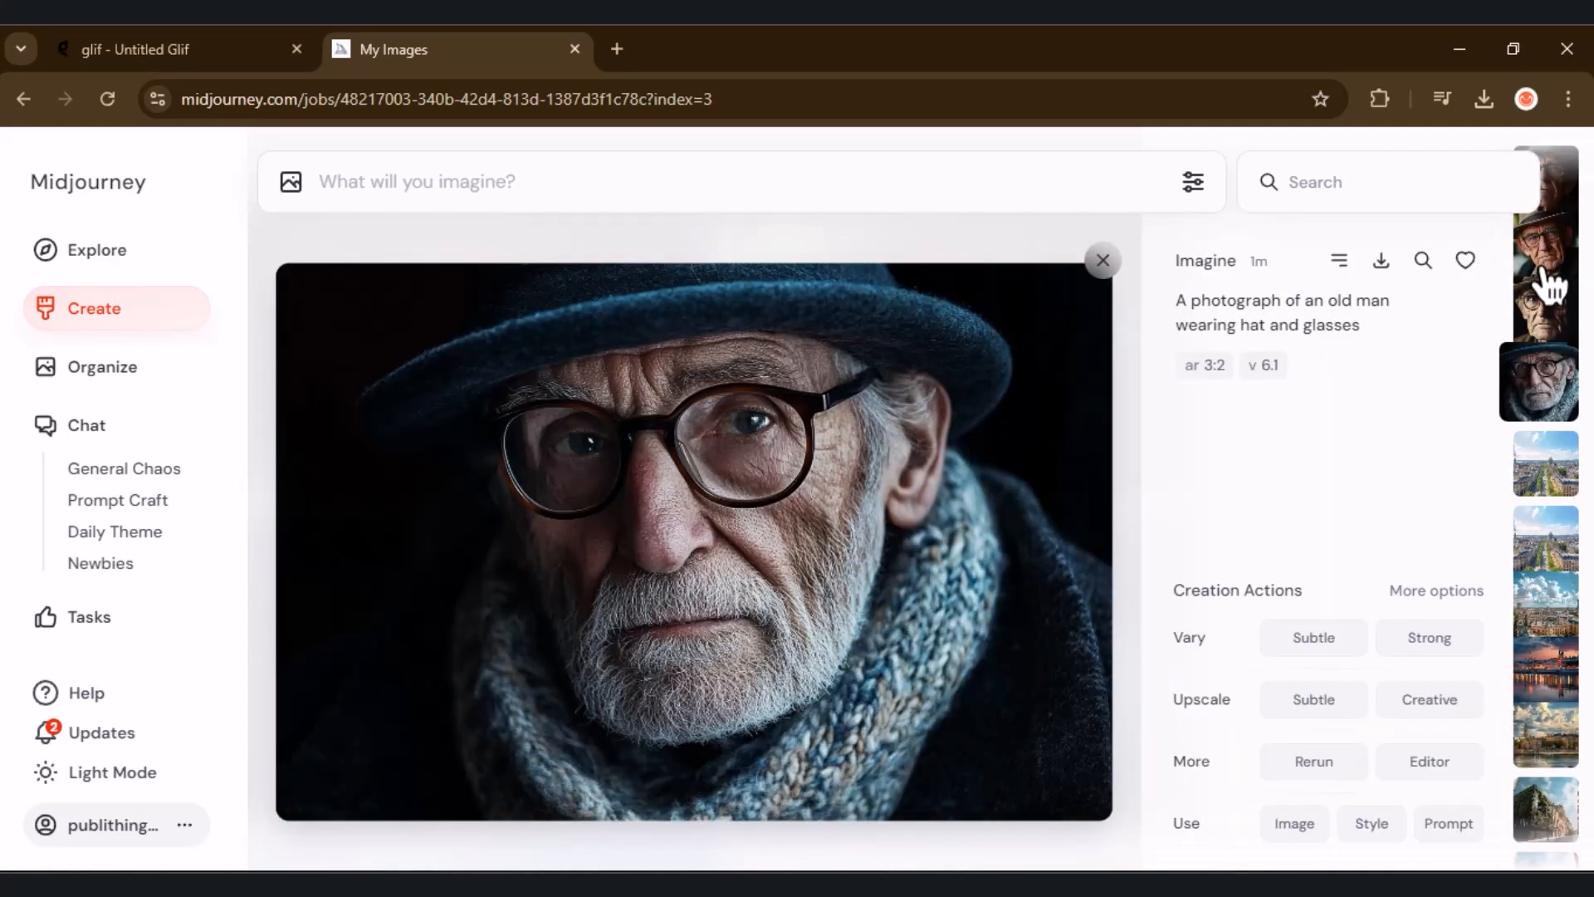
{"action": "left_click", "coordinate": [779, 501]}
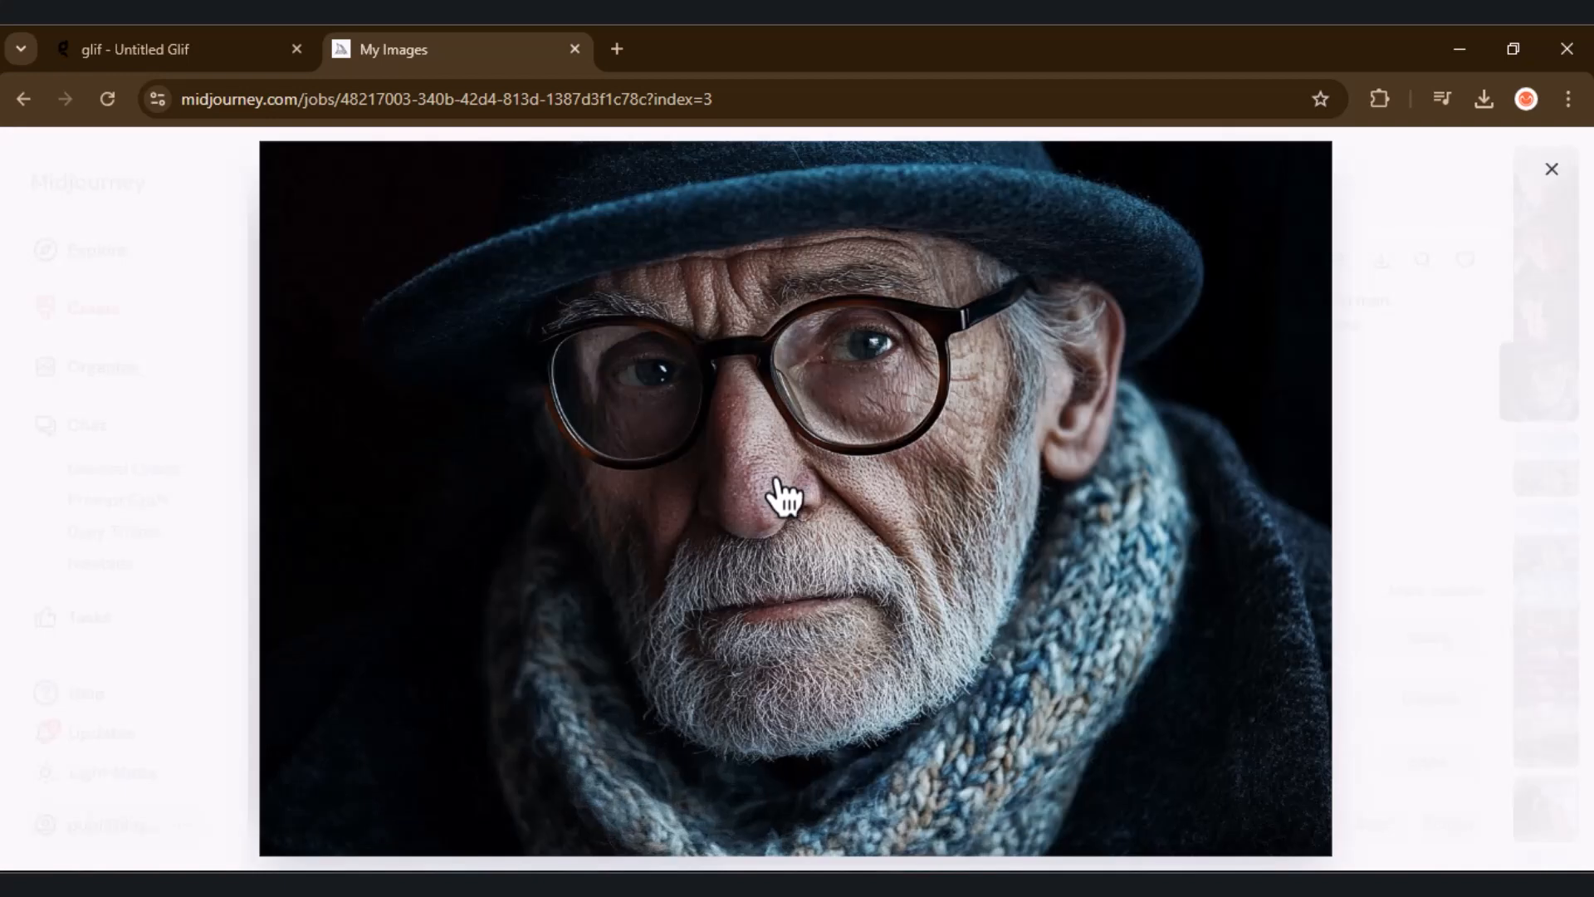
{"action": "right_click", "coordinate": [819, 431]}
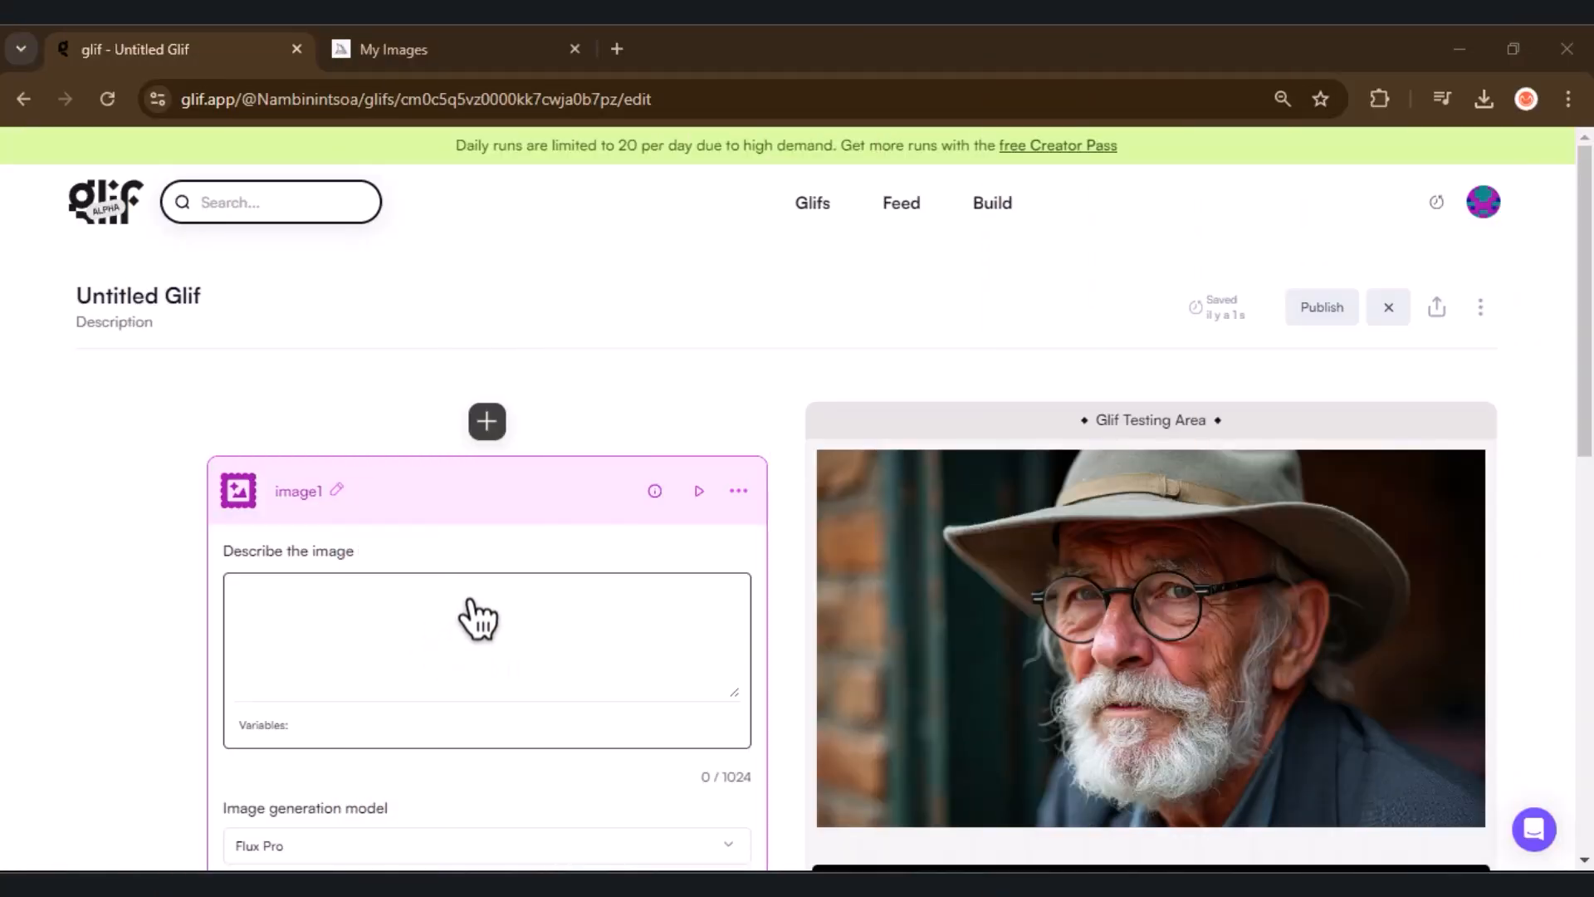
Back in Glif, describe the image as "A woman wearing a black jacket and a red dress walking on a Tokyo street" and run the glif.
{"action": "left_click", "coordinate": [479, 619]}
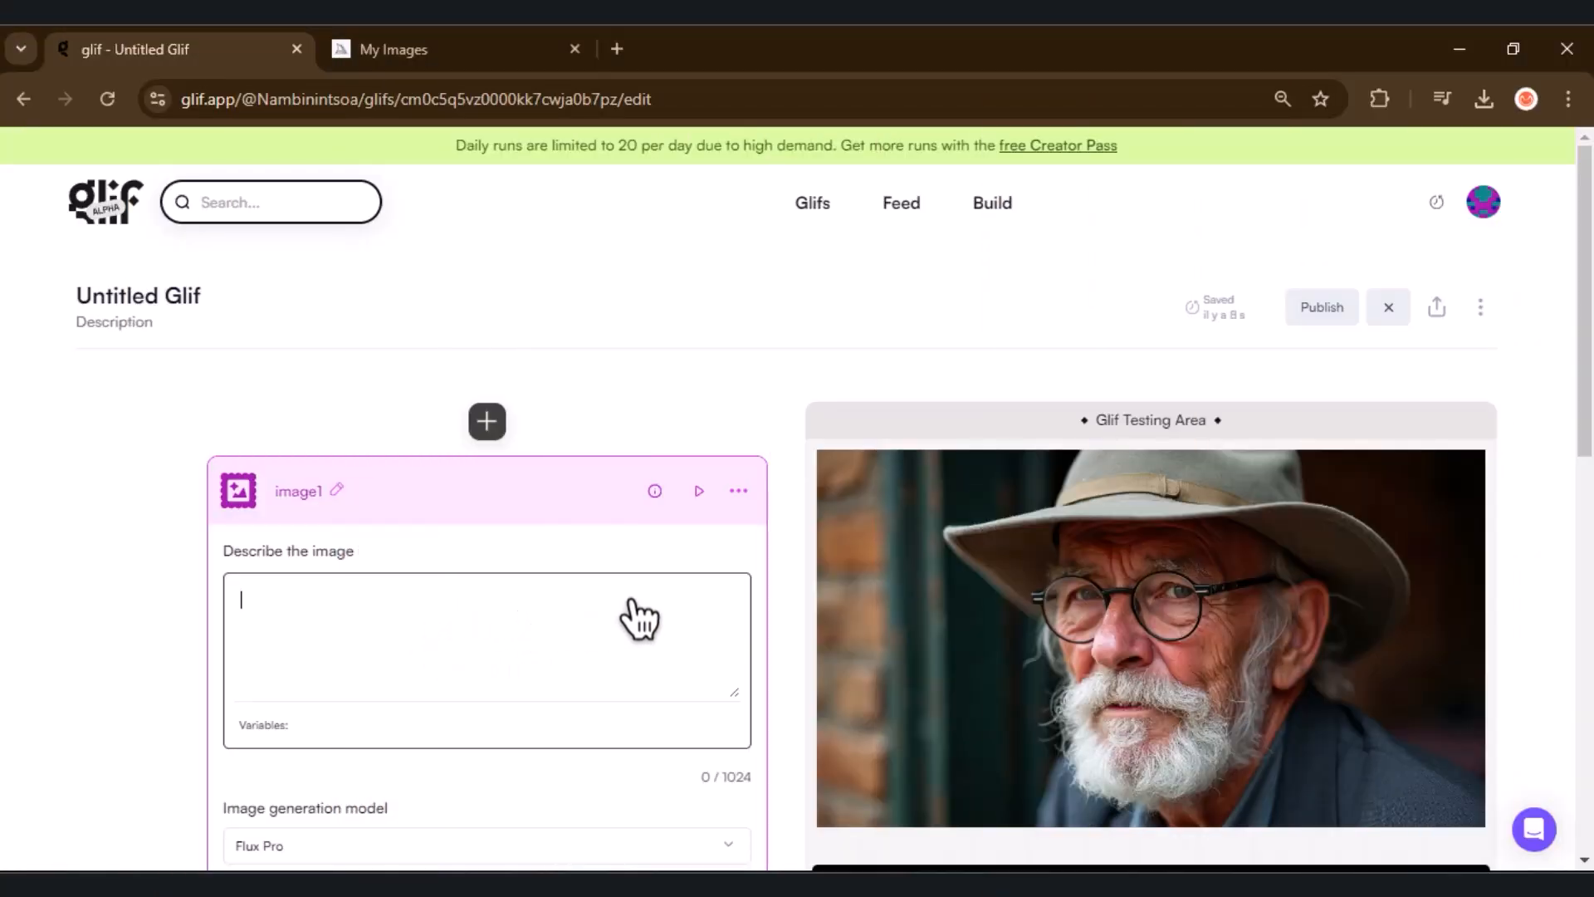
{"action": "type", "text": "A woman wearing a black jacket and a red dress walking on a Tokyo street"}
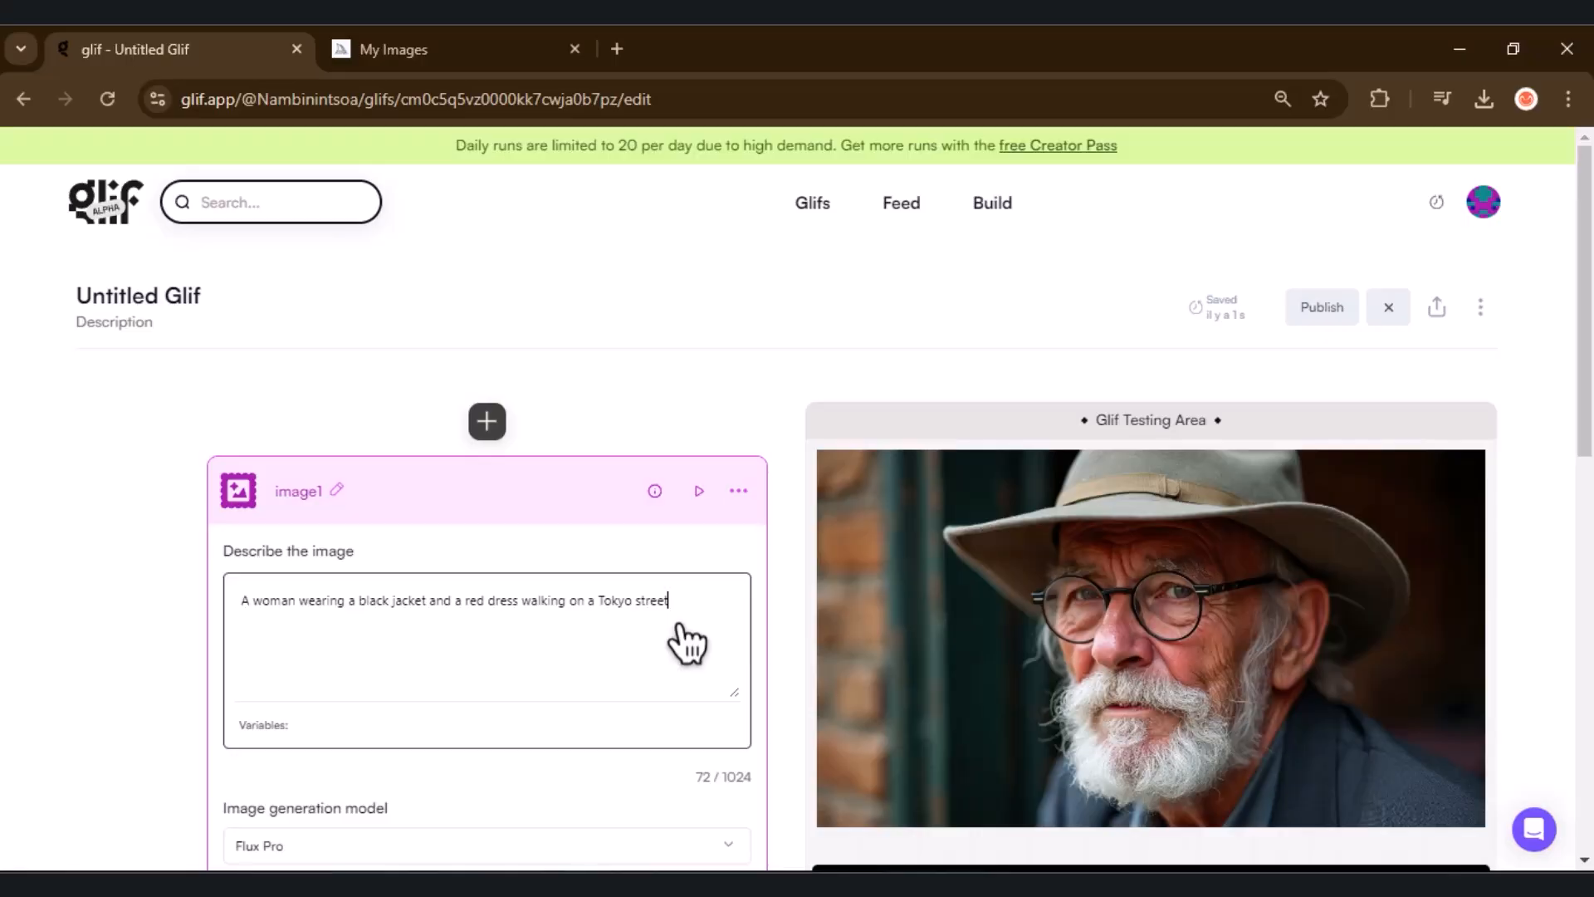
{"action": "scroll", "coordinate": [1179, 606], "scroll_direction": "down", "scroll_amount": 3}
{"action": "left_click", "coordinate": [1067, 655]}
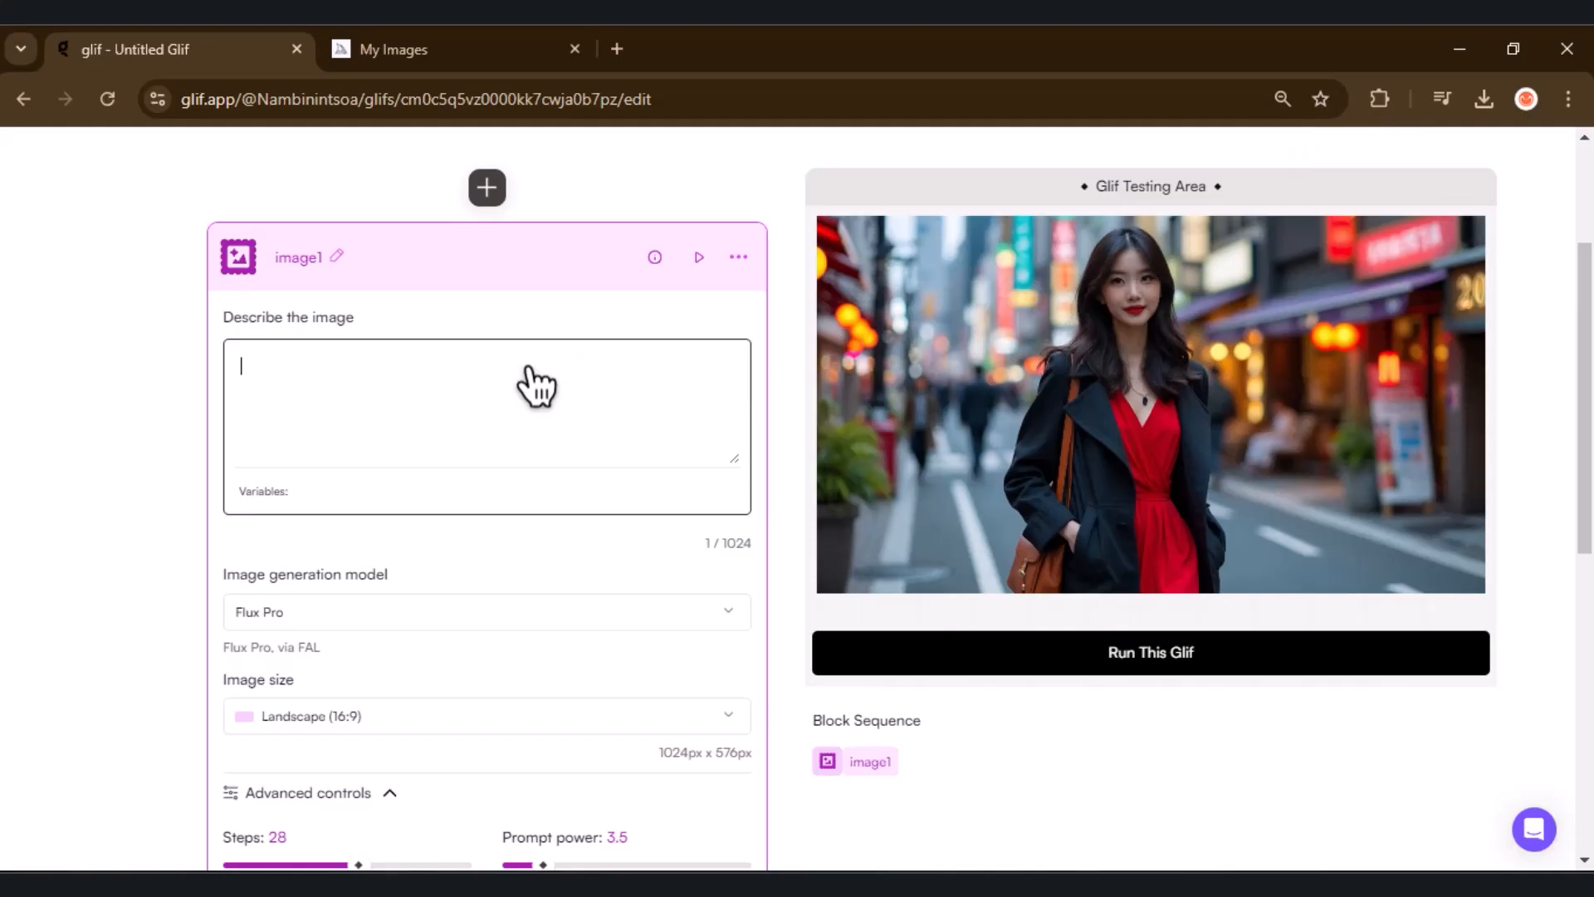
Describe the image as A robot writing with chalk on blackboard "Like this video" and run the glif.
{"action": "type", "text": "A robot writing with chalk on blackboard \"Like this video\""}
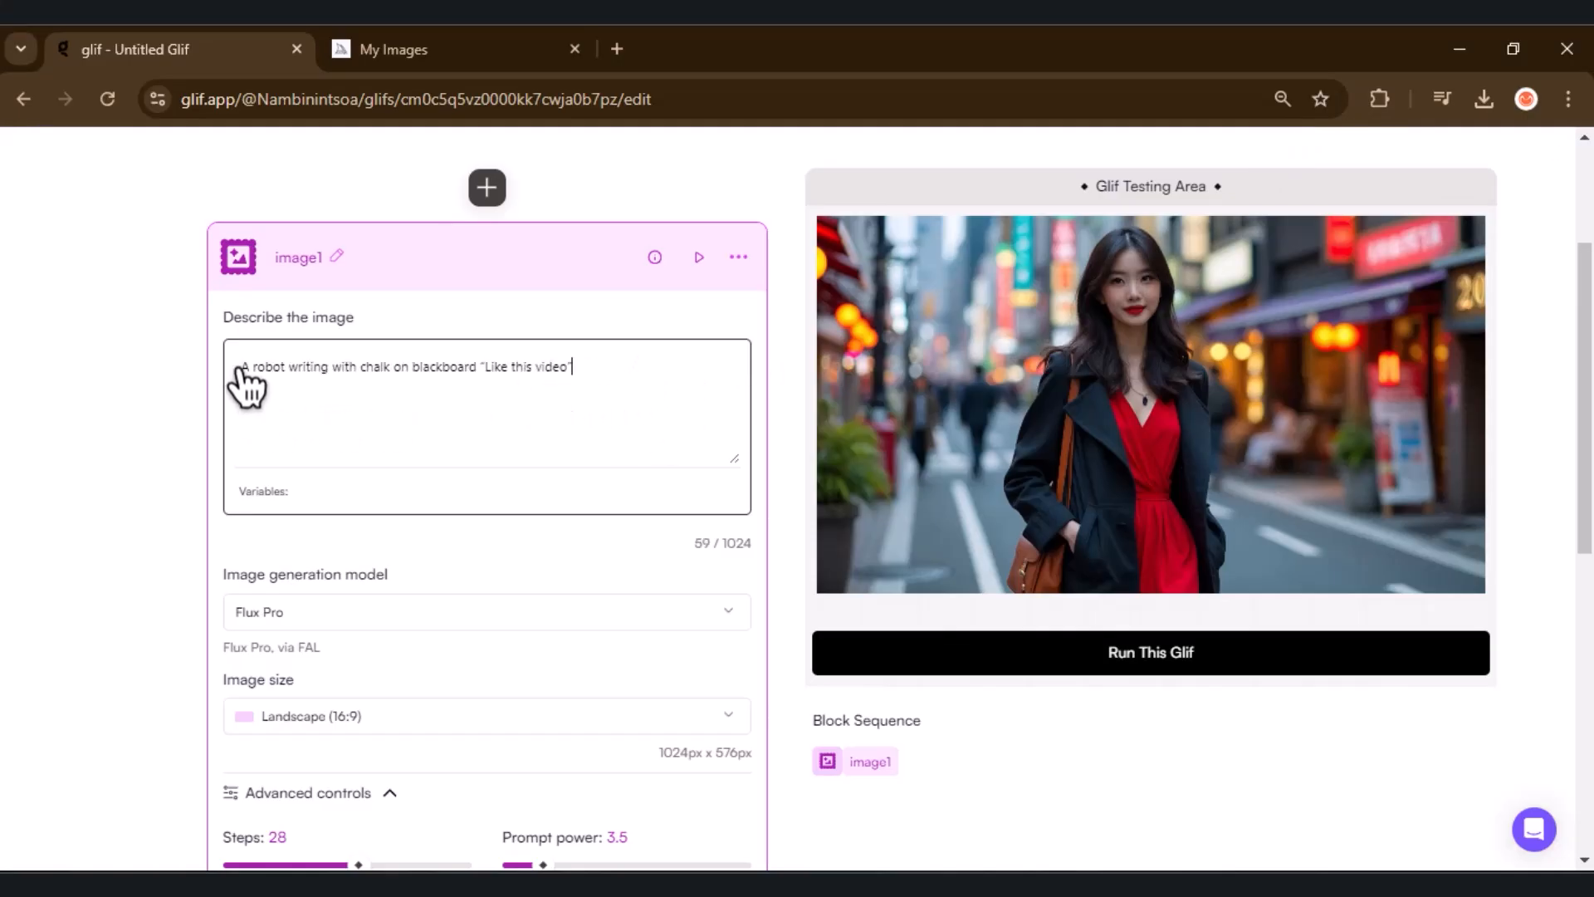
{"action": "left_click_drag", "start_coordinate": [243, 369], "coordinate": [596, 376]}
{"action": "left_click", "coordinate": [607, 395]}
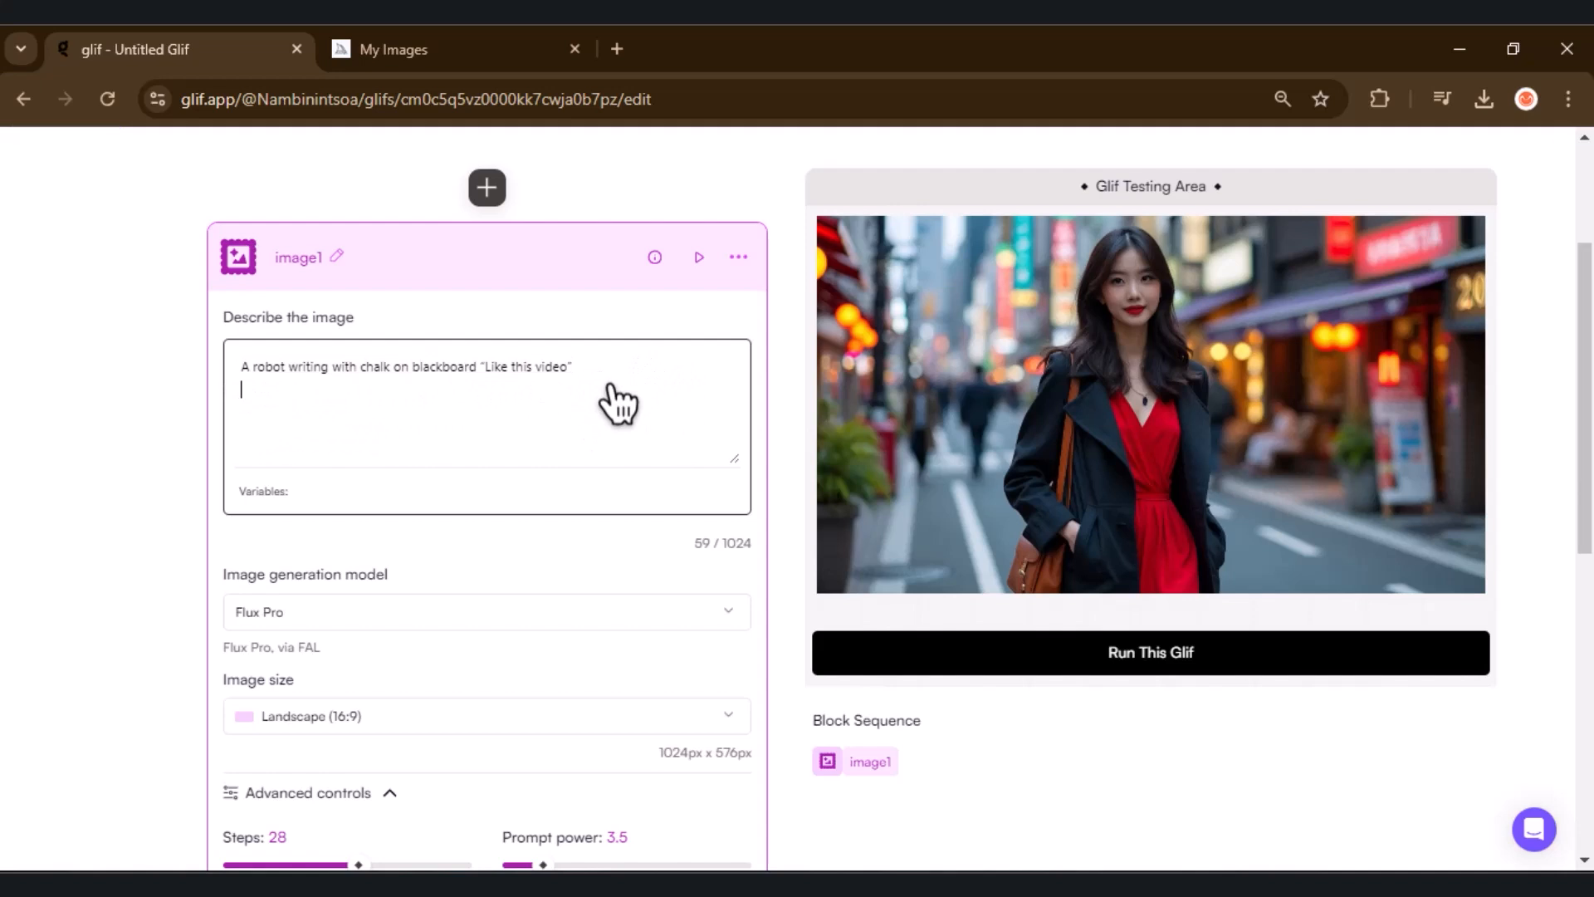
{"action": "left_click", "coordinate": [1209, 654]}
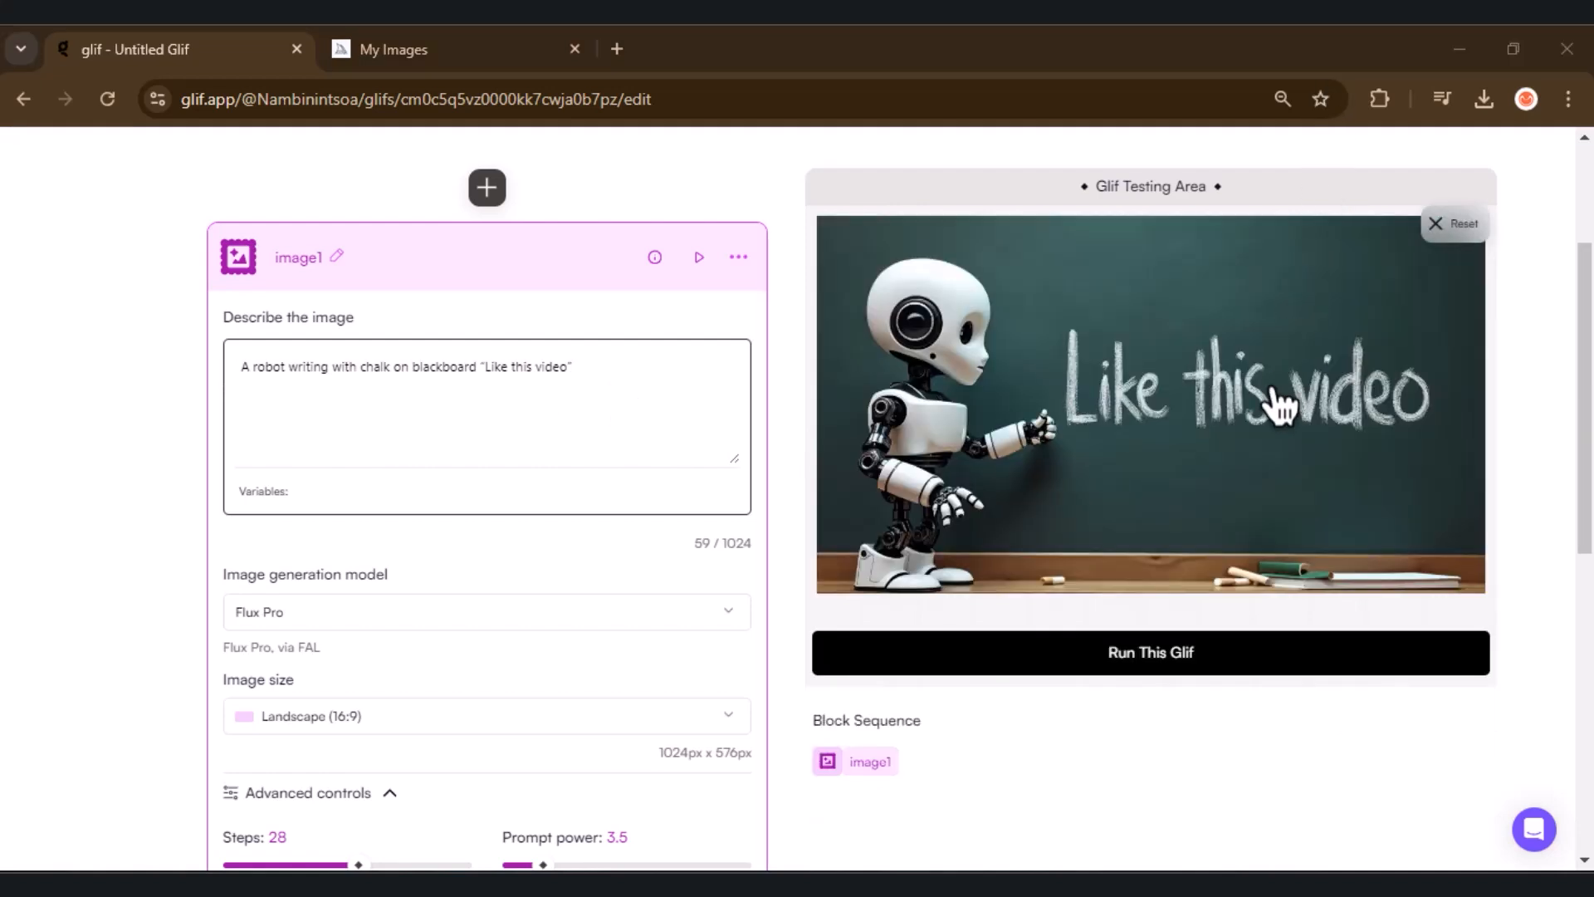
View the generated robot image enlarged, and compare it with Midjourney's enlarged image for the same prompt.
{"action": "left_click", "coordinate": [1103, 409]}
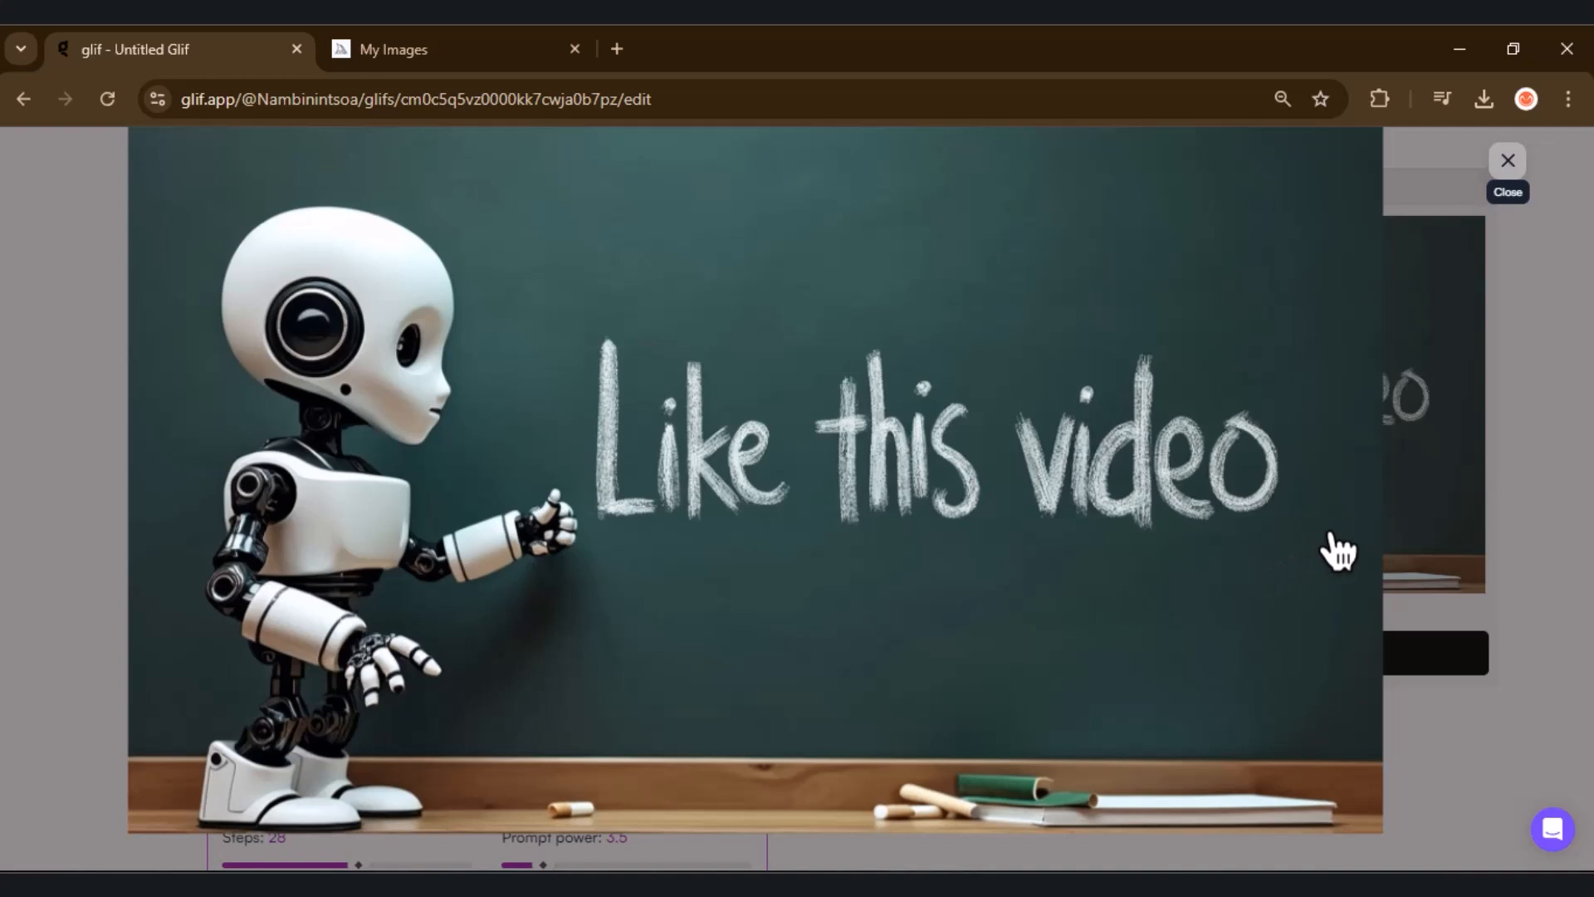
{"action": "left_click", "coordinate": [1508, 162]}
{"action": "key", "text": "ctrl+Tab"}
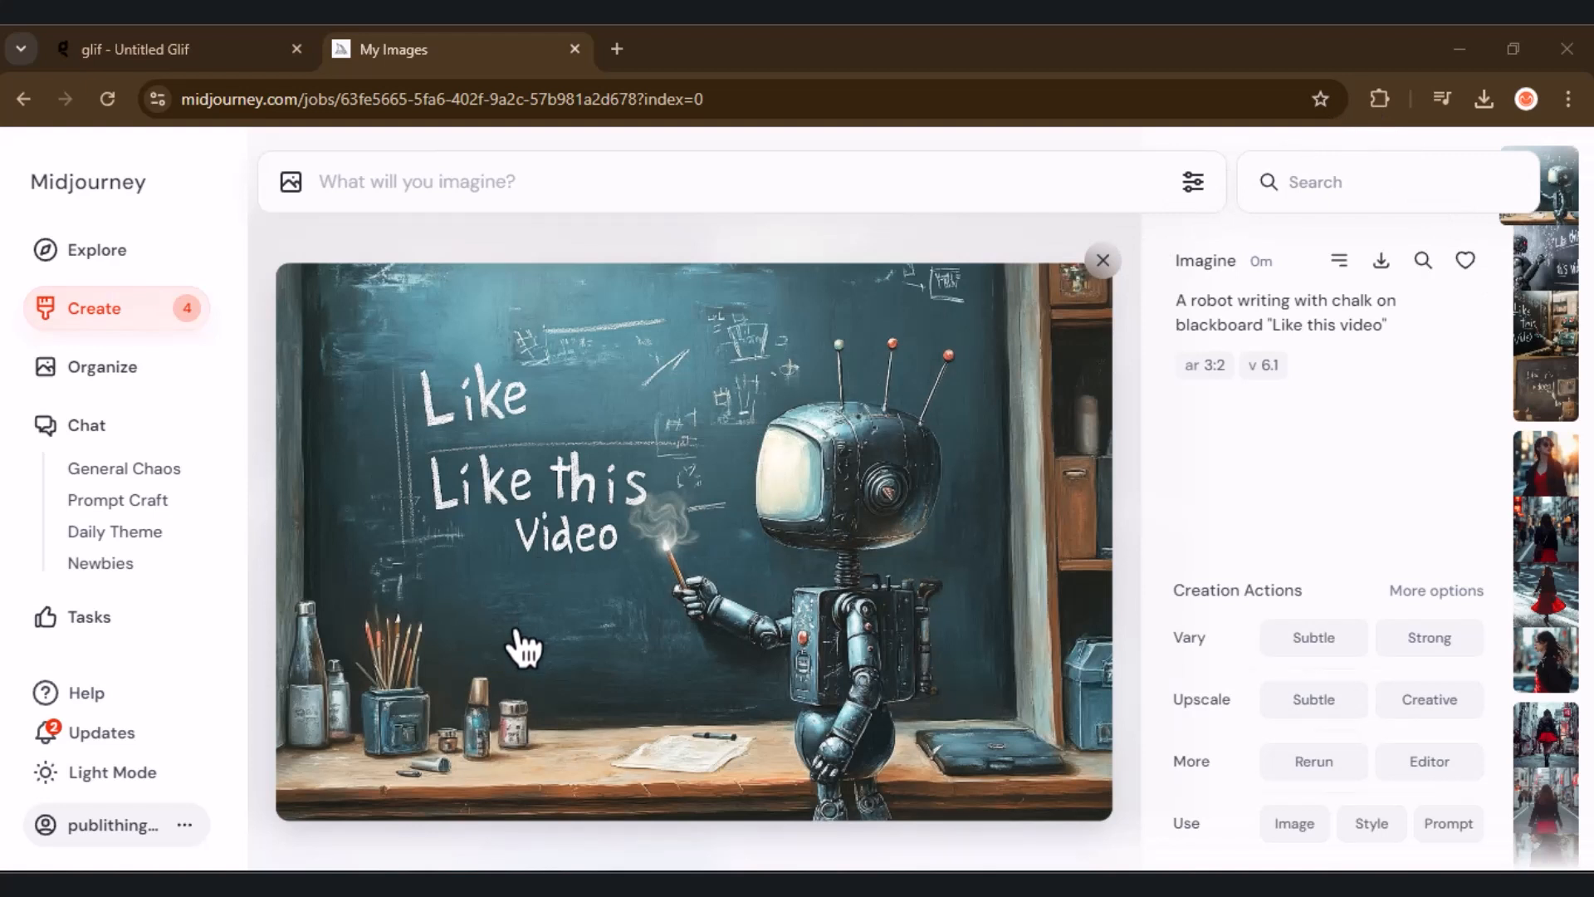
{"action": "left_click", "coordinate": [661, 612]}
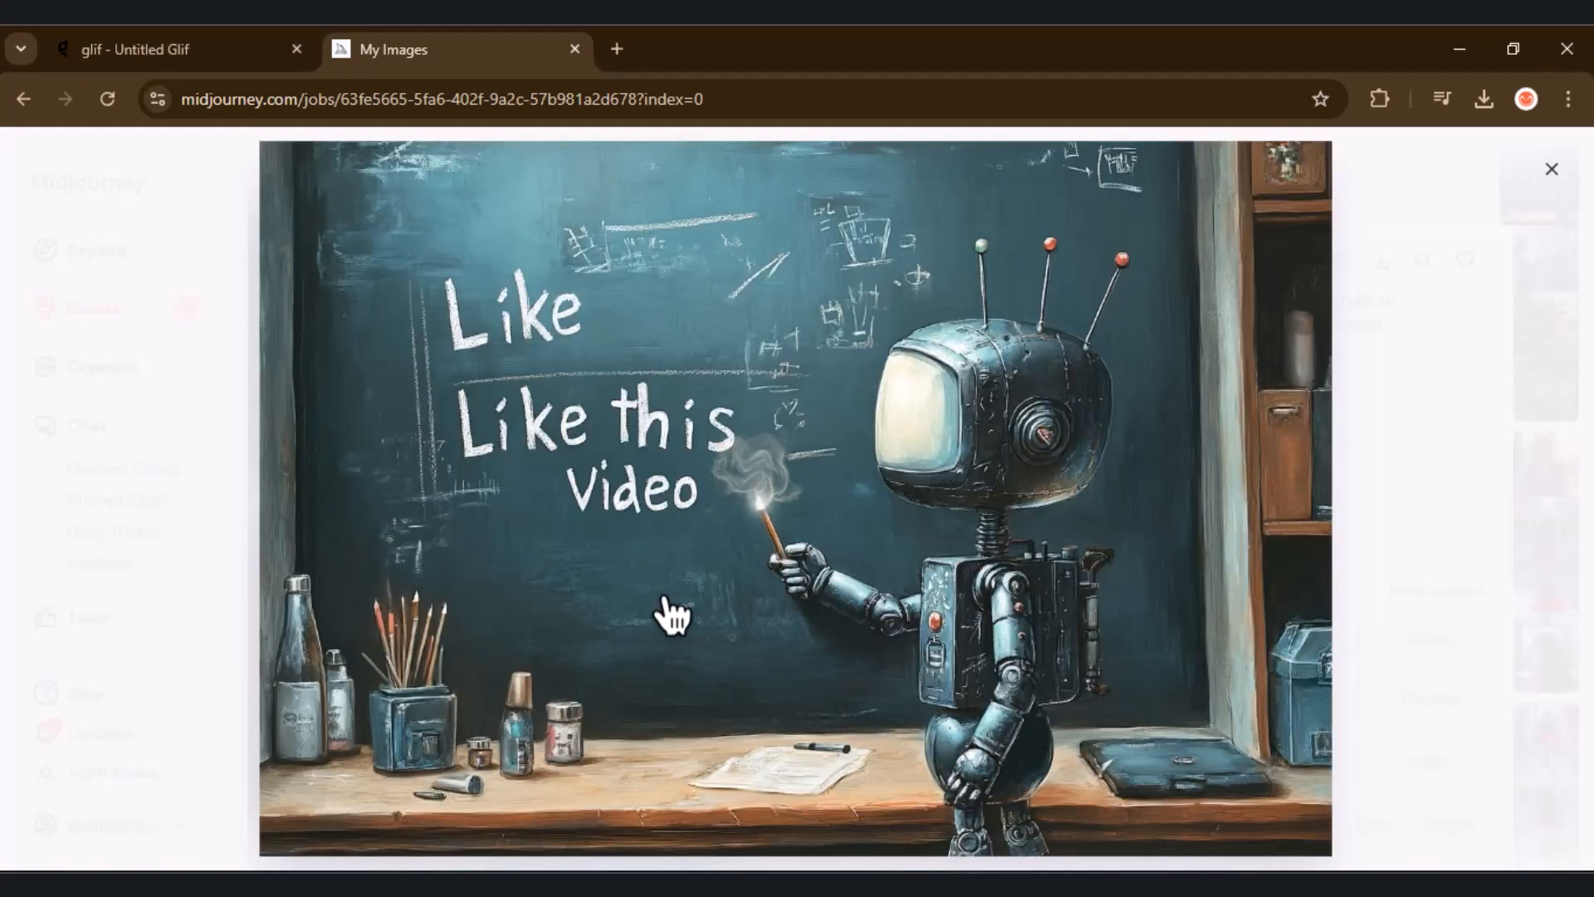